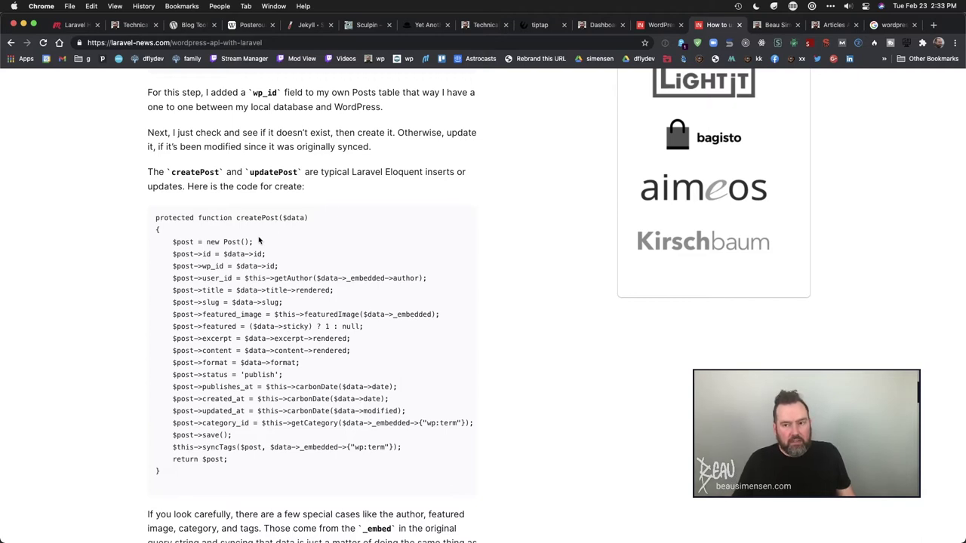
- Inspect the WordPress blog's web address, highlighting its whispering-haze part
{"action": "left_click", "coordinate": [774, 24]}
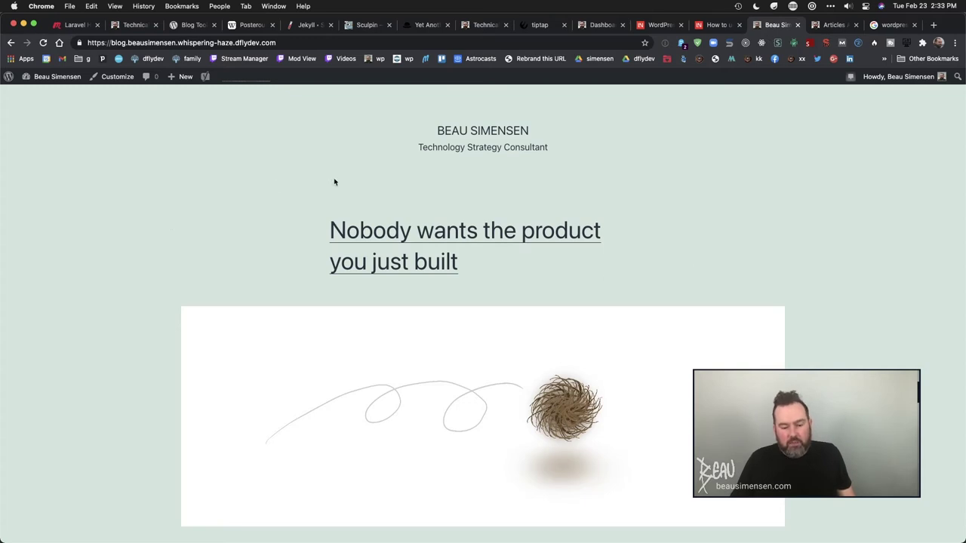
{"action": "left_click", "coordinate": [112, 43]}
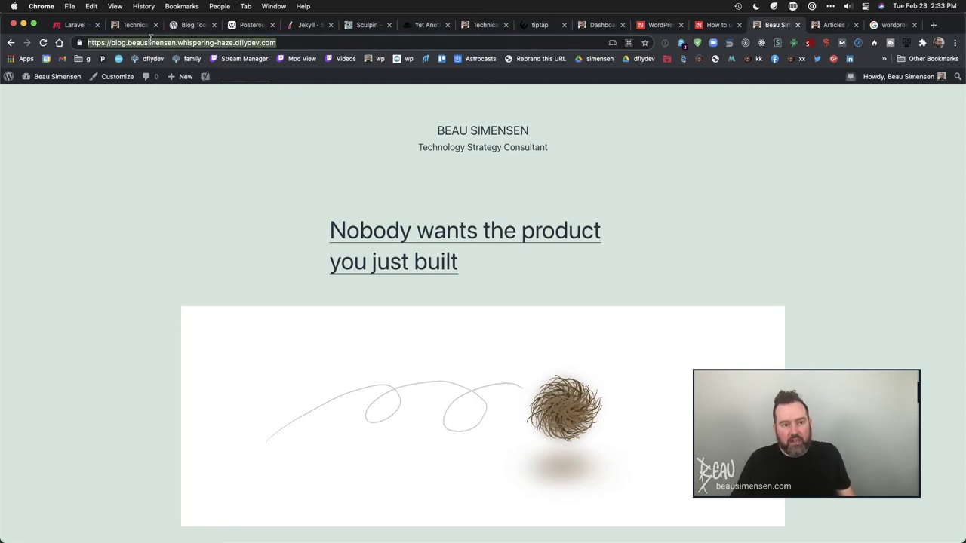
{"action": "left_click", "coordinate": [112, 43]}
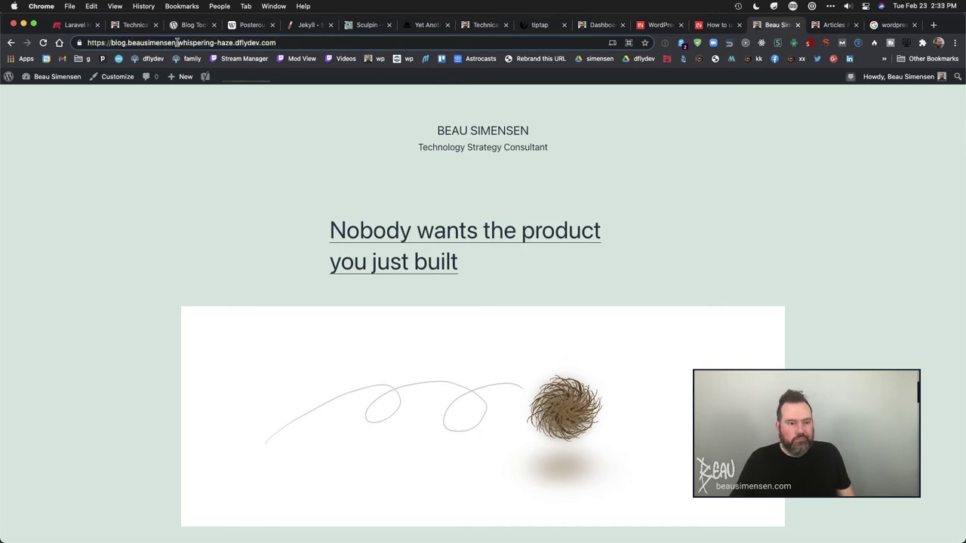
{"action": "left_click_drag", "start_coordinate": [179, 42], "coordinate": [233, 44]}
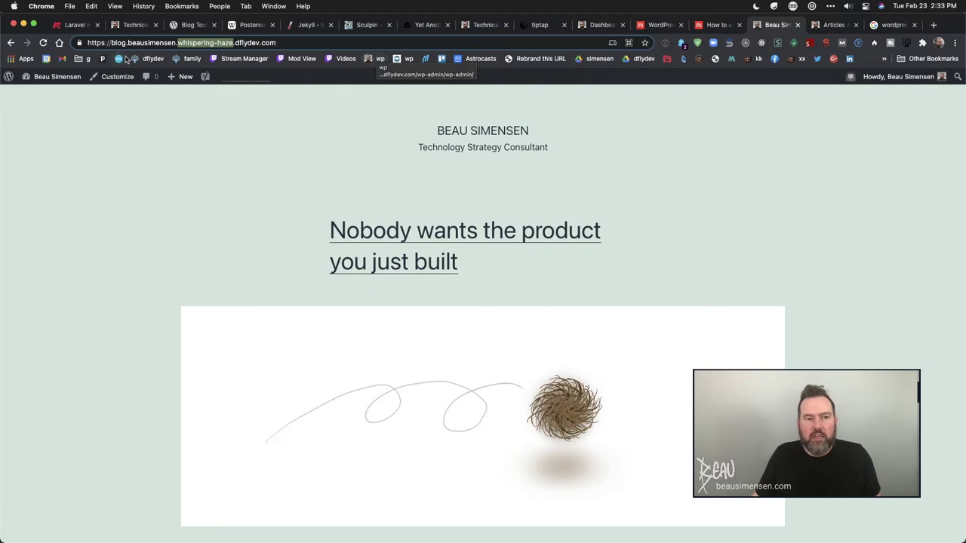
{"action": "left_click", "coordinate": [180, 42]}
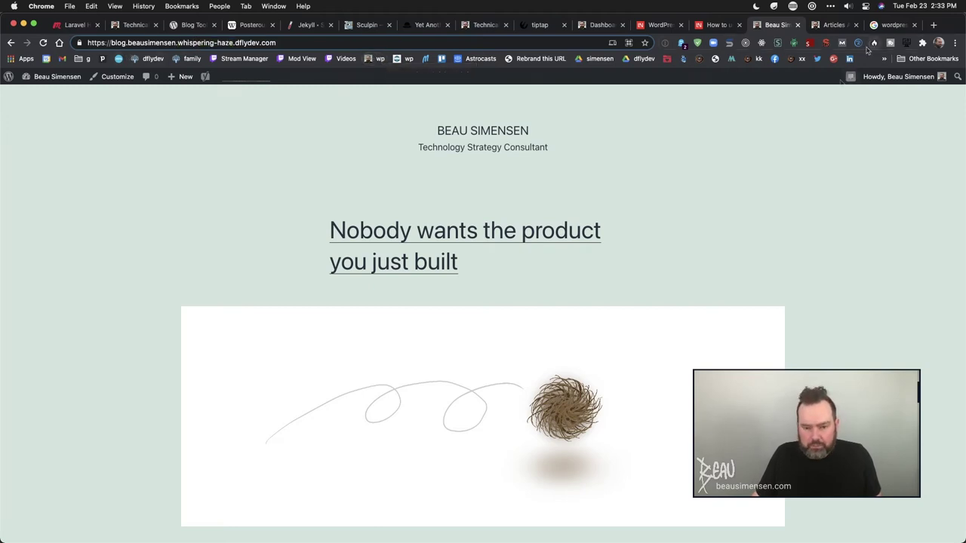
{"action": "scroll", "coordinate": [739, 243], "scroll_direction": "down", "scroll_amount": 3}
{"action": "scroll", "coordinate": [739, 243], "scroll_direction": "down", "scroll_amount": 10}
{"action": "scroll", "coordinate": [738, 243], "scroll_direction": "up", "scroll_amount": 15}
{"action": "scroll", "coordinate": [739, 243], "scroll_direction": "down", "scroll_amount": 4}
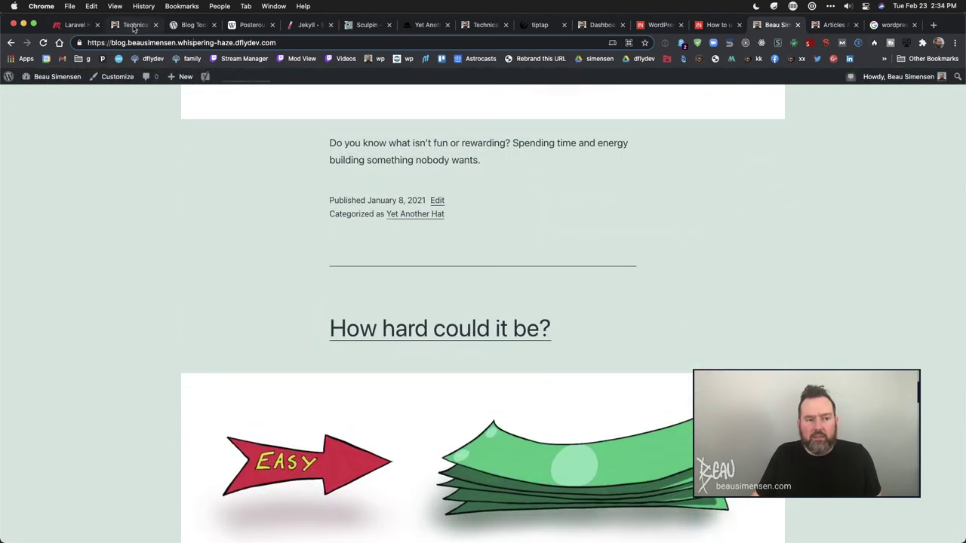
- Compare the beausimensen.com Articles tabs, then open the blog's wp-admin Dashboard
{"action": "left_click", "coordinate": [135, 25]}
{"action": "left_click", "coordinate": [302, 91]}
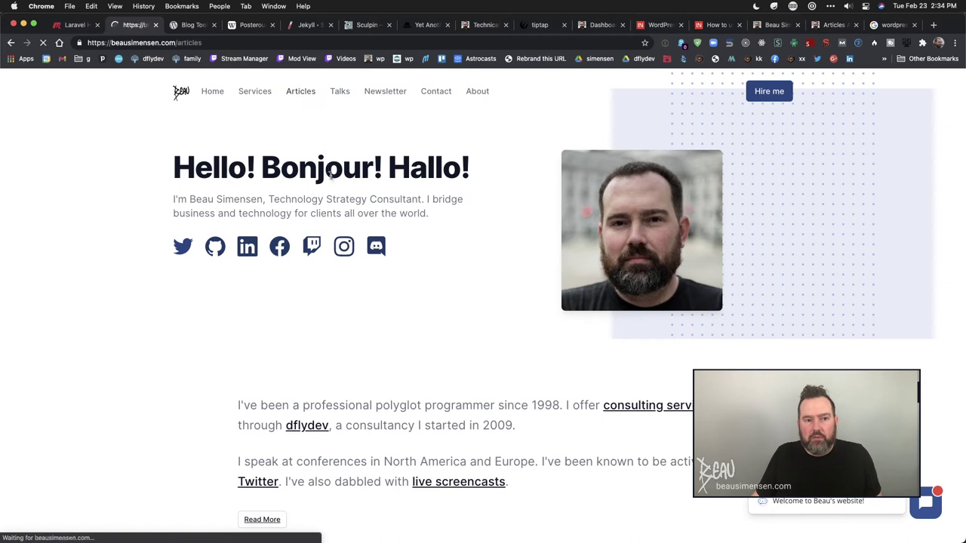
{"action": "left_click", "coordinate": [771, 26]}
{"action": "scroll", "coordinate": [686, 228], "scroll_direction": "up", "scroll_amount": 5}
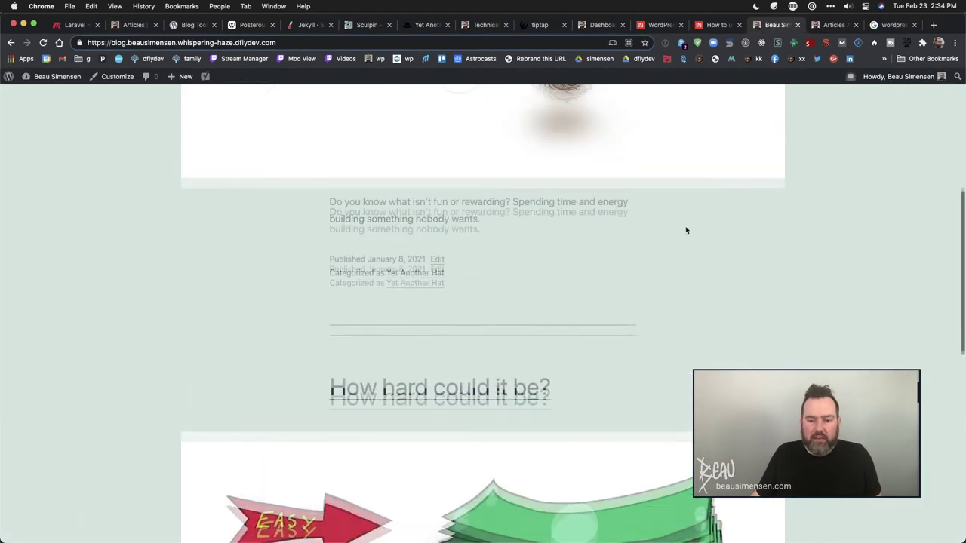
{"action": "left_click", "coordinate": [830, 24]}
{"action": "left_click", "coordinate": [777, 25]}
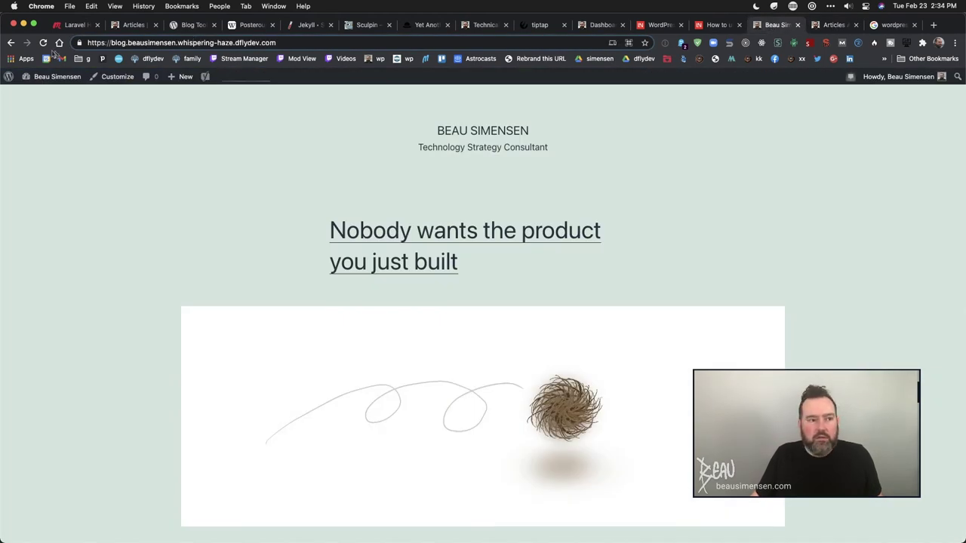
{"action": "left_click", "coordinate": [69, 79]}
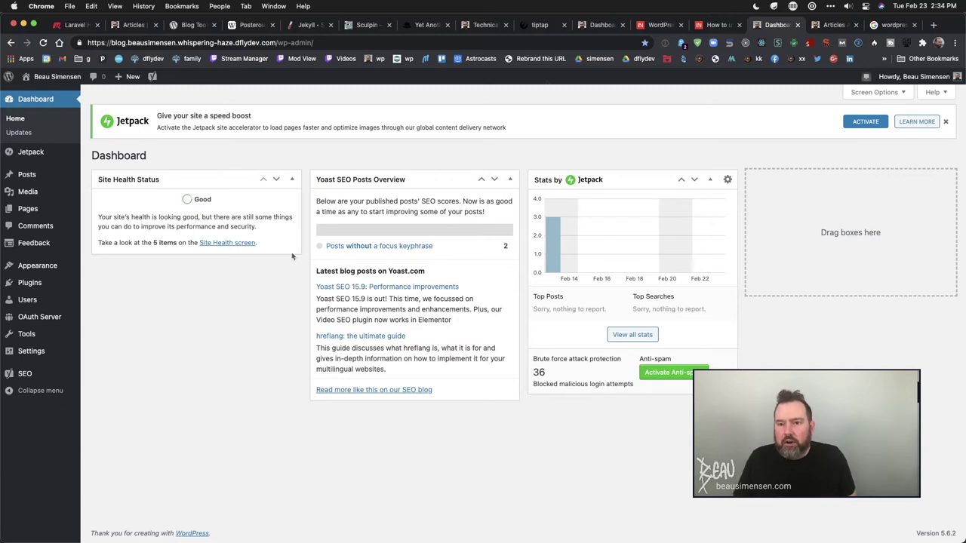
{"action": "left_click", "coordinate": [716, 24]}
{"action": "scroll", "coordinate": [389, 270], "scroll_direction": "down", "scroll_amount": 15}
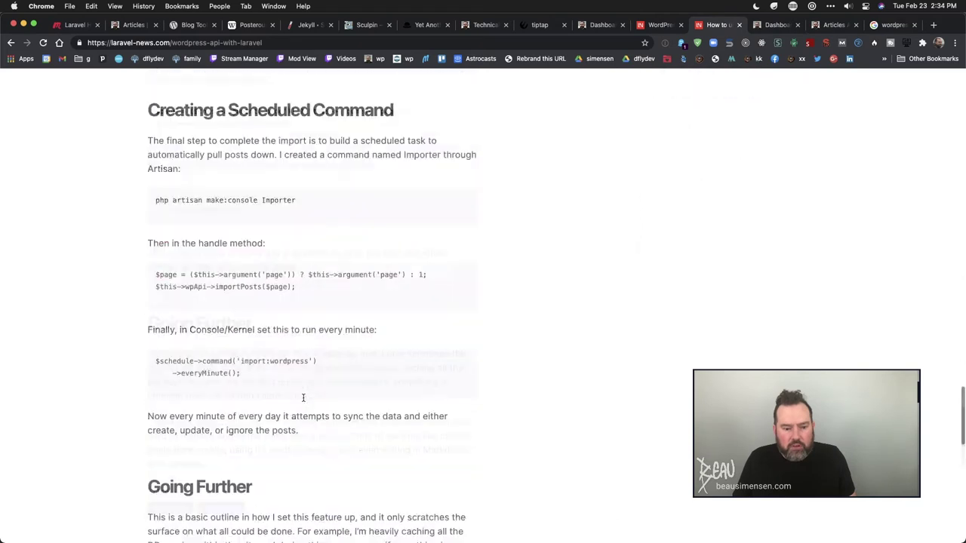
{"action": "scroll", "coordinate": [259, 349], "scroll_direction": "up", "scroll_amount": 10}
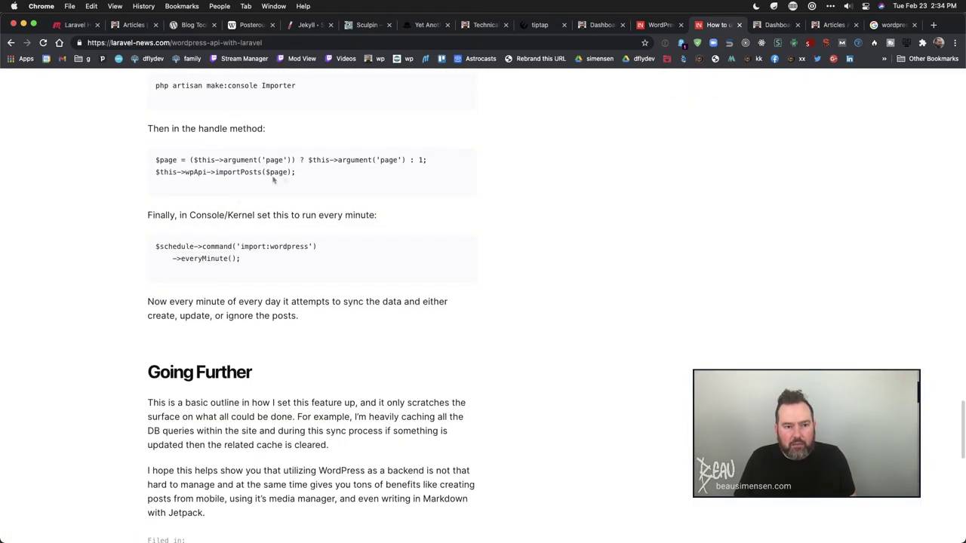
{"action": "left_click_drag", "start_coordinate": [257, 266], "coordinate": [154, 246]}
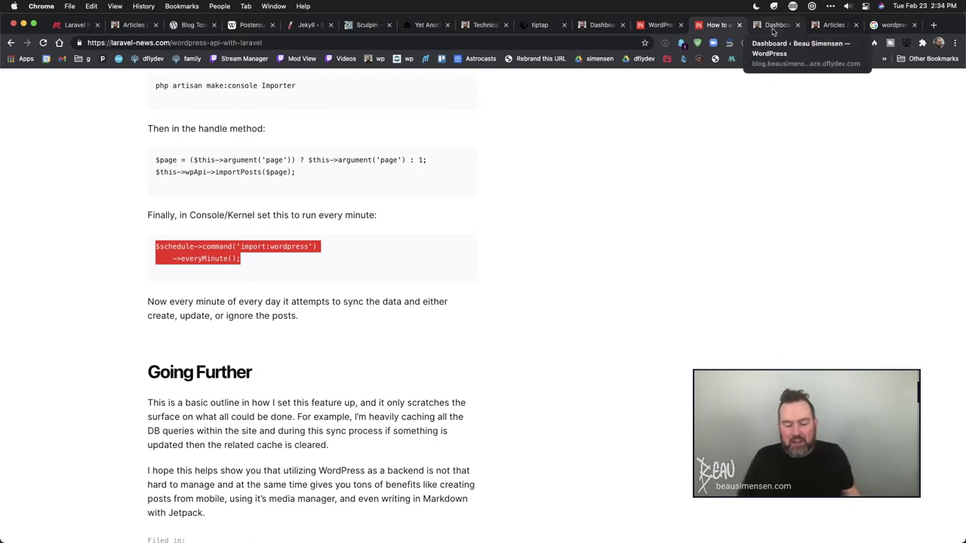
{"action": "left_click", "coordinate": [773, 29]}
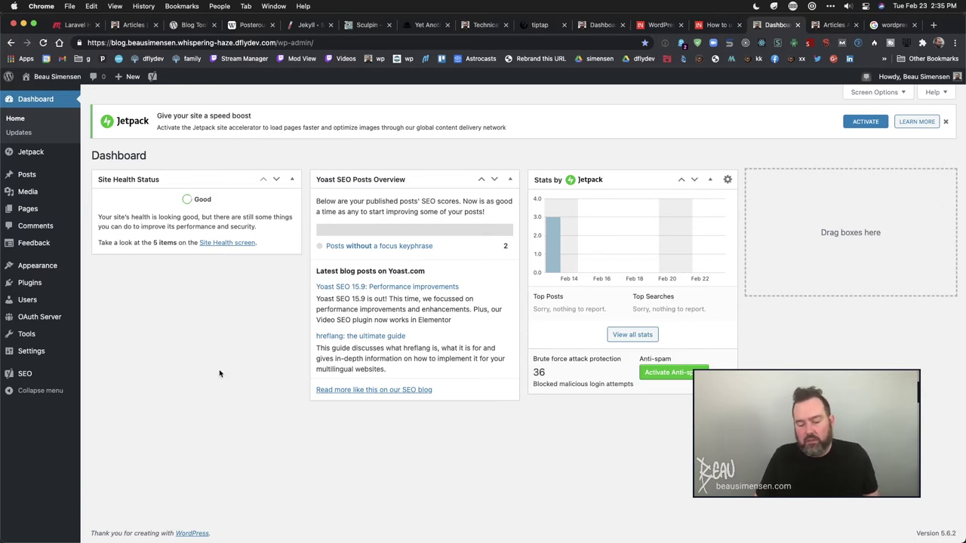
- Review WP Webhooks and WP OAuth Server - Pro in Installed Plugins, then open WP Webhooks
{"action": "left_click", "coordinate": [30, 284]}
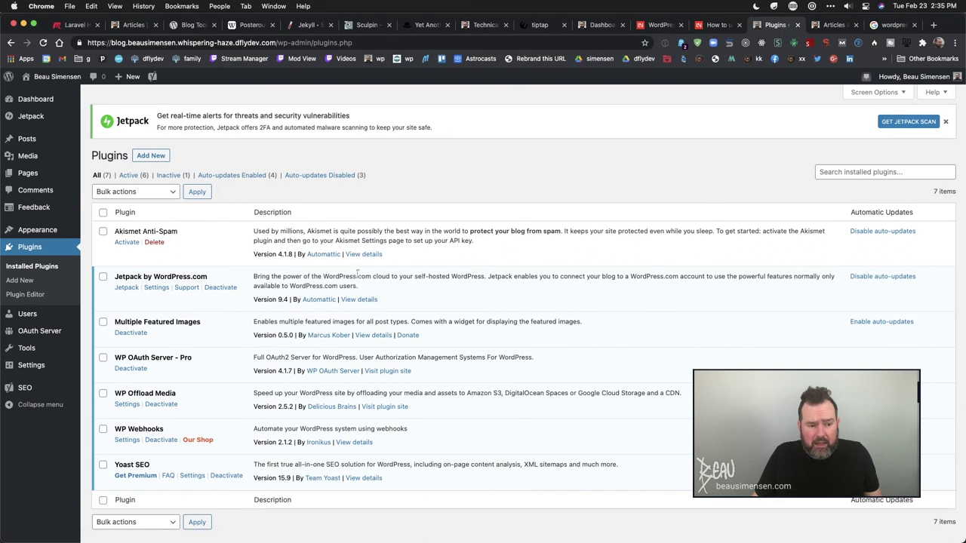
{"action": "scroll", "coordinate": [359, 275], "scroll_direction": "down", "scroll_amount": 1}
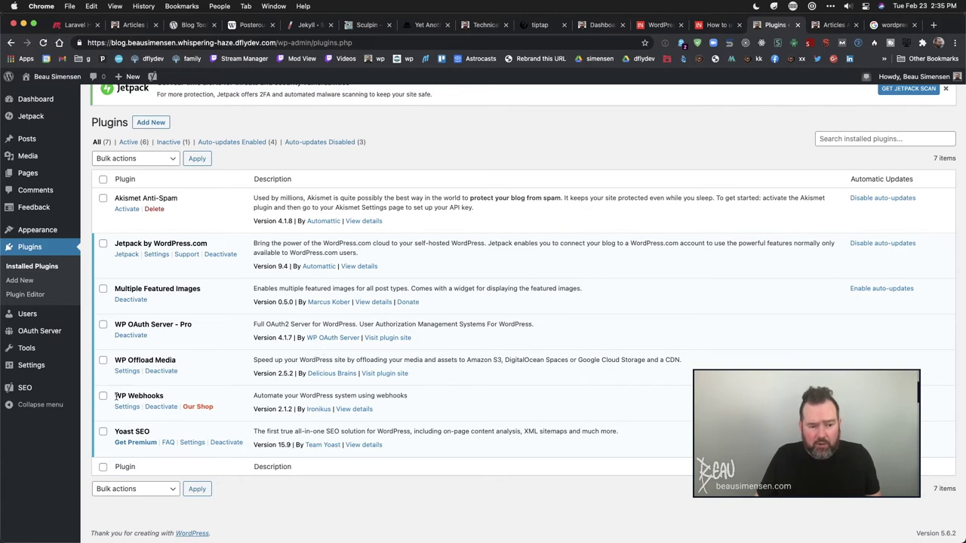
{"action": "left_click_drag", "start_coordinate": [115, 396], "coordinate": [168, 399]}
{"action": "left_click", "coordinate": [193, 357]}
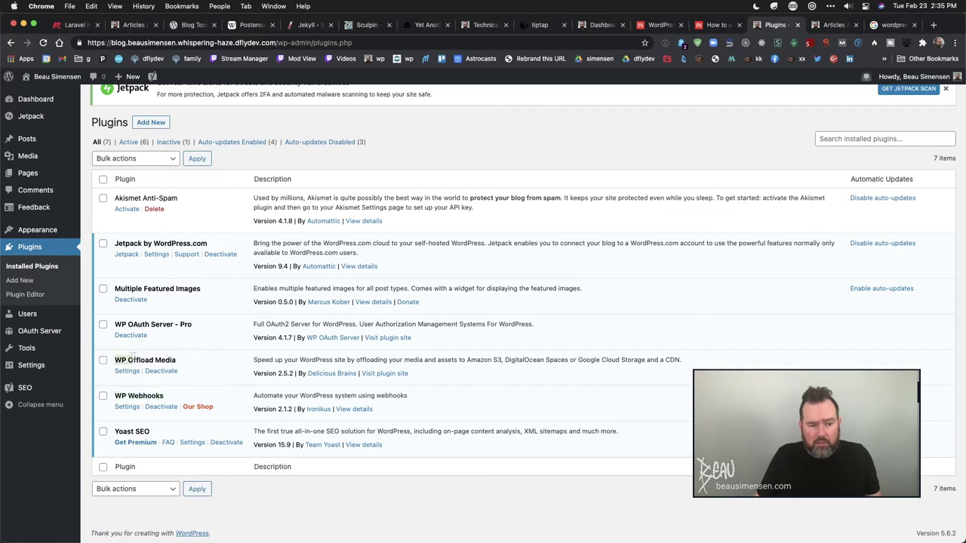
{"action": "left_click_drag", "start_coordinate": [117, 324], "coordinate": [215, 328]}
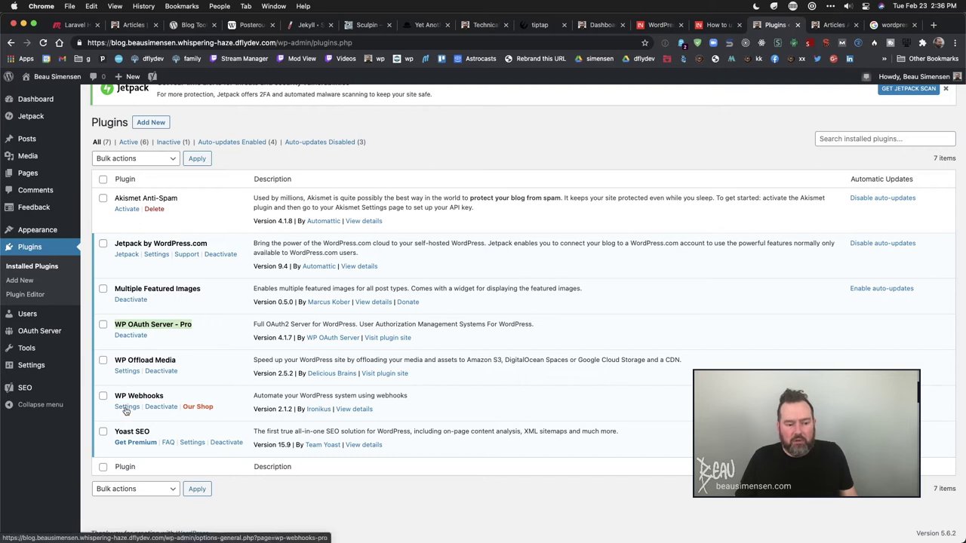
{"action": "left_click", "coordinate": [126, 408]}
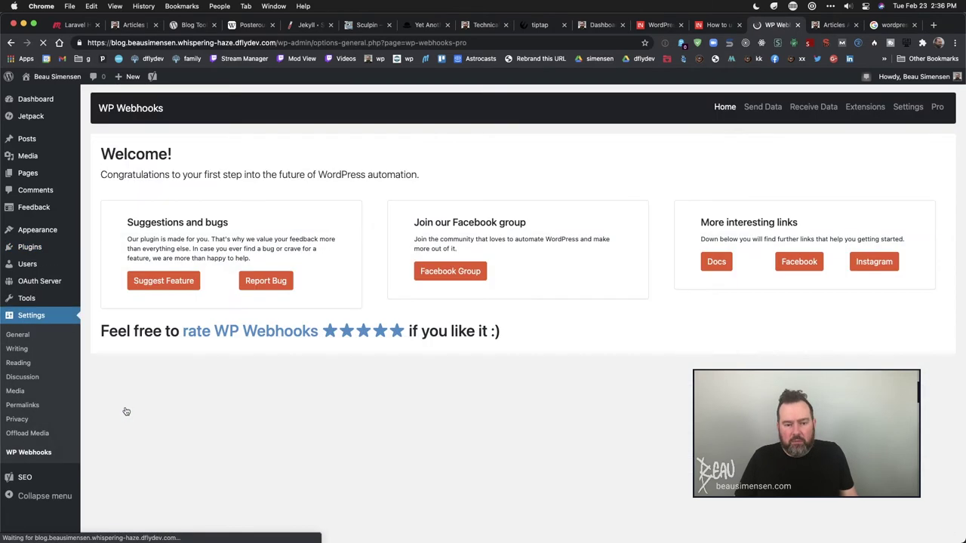
- Expand Send Data On New Post on the Send Data tab to show its two post_create webhooks
{"action": "left_click", "coordinate": [763, 110]}
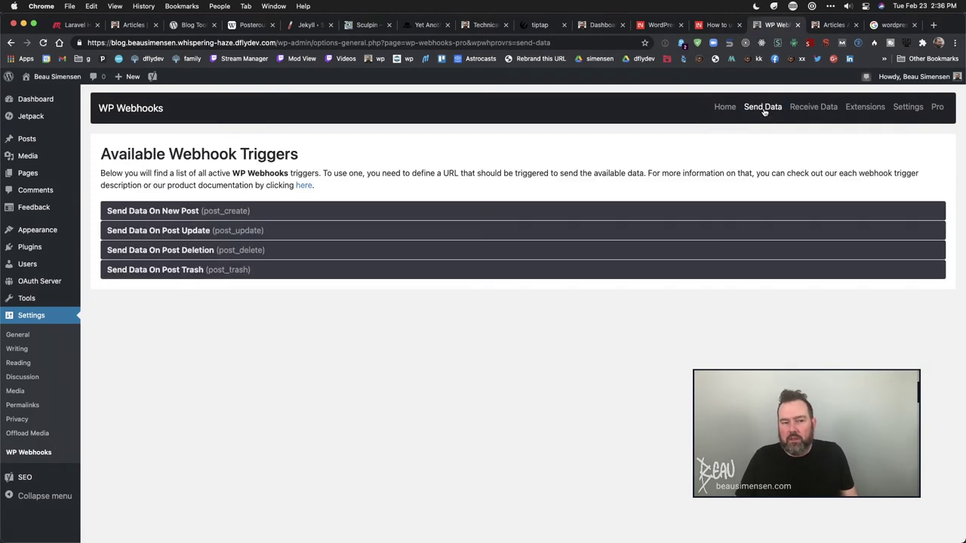
{"action": "left_click", "coordinate": [701, 212]}
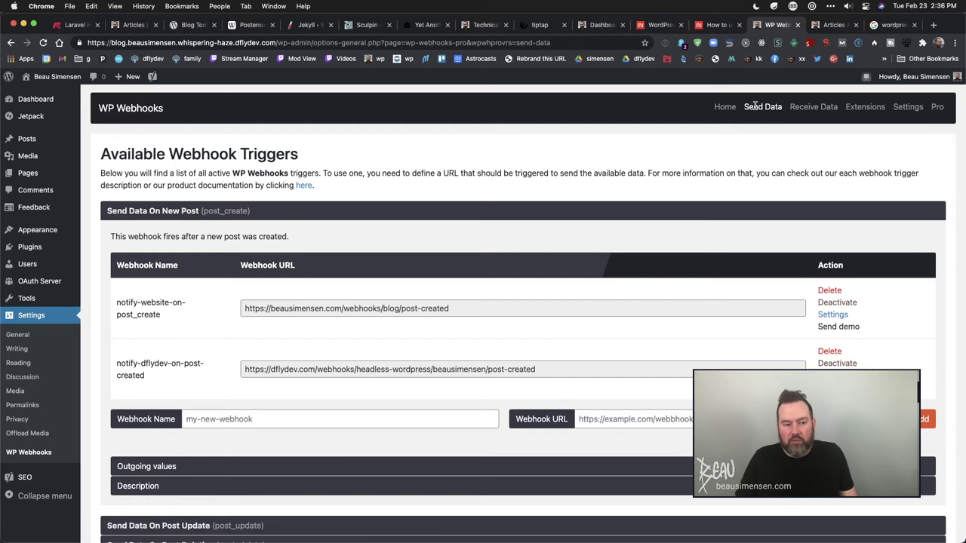
{"action": "scroll", "coordinate": [377, 252], "scroll_direction": "down", "scroll_amount": 1}
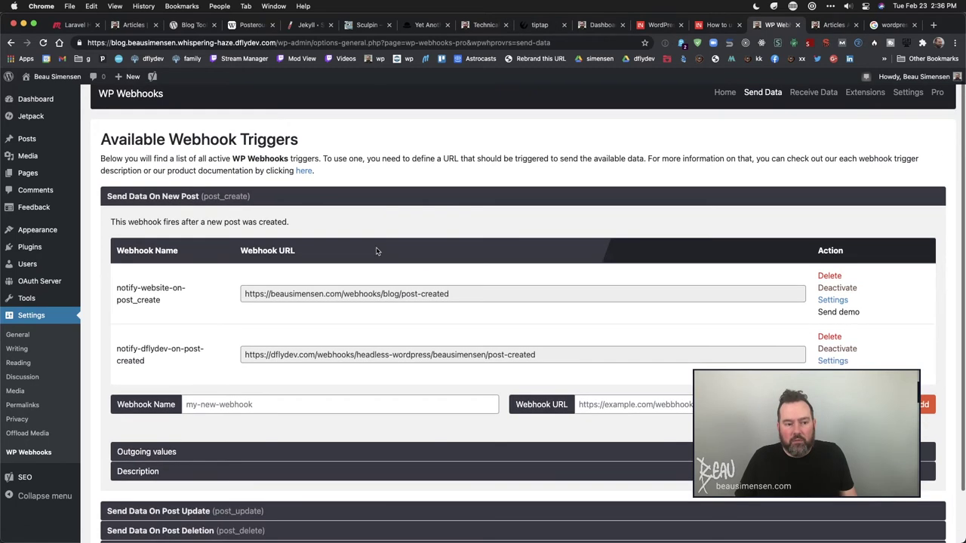
{"action": "left_click", "coordinate": [530, 195]}
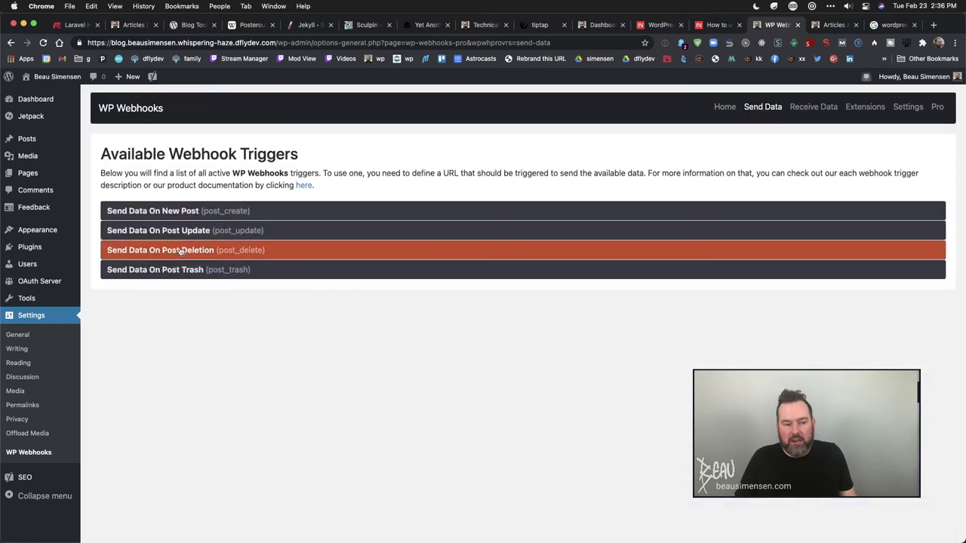
{"action": "left_click", "coordinate": [230, 212]}
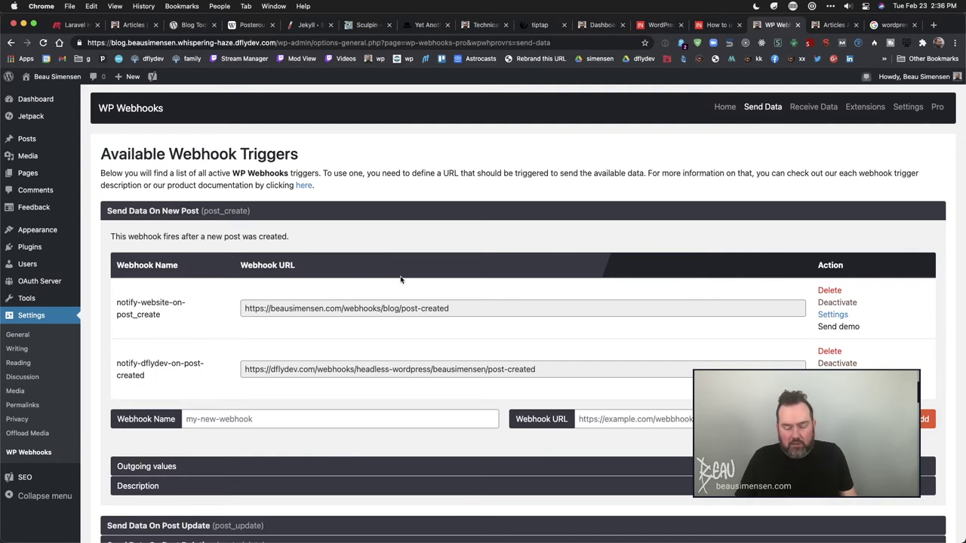
{"action": "left_click", "coordinate": [281, 309]}
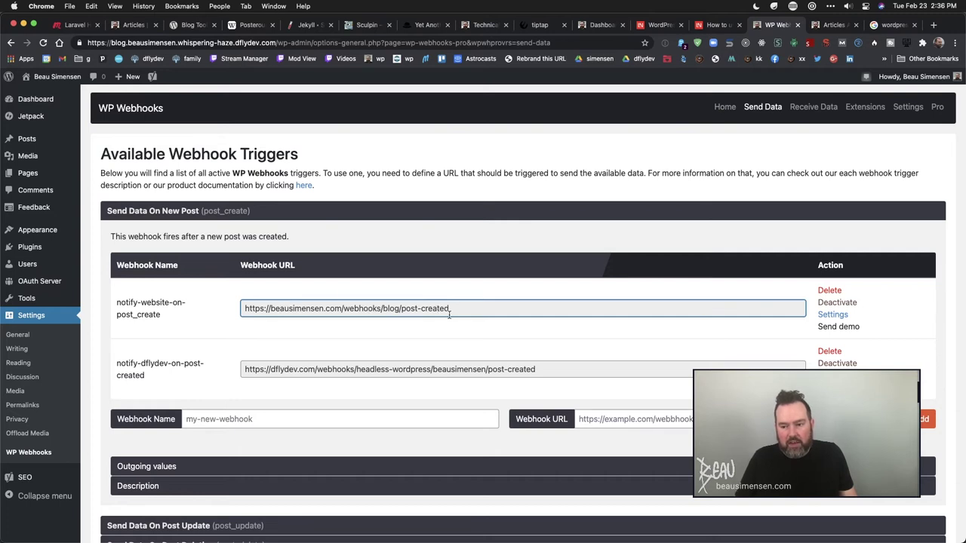
- Open the first new-post webhook's settings and read the note that frontend posts are ignored
{"action": "left_click", "coordinate": [833, 315]}
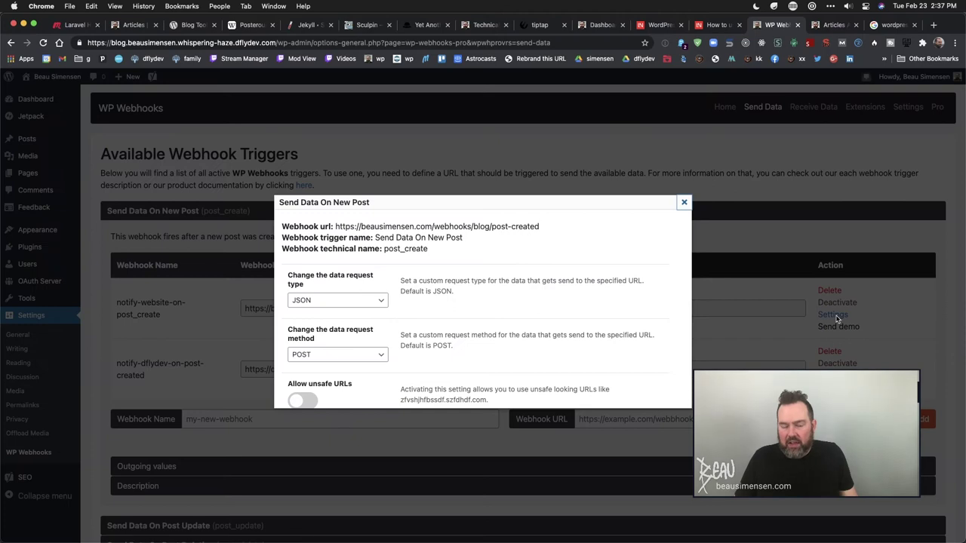
{"action": "scroll", "coordinate": [394, 321], "scroll_direction": "down", "scroll_amount": 8}
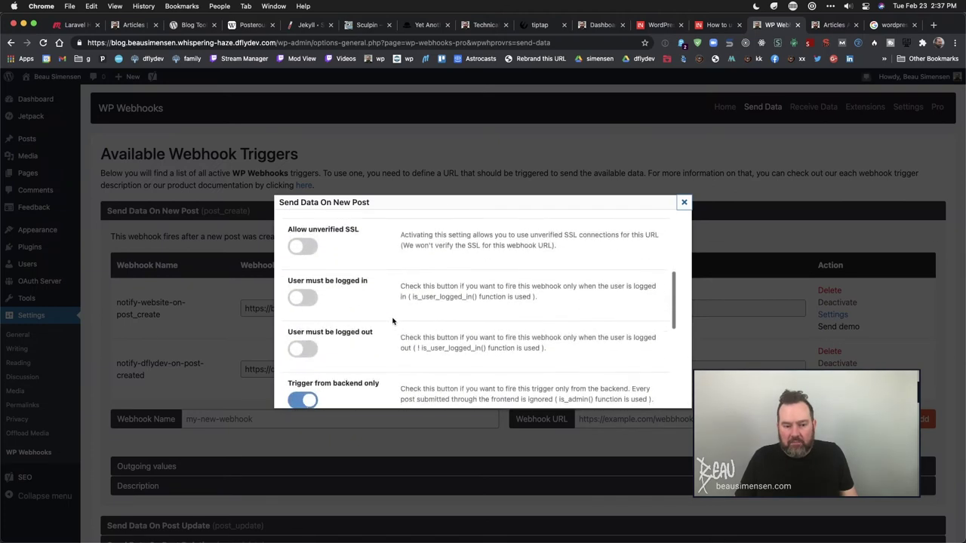
{"action": "scroll", "coordinate": [393, 321], "scroll_direction": "down", "scroll_amount": 5}
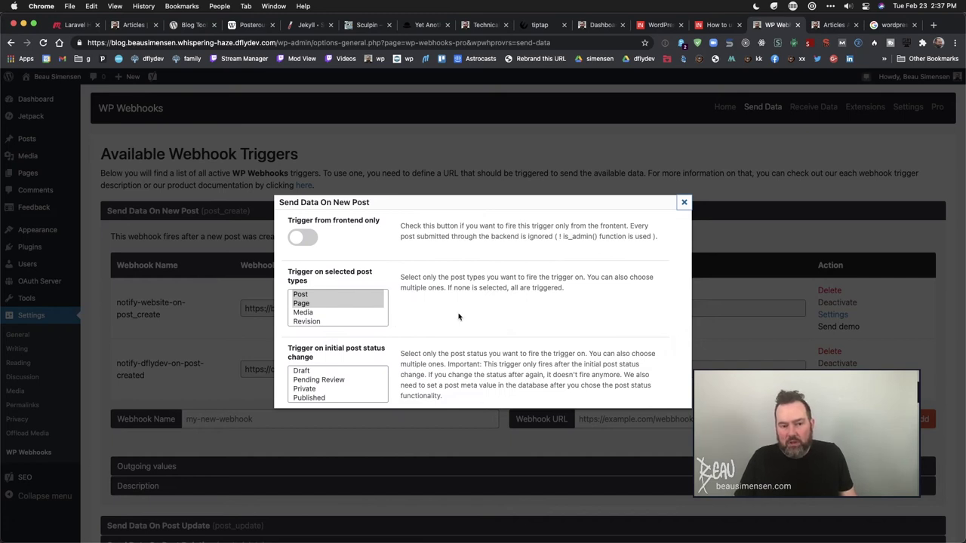
{"action": "scroll", "coordinate": [458, 317], "scroll_direction": "up", "scroll_amount": 2}
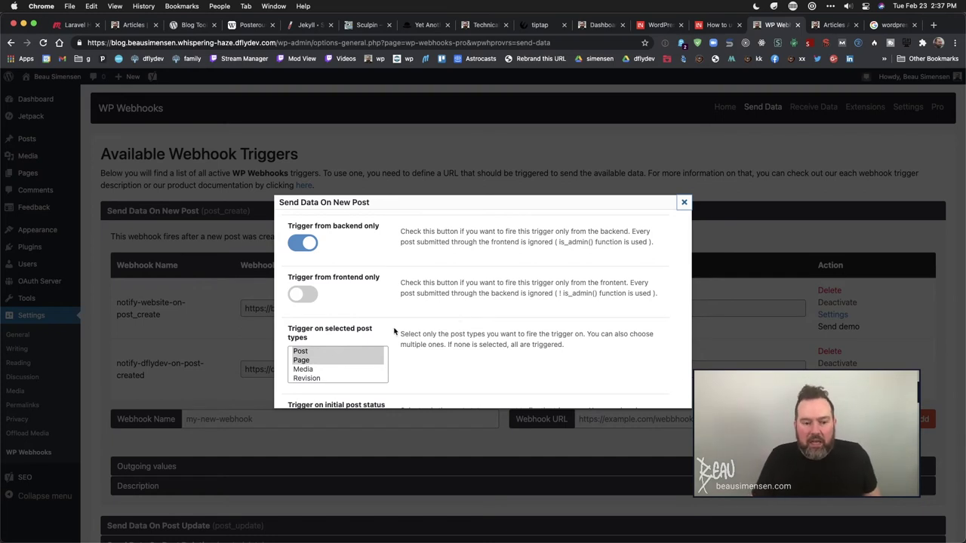
{"action": "scroll", "coordinate": [394, 330], "scroll_direction": "up", "scroll_amount": 1}
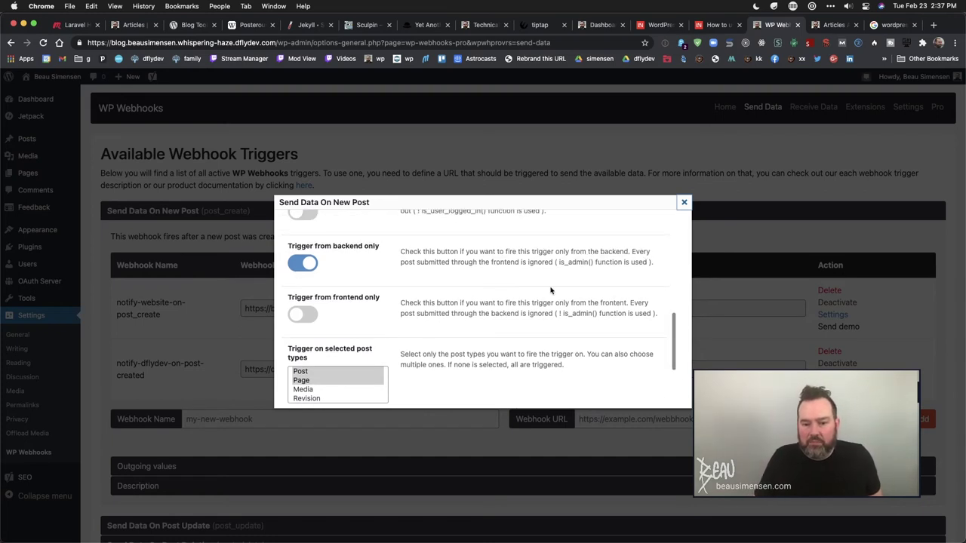
{"action": "scroll", "coordinate": [329, 262], "scroll_direction": "up", "scroll_amount": 1}
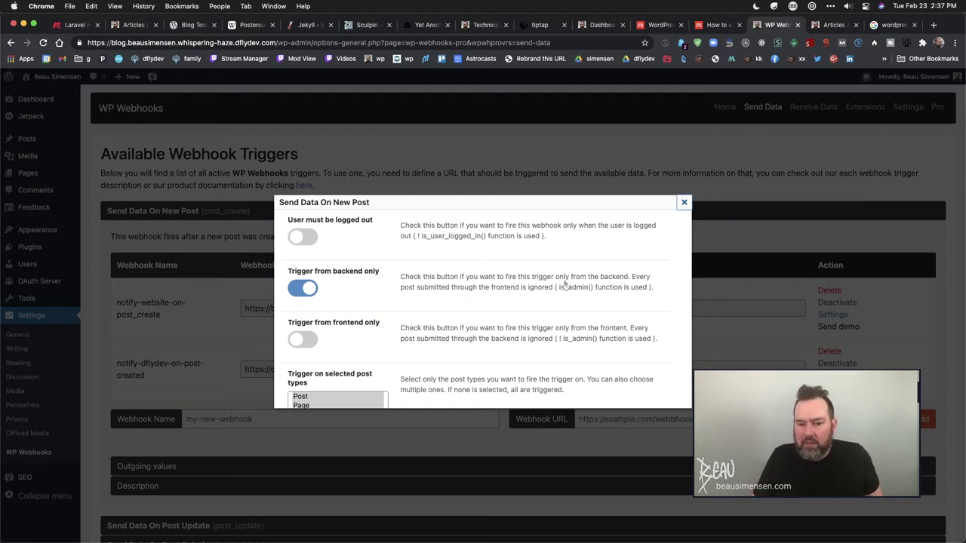
{"action": "left_click_drag", "start_coordinate": [436, 288], "coordinate": [556, 288]}
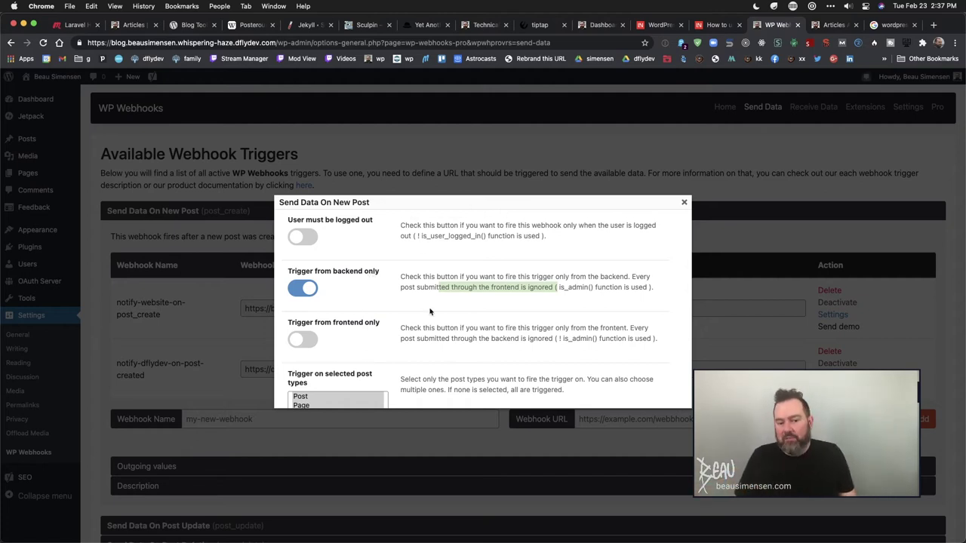
- Read the remaining backend-only, Post and Page trigger options, then close the settings
{"action": "scroll", "coordinate": [430, 311], "scroll_direction": "down", "scroll_amount": 1}
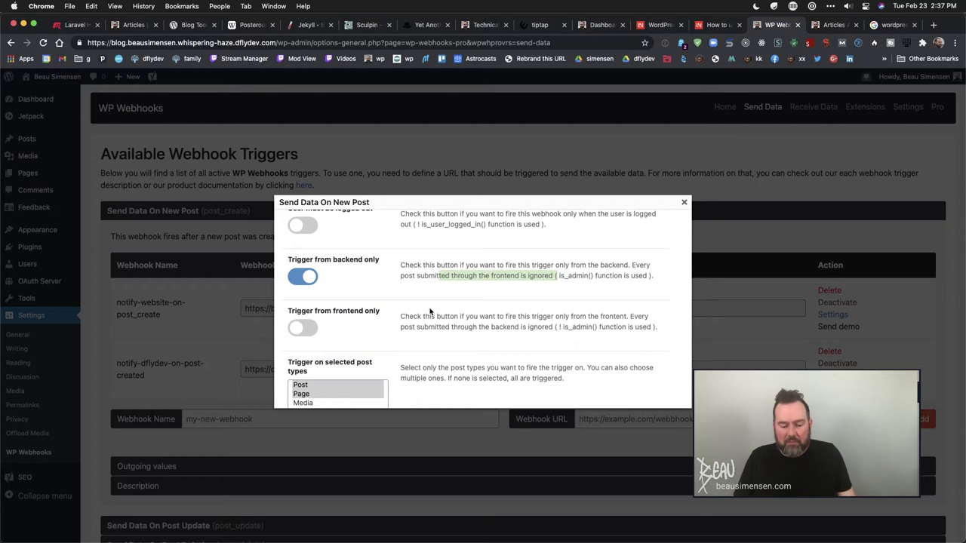
{"action": "scroll", "coordinate": [430, 310], "scroll_direction": "down", "scroll_amount": 1}
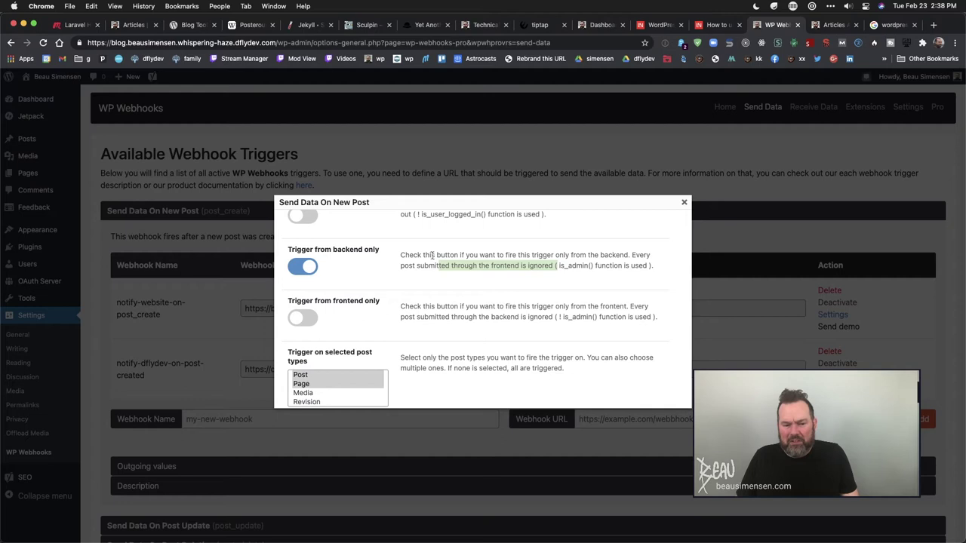
{"action": "scroll", "coordinate": [436, 262], "scroll_direction": "down", "scroll_amount": 5}
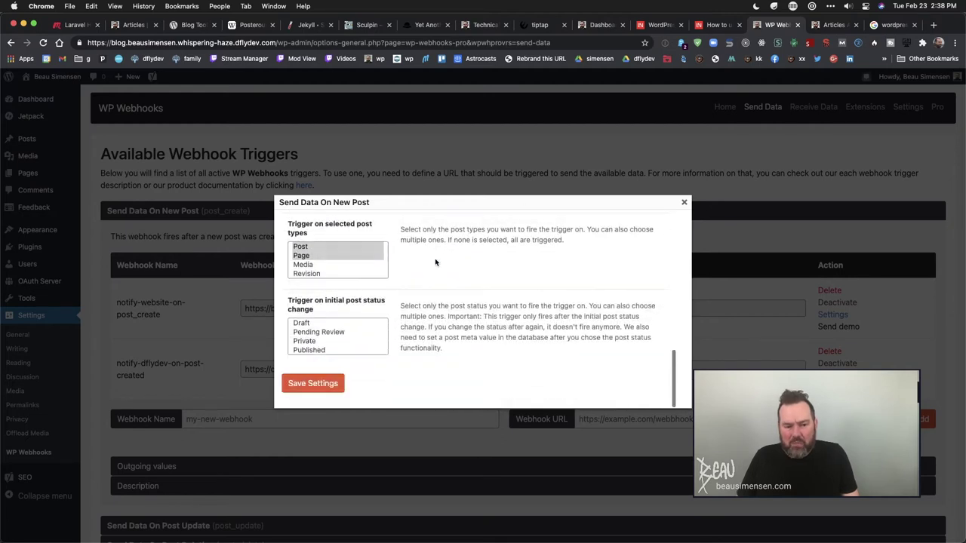
{"action": "left_click", "coordinate": [684, 204]}
{"action": "scroll", "coordinate": [662, 287], "scroll_direction": "down", "scroll_amount": 2}
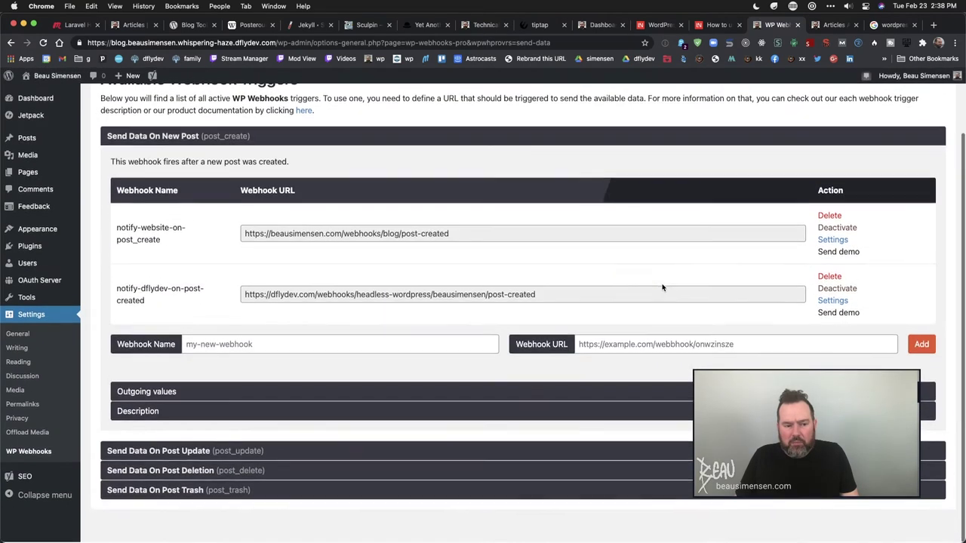
- Check the beausimensen.com Articles list, then open the draft 'Huh.' from WordPress Posts
{"action": "scroll", "coordinate": [449, 212], "scroll_direction": "up", "scroll_amount": 2}
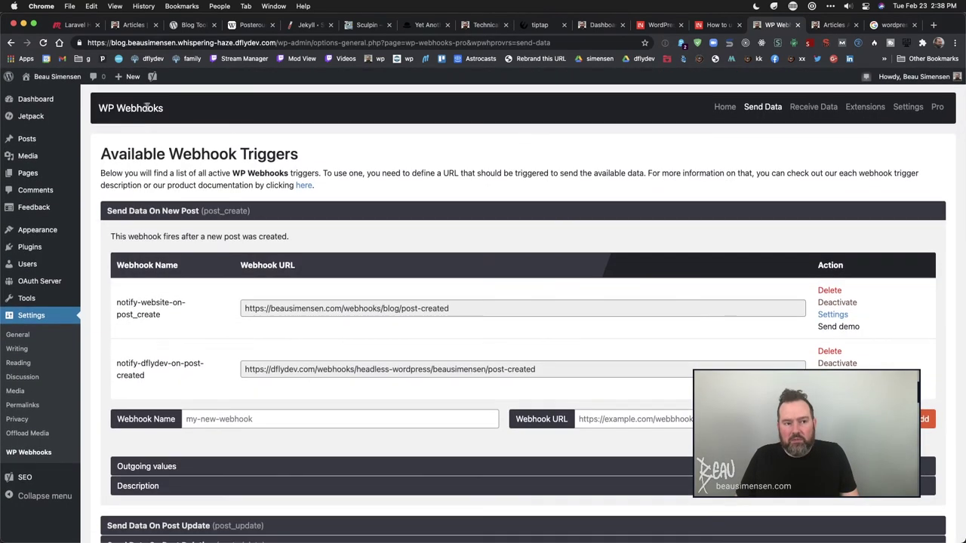
{"action": "scroll", "coordinate": [316, 328], "scroll_direction": "down", "scroll_amount": 2}
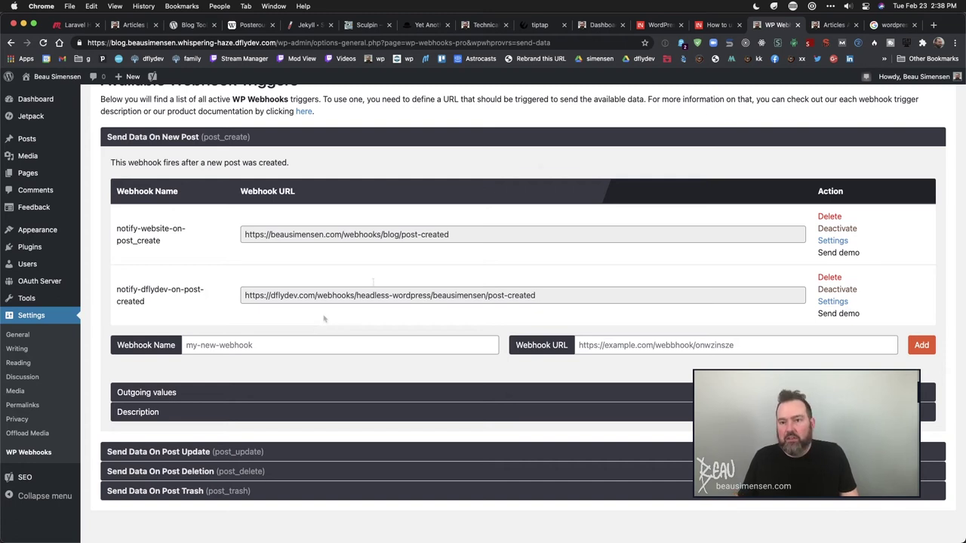
{"action": "left_click", "coordinate": [596, 26]}
{"action": "left_click", "coordinate": [50, 153]}
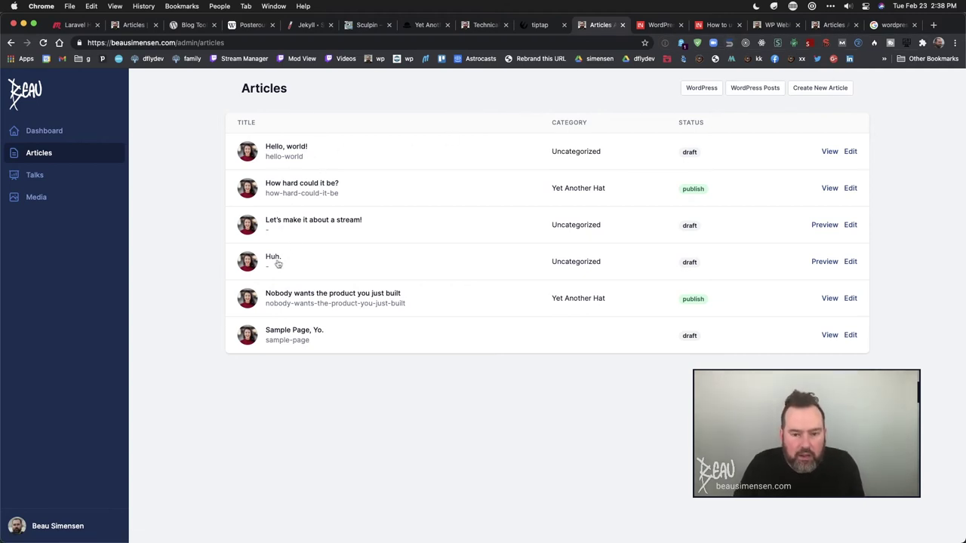
{"action": "left_click", "coordinate": [774, 27]}
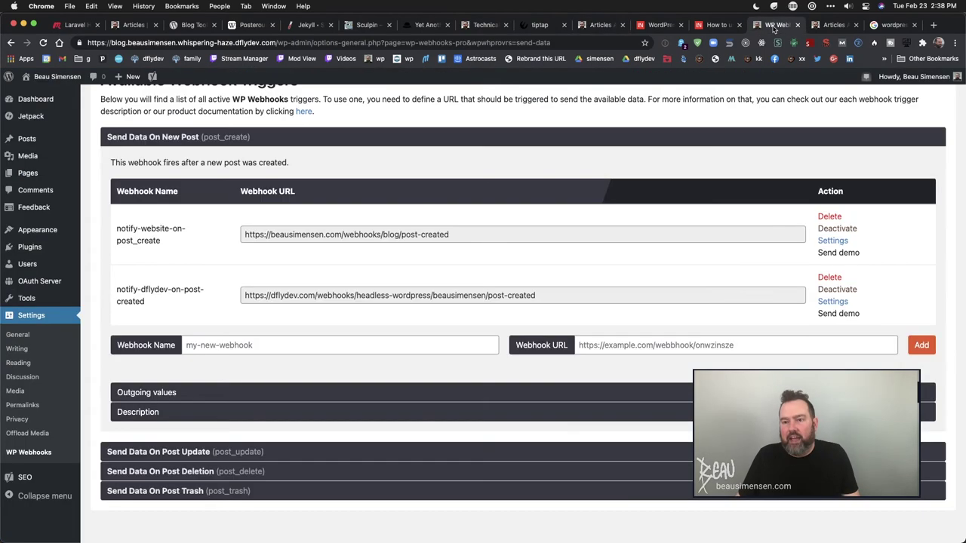
{"action": "left_click", "coordinate": [27, 139]}
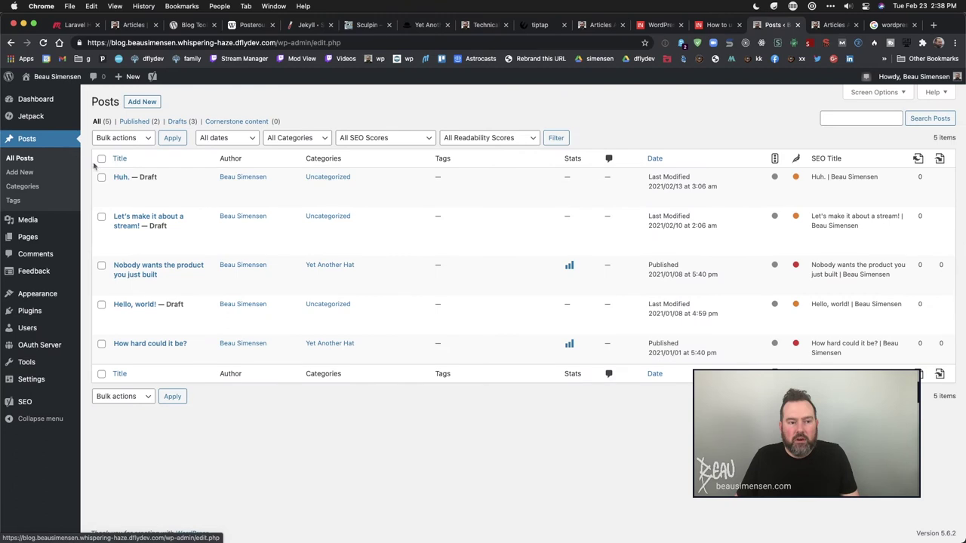
{"action": "left_click", "coordinate": [119, 177]}
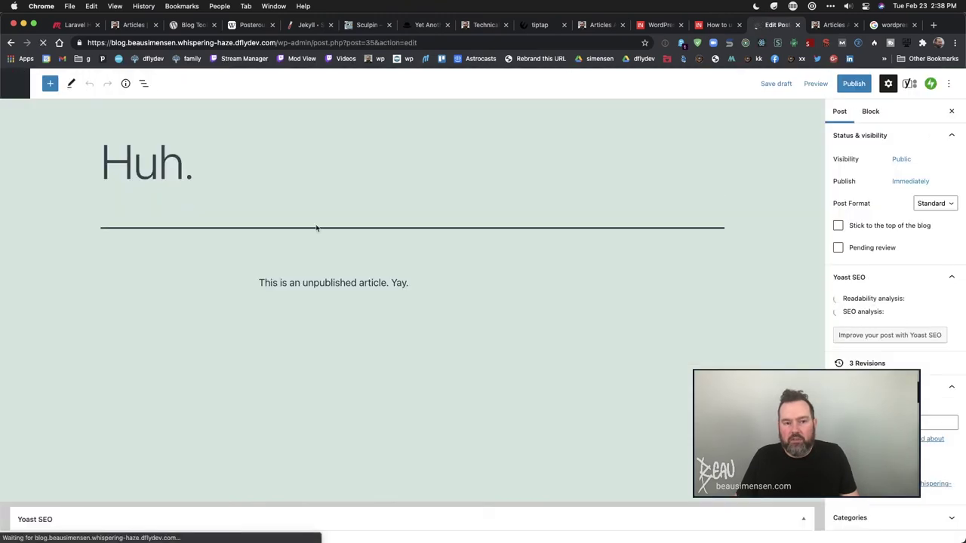
- Extend the draft title to 'Huh. Hope this works so they think I know what I'm doing.'
{"action": "left_click", "coordinate": [209, 155]}
{"action": "type", "text": "Hopi"}
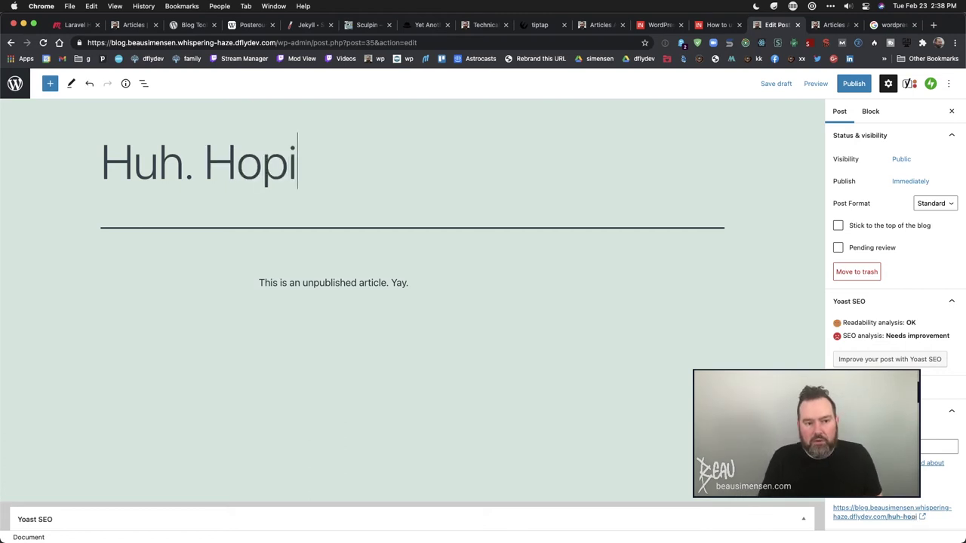
{"action": "key", "text": "BackSpace"}
{"action": "type", "text": "e this wo"}
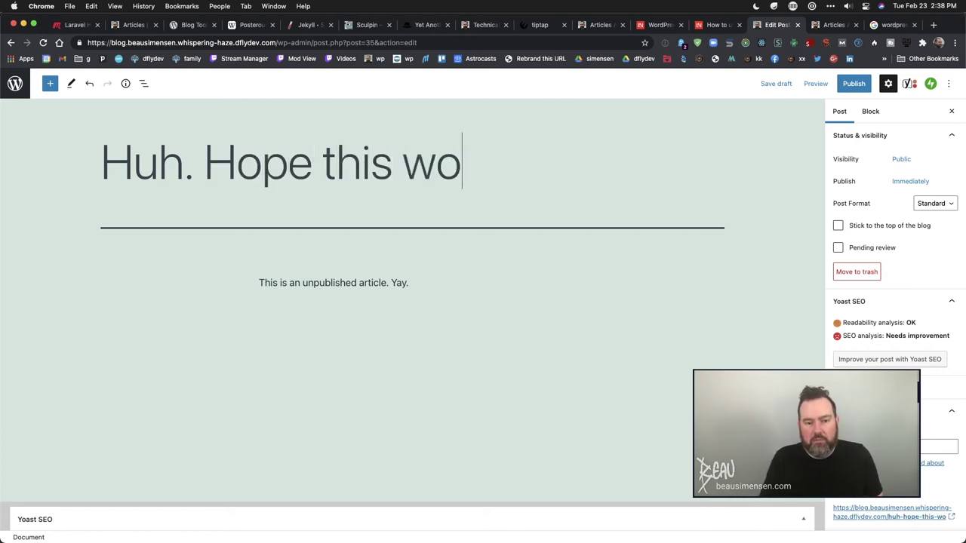
{"action": "type", "text": "rks so they thi"}
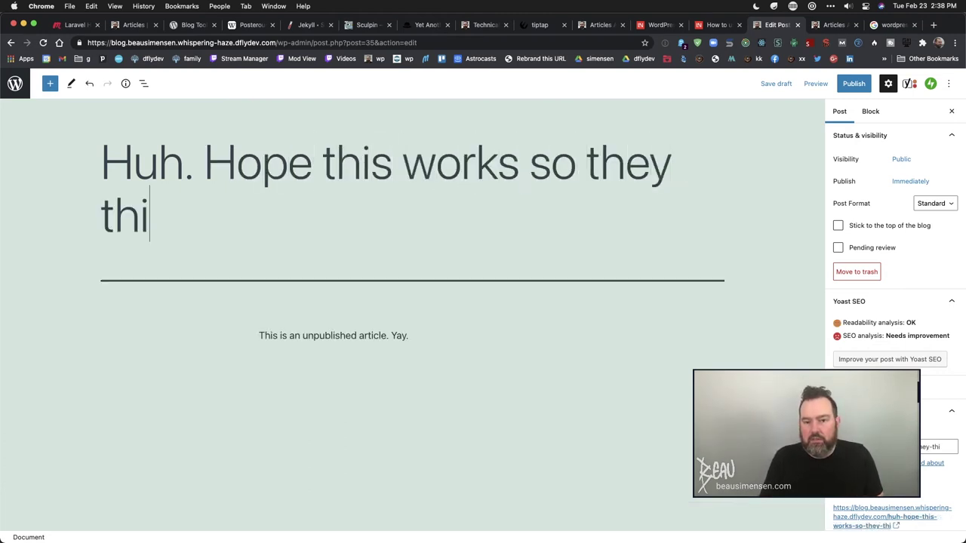
{"action": "type", "text": "nk I know what I'm doing."}
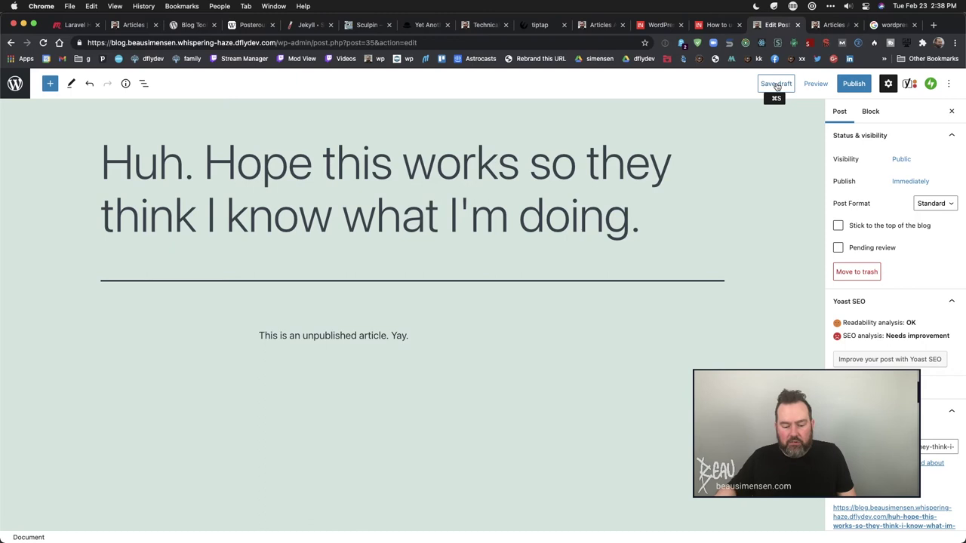
{"action": "left_click", "coordinate": [599, 25]}
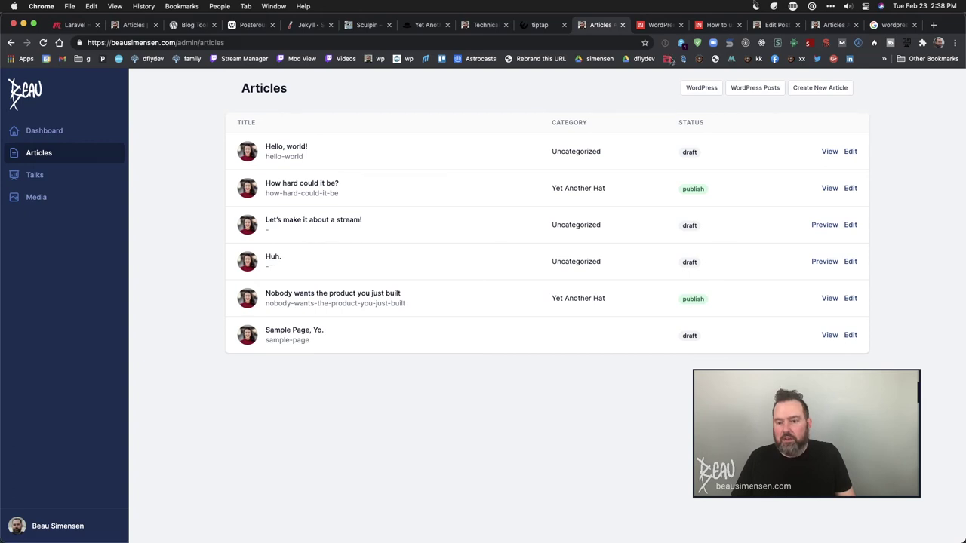
{"action": "left_click", "coordinate": [775, 26]}
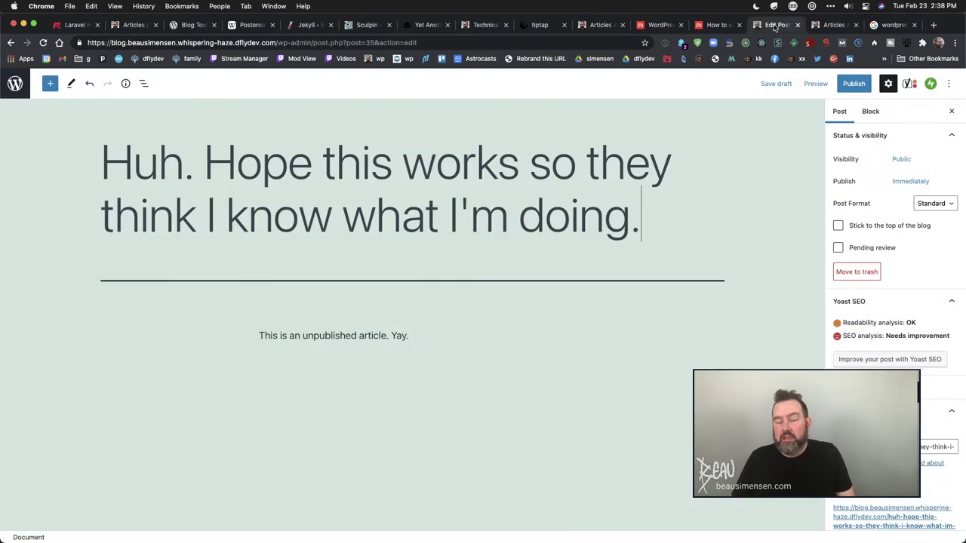
- Save the retitled post as a draft and check the Laravel Articles list for it
{"action": "left_click", "coordinate": [770, 85]}
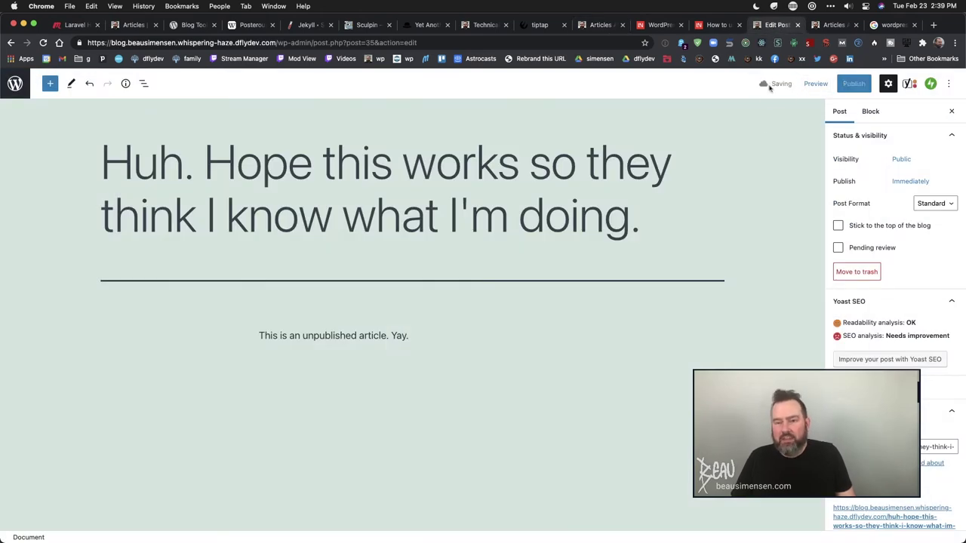
{"action": "left_click", "coordinate": [595, 26]}
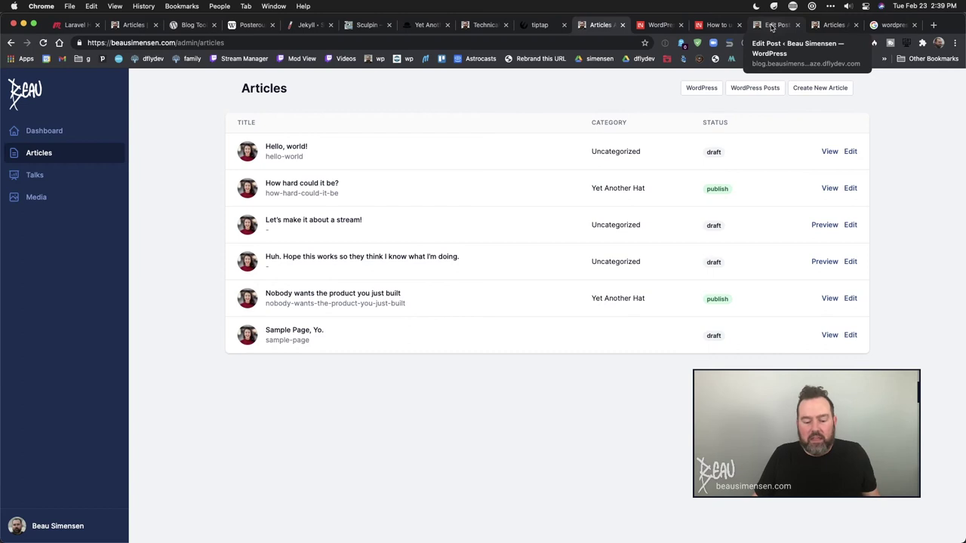
- Go back through the Edit Post tab's history, past the Posts list, to the WP Webhooks page
{"action": "left_click", "coordinate": [772, 27]}
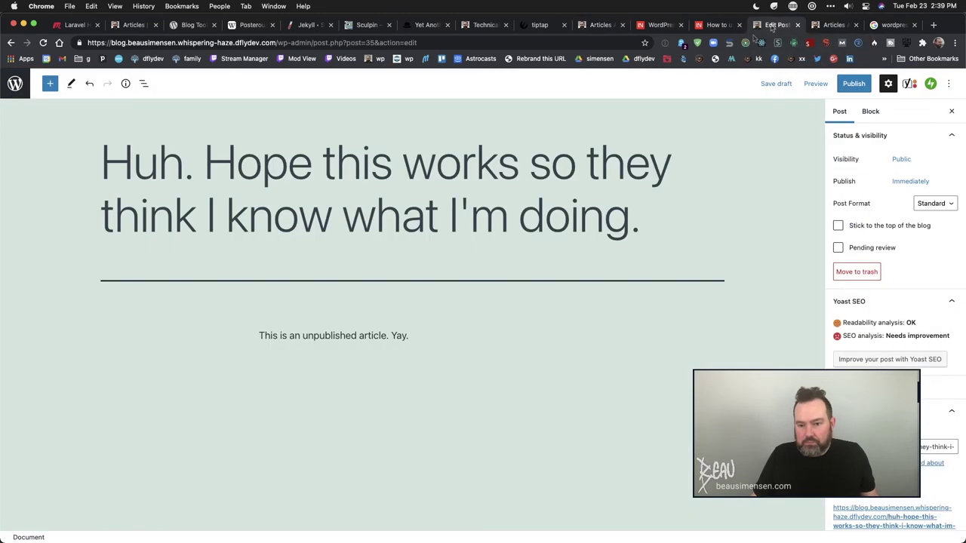
{"action": "scroll", "coordinate": [66, 189], "scroll_direction": "left", "scroll_amount": 5}
{"action": "scroll", "coordinate": [66, 188], "scroll_direction": "left", "scroll_amount": 5}
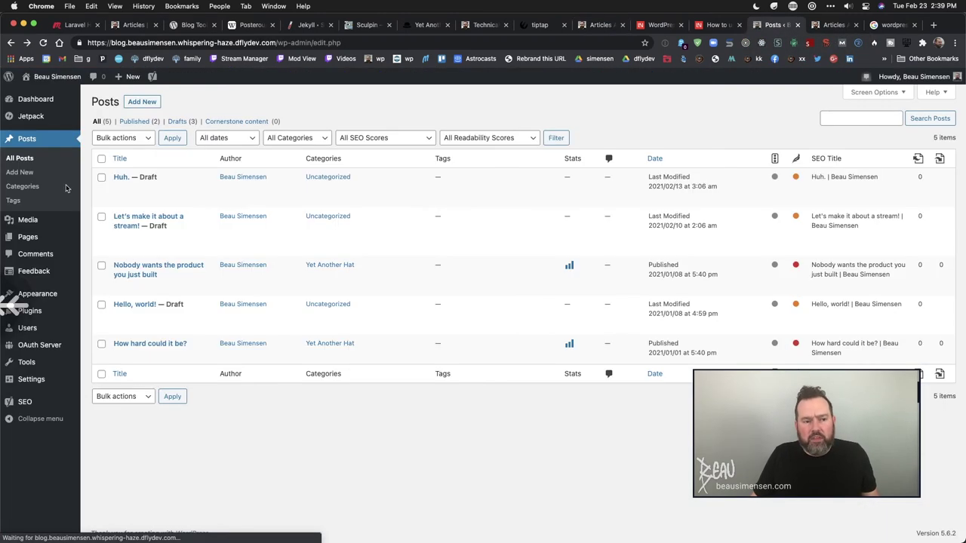
{"action": "scroll", "coordinate": [66, 189], "scroll_direction": "left", "scroll_amount": 5}
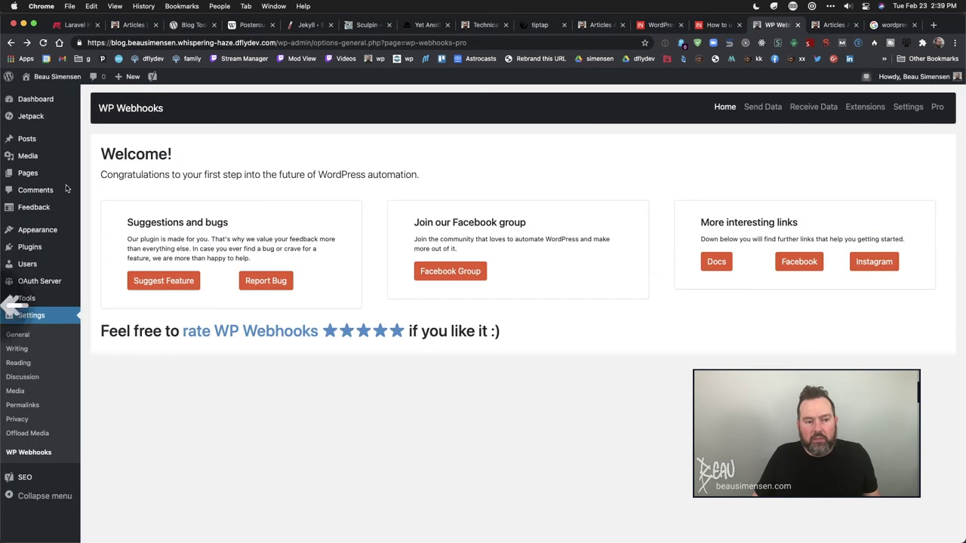
{"action": "scroll", "coordinate": [66, 189], "scroll_direction": "left", "scroll_amount": 5}
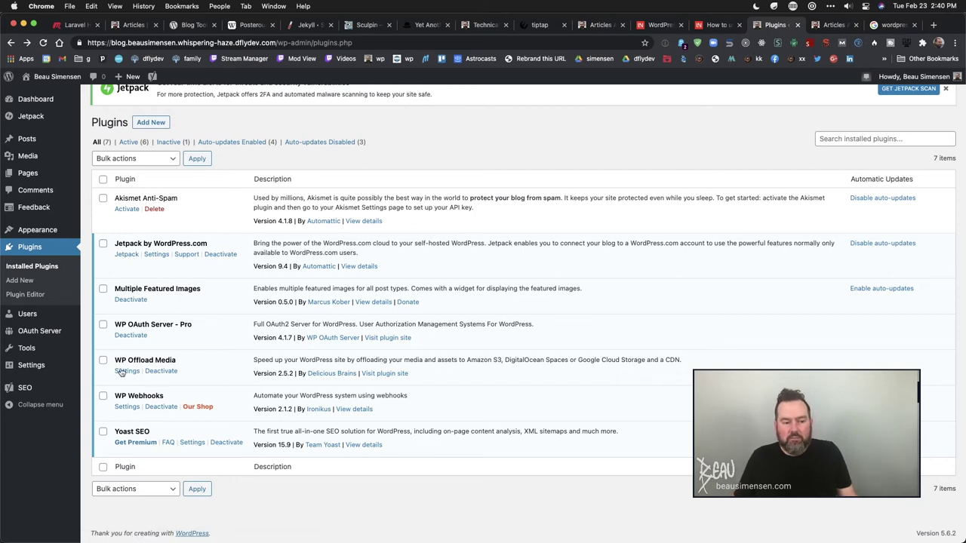
- Review WP Offload Media's bucket assets.blog.beausimensen, Rewrite Media URLs and Custom Domain settings
{"action": "left_click", "coordinate": [126, 371]}
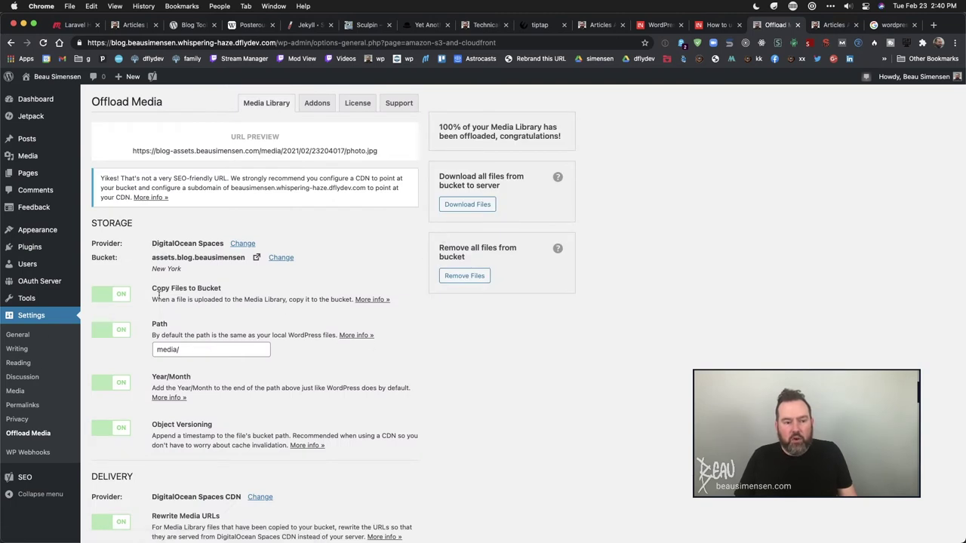
{"action": "scroll", "coordinate": [159, 294], "scroll_direction": "down", "scroll_amount": 1}
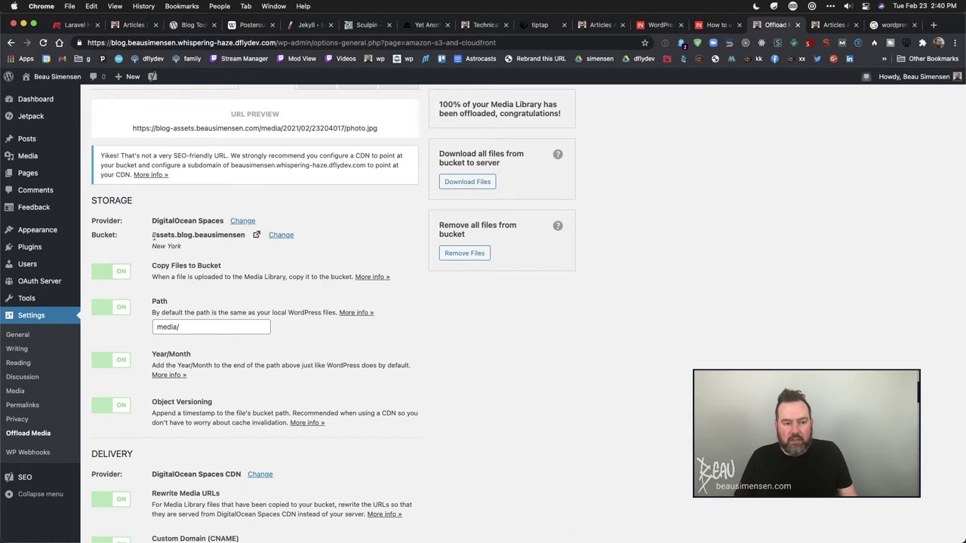
{"action": "left_click_drag", "start_coordinate": [152, 235], "coordinate": [246, 235]}
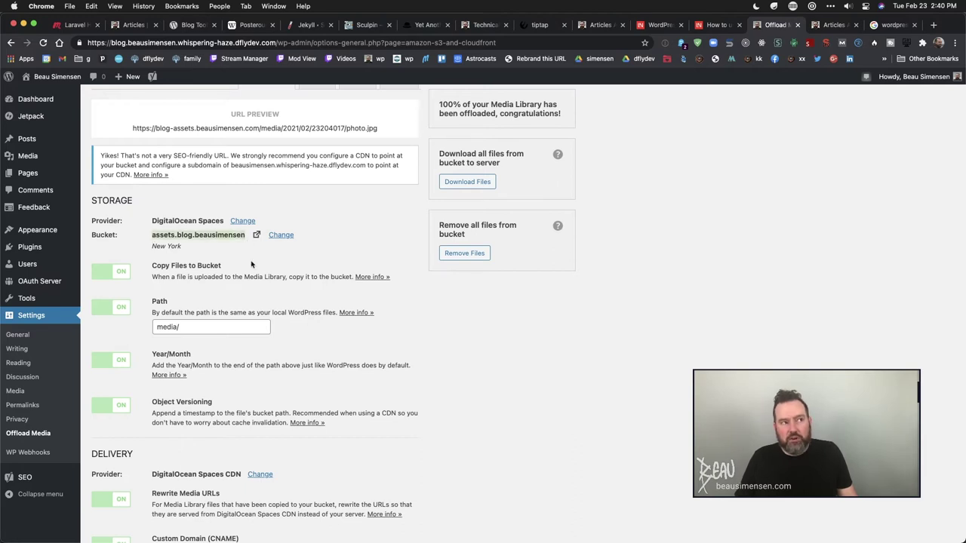
{"action": "scroll", "coordinate": [251, 265], "scroll_direction": "down", "scroll_amount": 5}
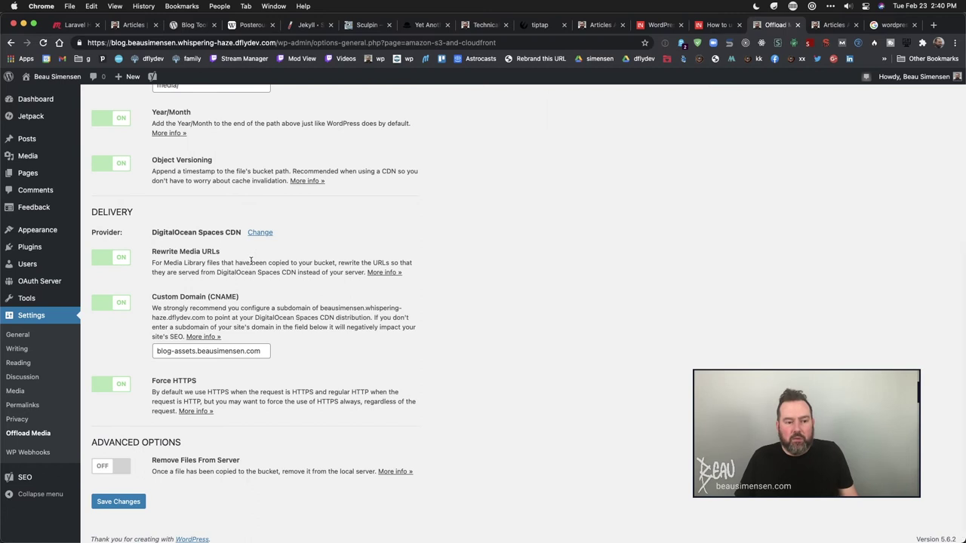
{"action": "left_click_drag", "start_coordinate": [153, 253], "coordinate": [219, 254]}
{"action": "left_click_drag", "start_coordinate": [154, 297], "coordinate": [207, 296]}
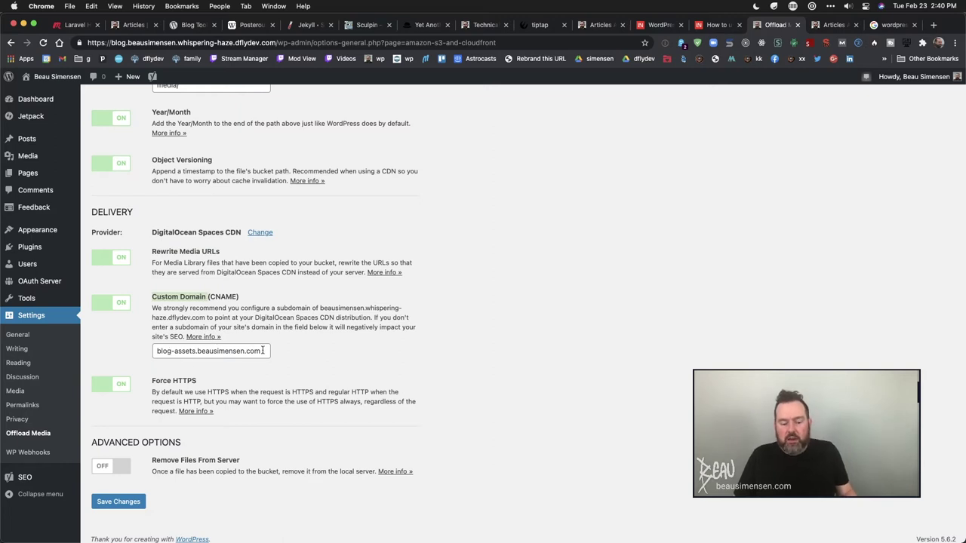
- Open the How hard could it be? article's money image in a new tab and inspect its media path
{"action": "left_click", "coordinate": [831, 27]}
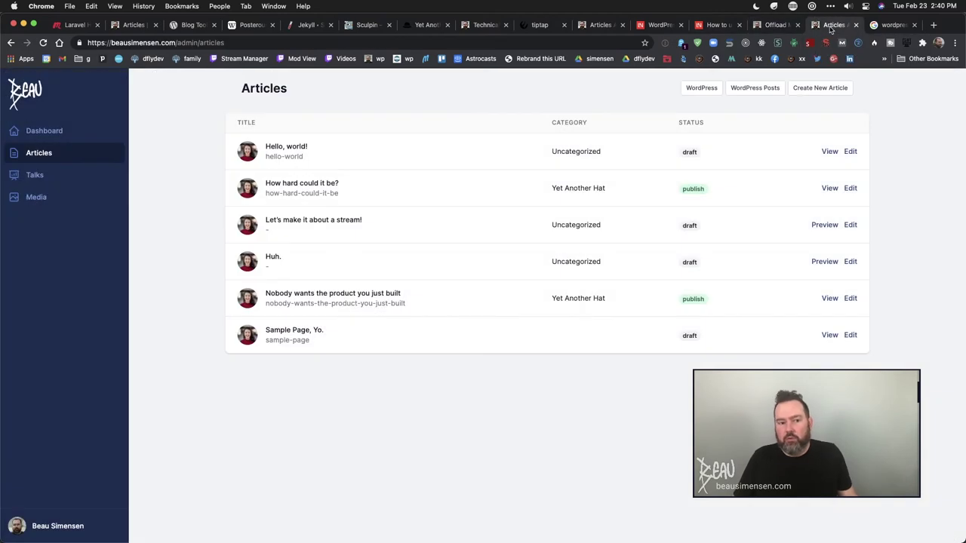
{"action": "key", "text": "super+2"}
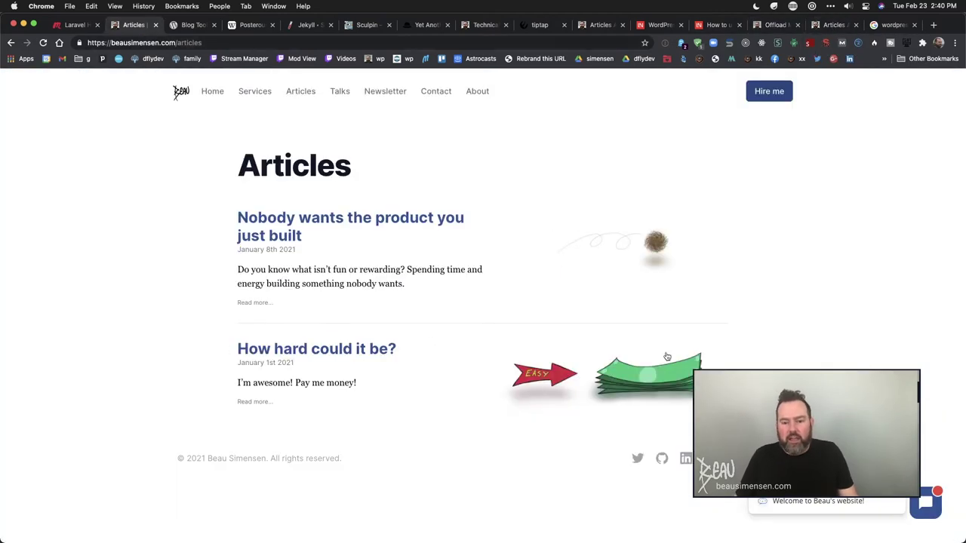
{"action": "right_click", "coordinate": [623, 381]}
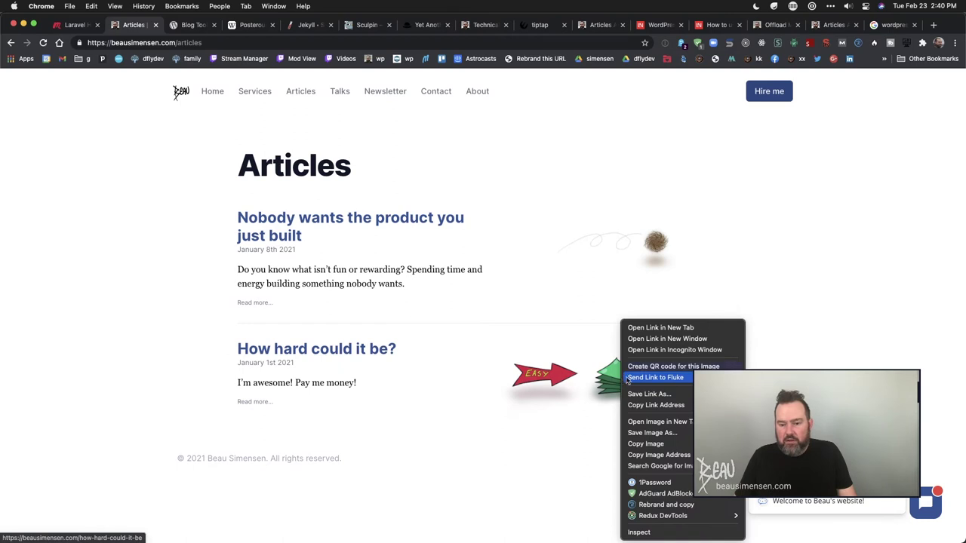
{"action": "left_click", "coordinate": [653, 422]}
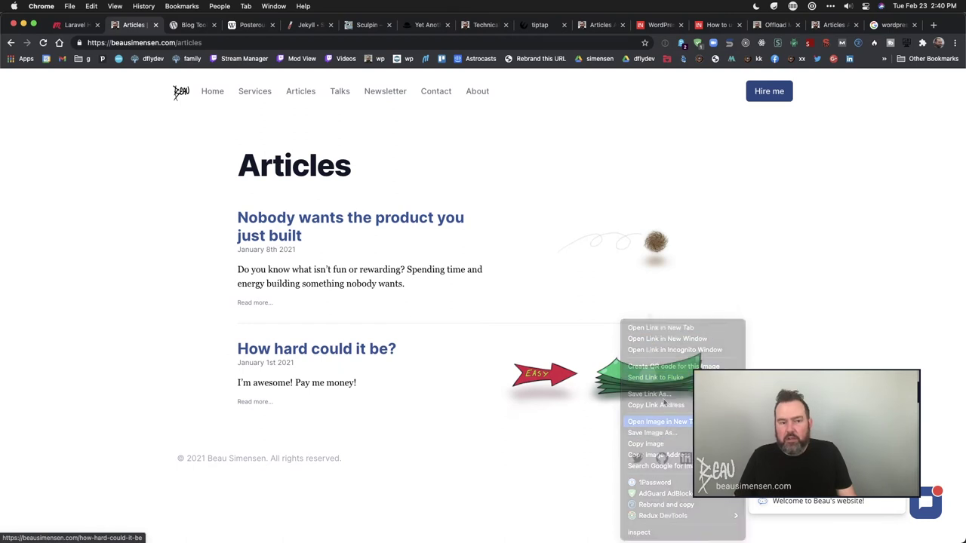
{"action": "key", "text": "super+3"}
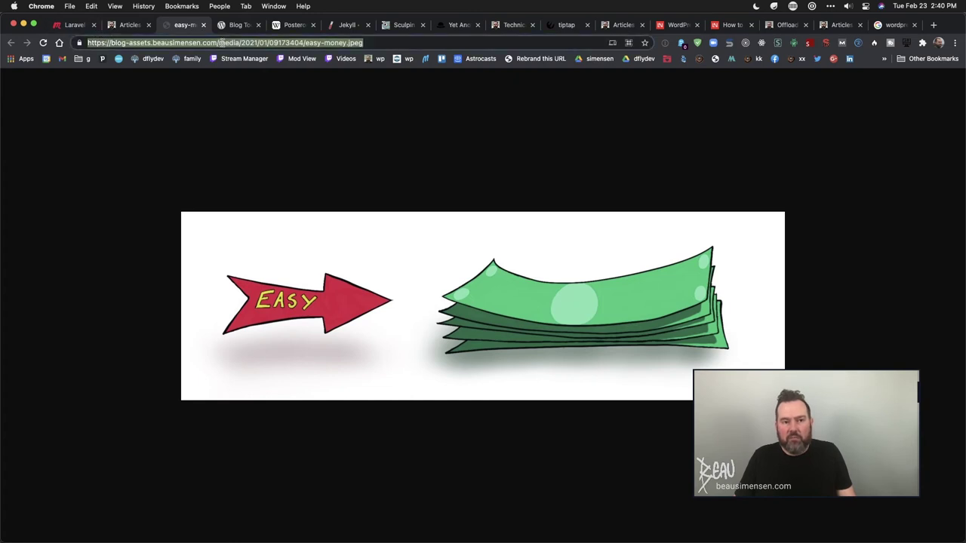
{"action": "left_click_drag", "start_coordinate": [219, 42], "coordinate": [383, 42]}
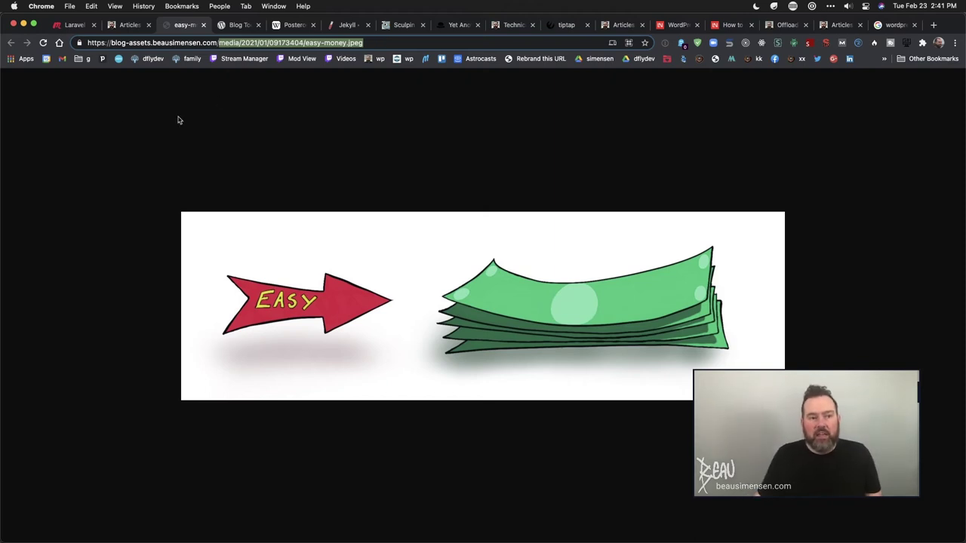
- Compare the image URL with Offload Media settings showing 100% of the Media Library offloaded
{"action": "left_click", "coordinate": [839, 27]}
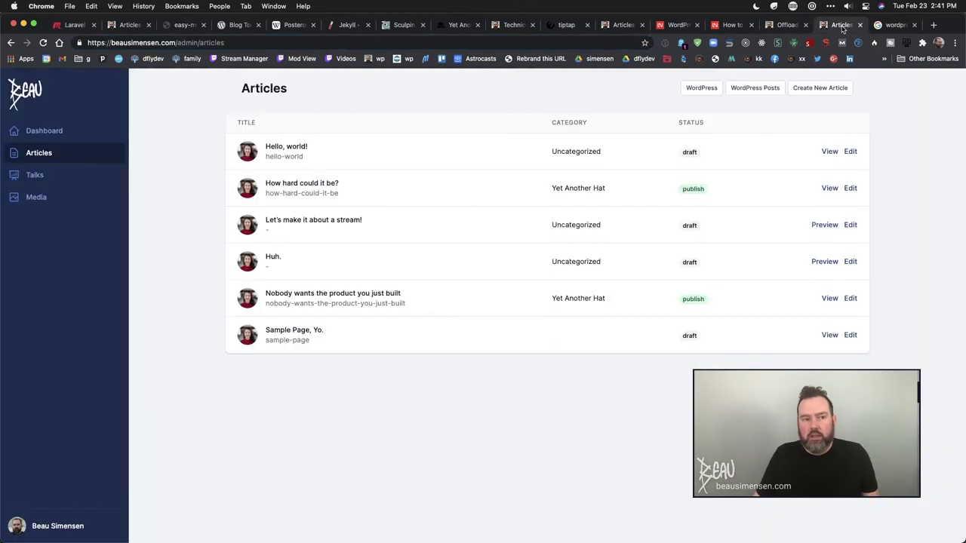
{"action": "left_click", "coordinate": [781, 25]}
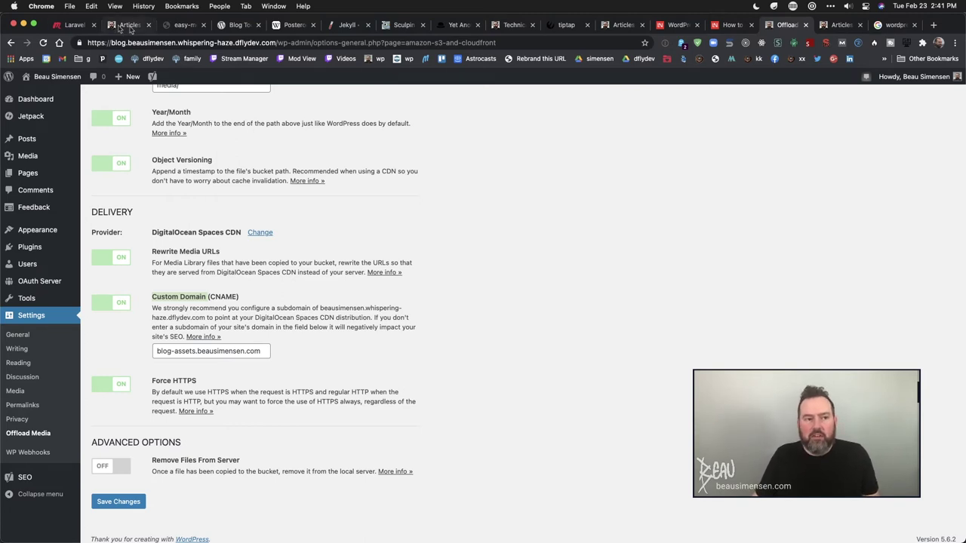
{"action": "left_click", "coordinate": [130, 26]}
{"action": "left_click", "coordinate": [181, 25]}
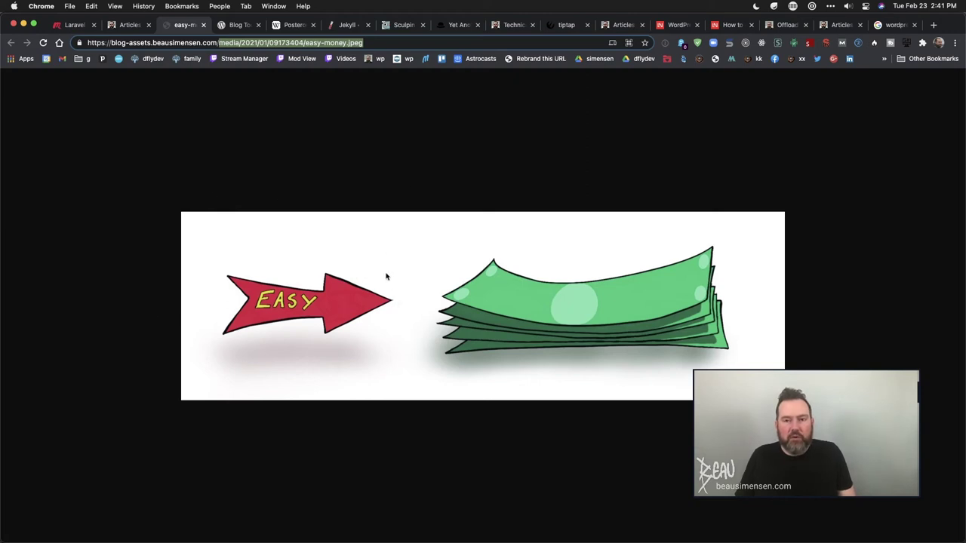
{"action": "left_click", "coordinate": [783, 29]}
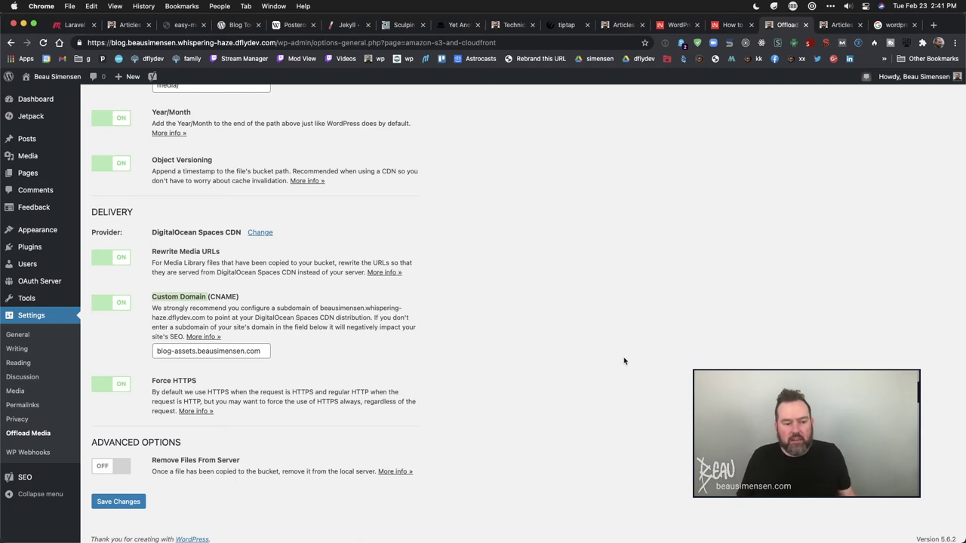
{"action": "scroll", "coordinate": [264, 321], "scroll_direction": "up", "scroll_amount": 5}
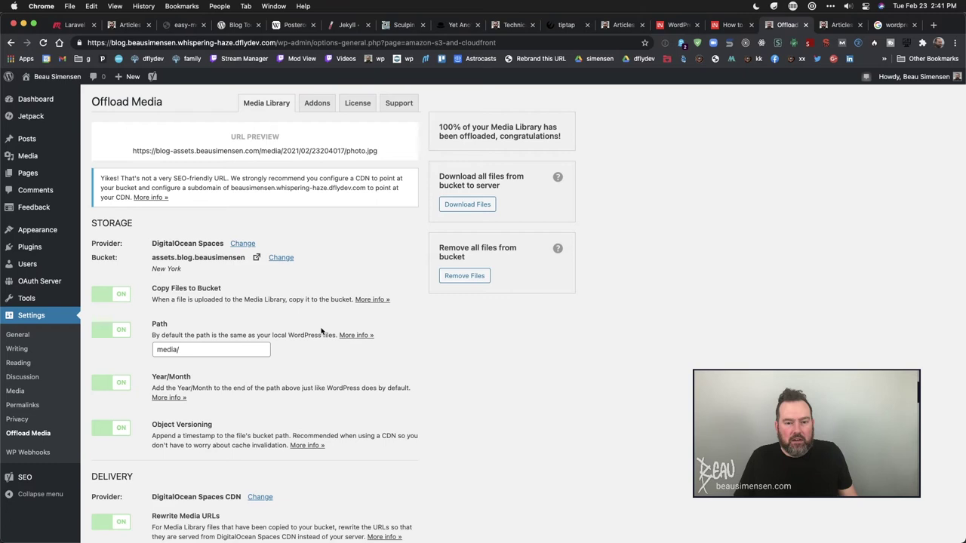
{"action": "mouse_move", "coordinate": [32, 230]}
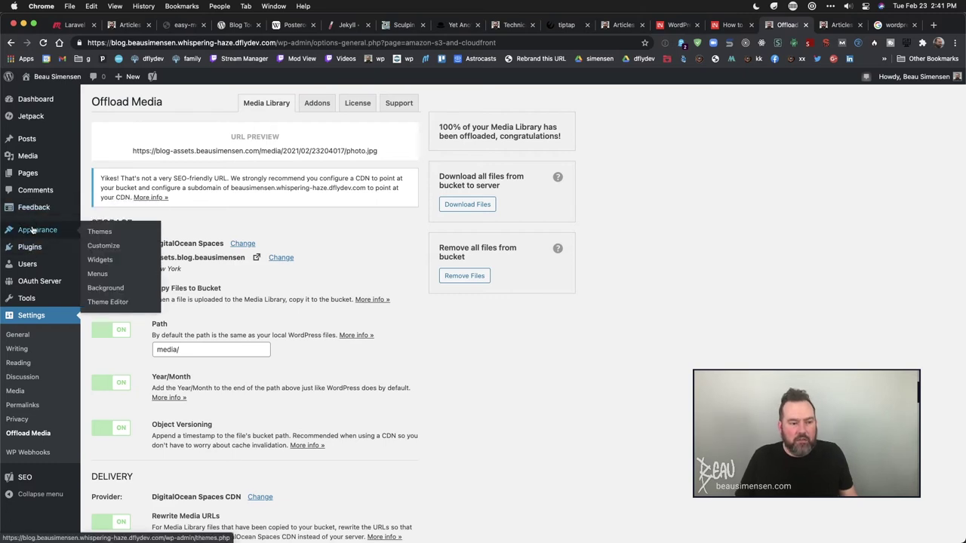
- Review the uploaded images in the WordPress Media Library
{"action": "left_click", "coordinate": [27, 156]}
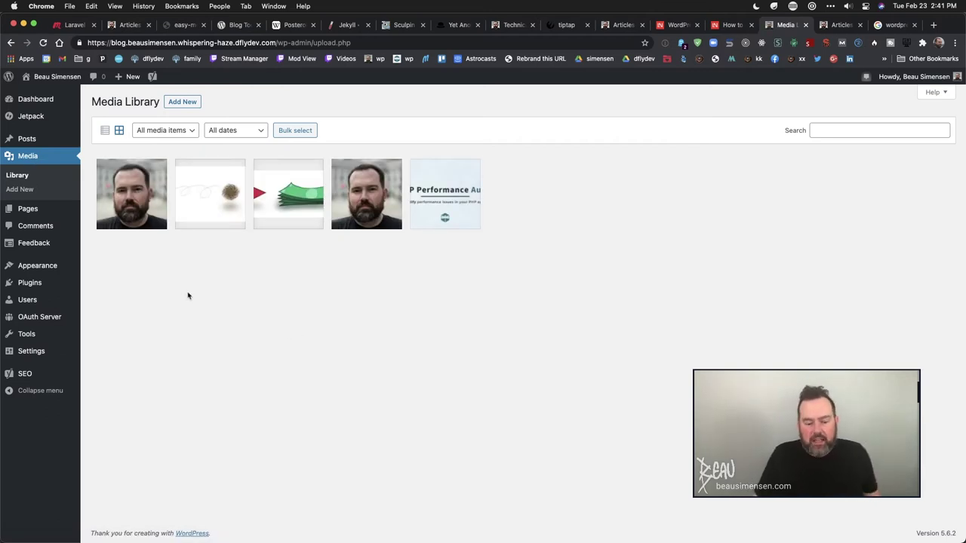
{"action": "mouse_move", "coordinate": [47, 317]}
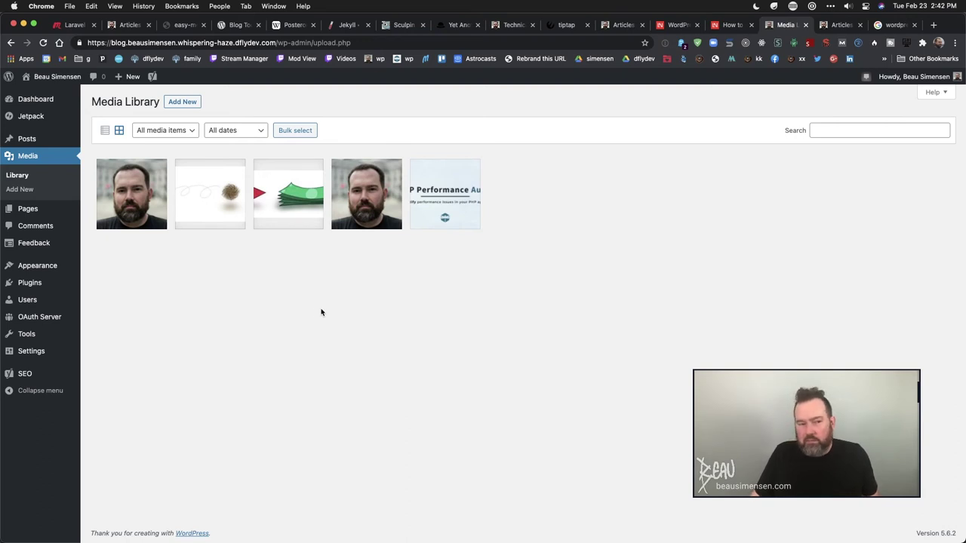
{"action": "left_click", "coordinate": [839, 24]}
{"action": "left_click", "coordinate": [785, 24]}
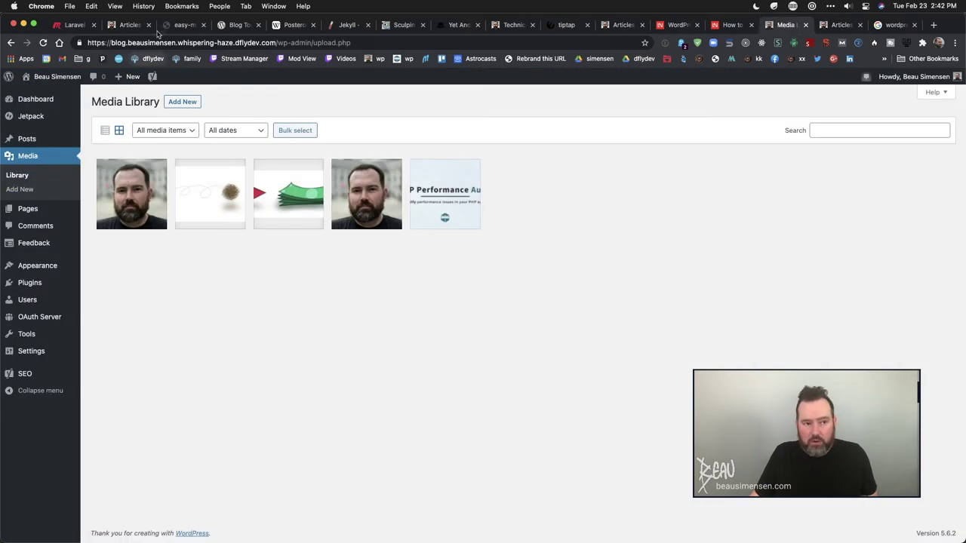
- Trim the site address down to the blog root, then go back
{"action": "left_click", "coordinate": [178, 42]}
{"action": "key", "text": "Escape"}
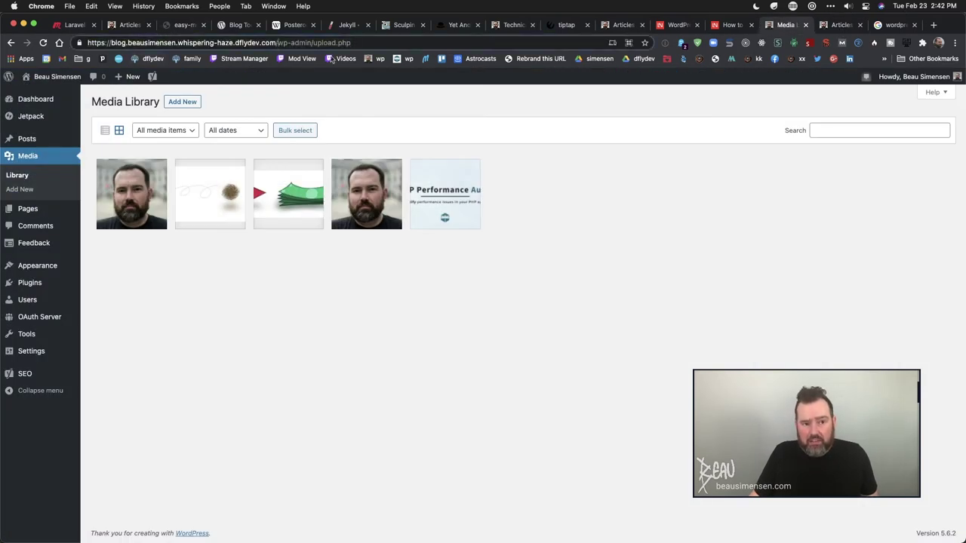
{"action": "key", "text": "super+l"}
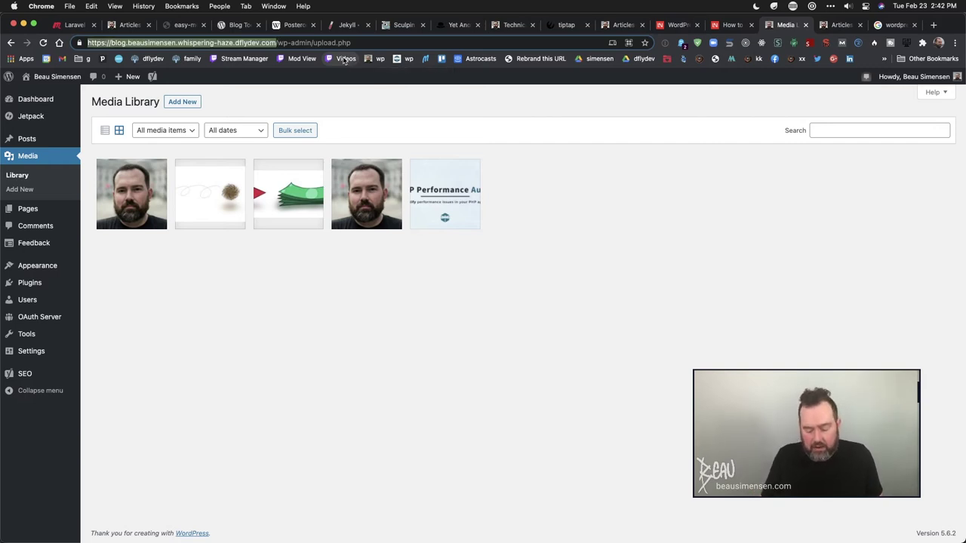
{"action": "key", "text": "BackSpace"}
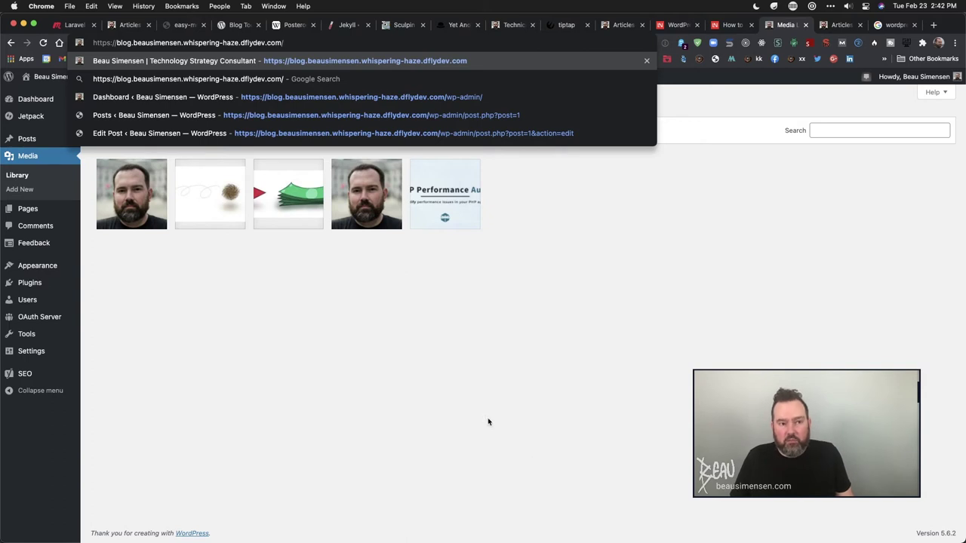
{"action": "key", "text": "Return"}
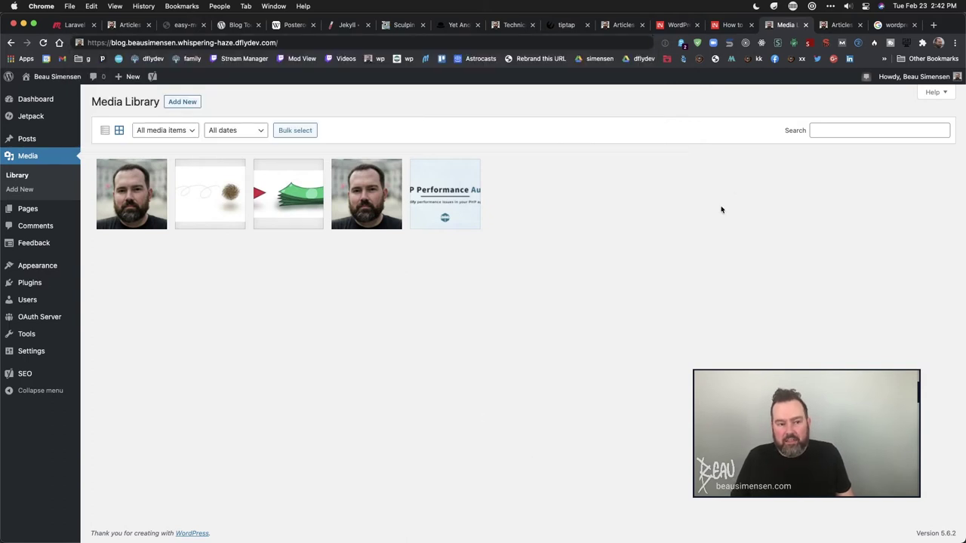
{"action": "scroll", "coordinate": [556, 324], "scroll_direction": "left", "scroll_amount": 5}
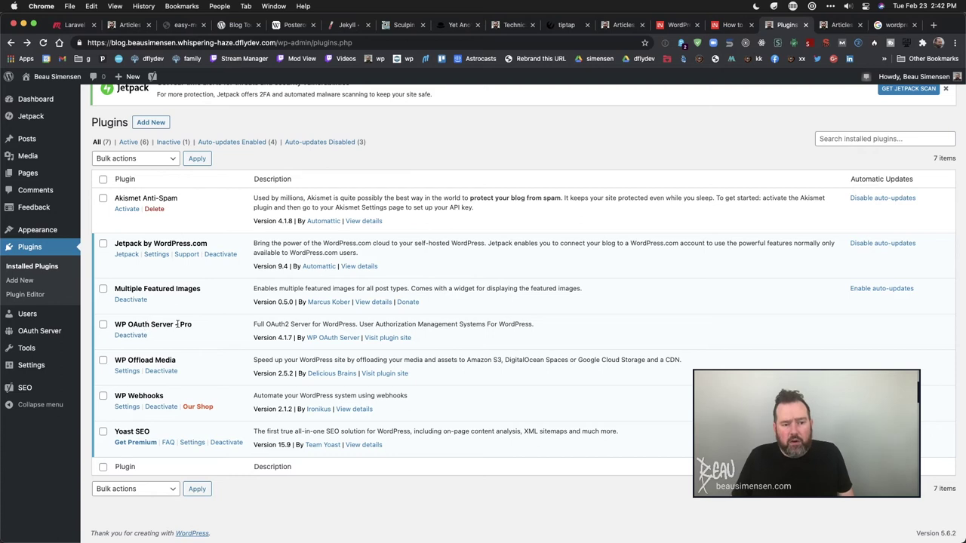
- Search 'wordpress rest api' in a new tab and open the REST API Handbook
{"action": "key", "text": "cmd+t"}
{"action": "type", "text": "w"}
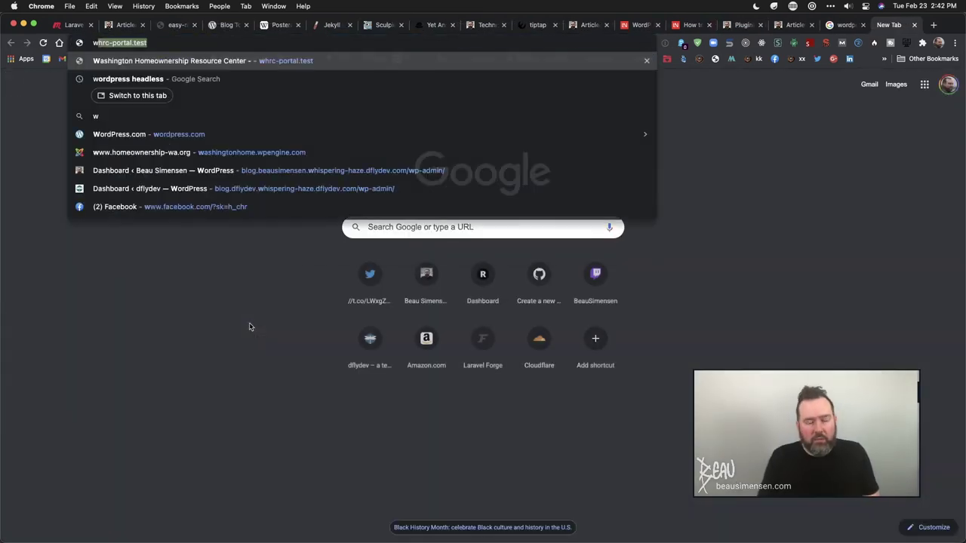
{"action": "type", "text": "ordpress "}
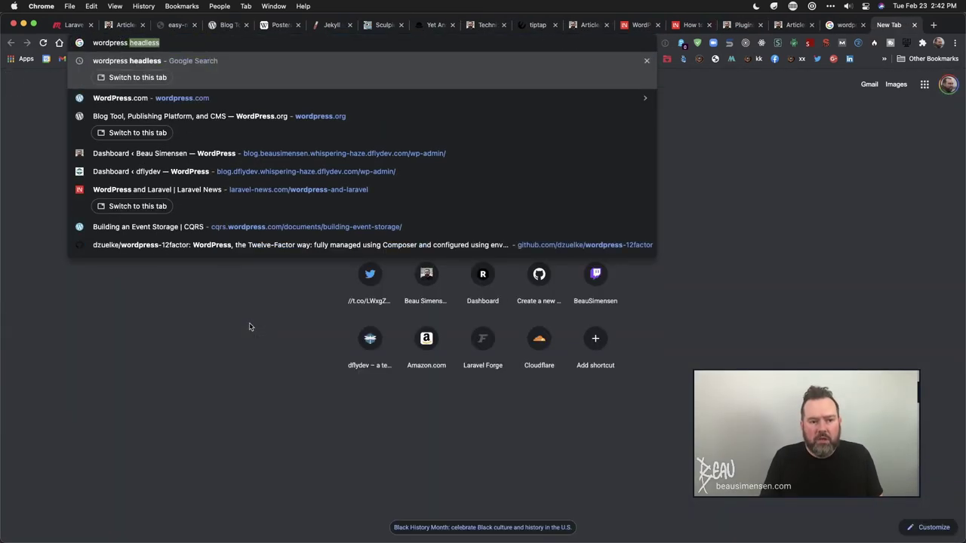
{"action": "type", "text": "rest api"}
{"action": "key", "text": "Return"}
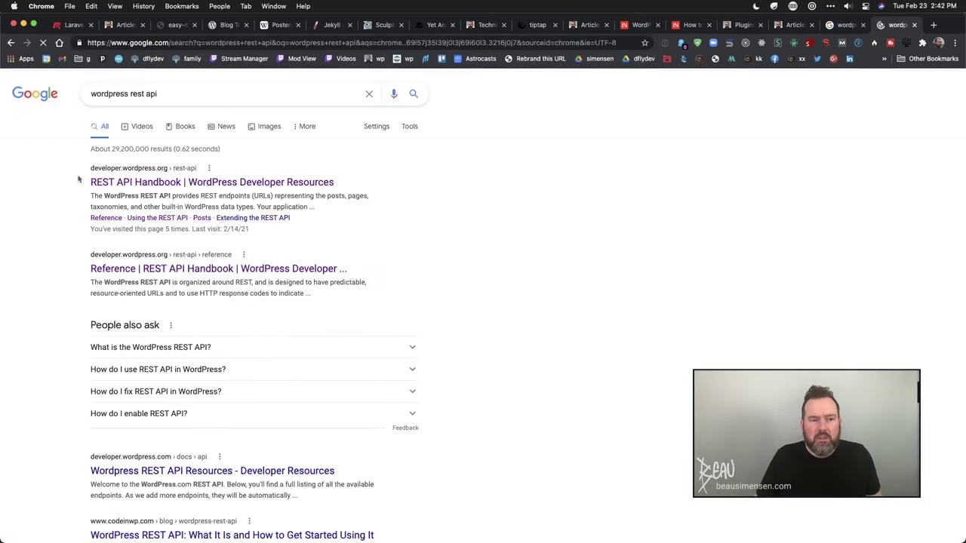
{"action": "left_click", "coordinate": [152, 185]}
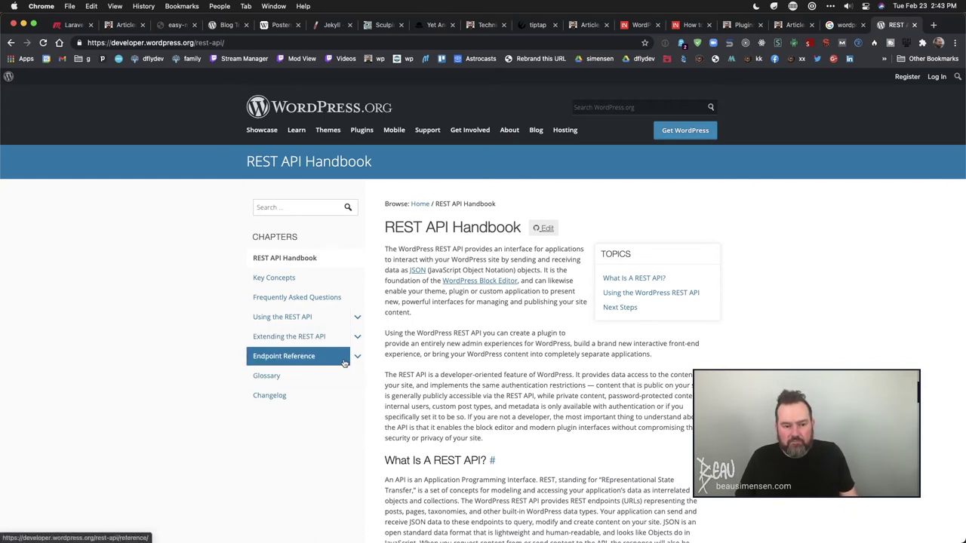
- Read the FAQ's 'Require Authentication for All Requests' code sample, then return to the plugins list
{"action": "left_click", "coordinate": [306, 285]}
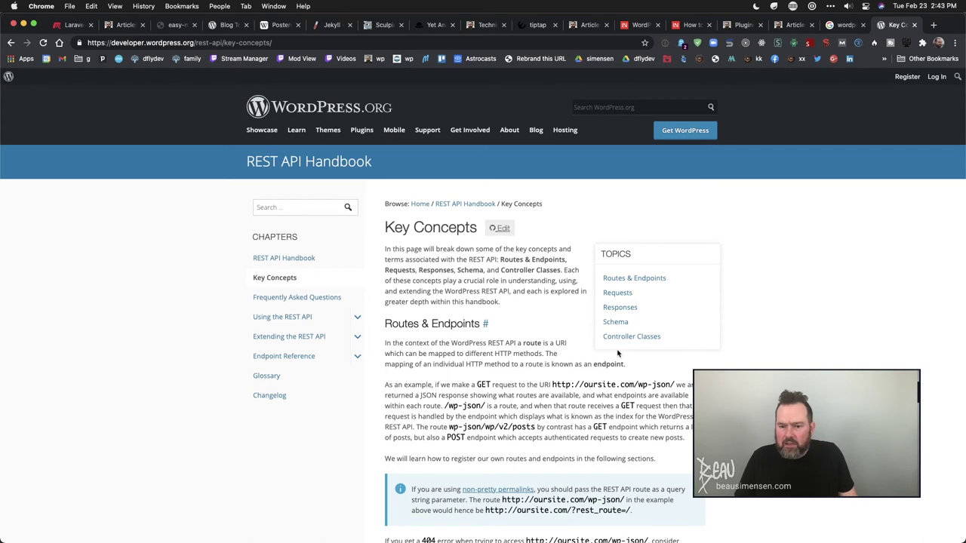
{"action": "left_click", "coordinate": [330, 306]}
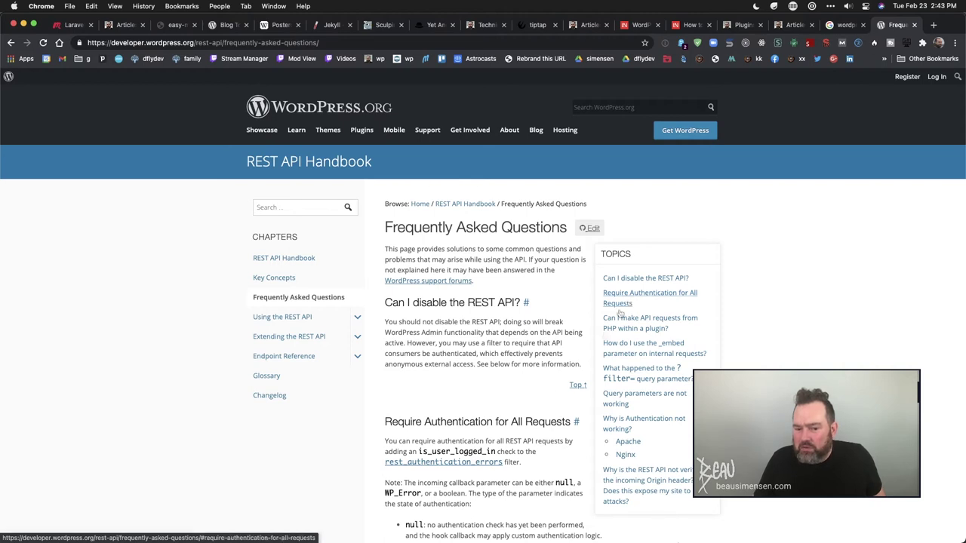
{"action": "left_click", "coordinate": [632, 299]}
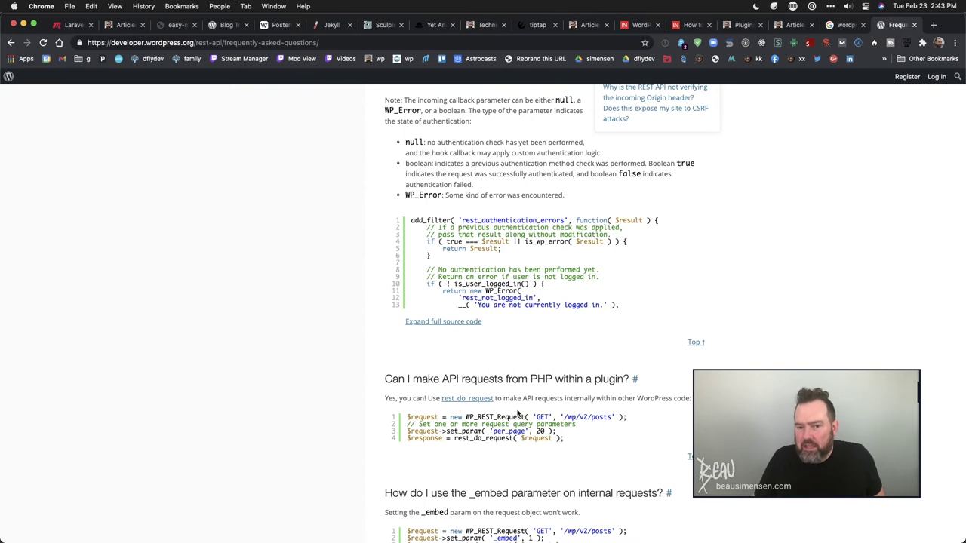
{"action": "double_click", "coordinate": [519, 219]}
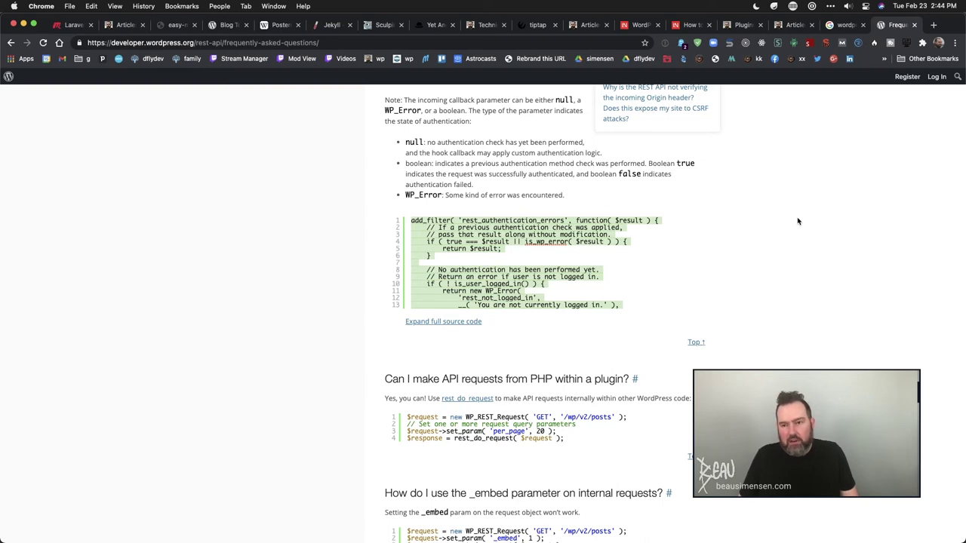
{"action": "left_click", "coordinate": [743, 27]}
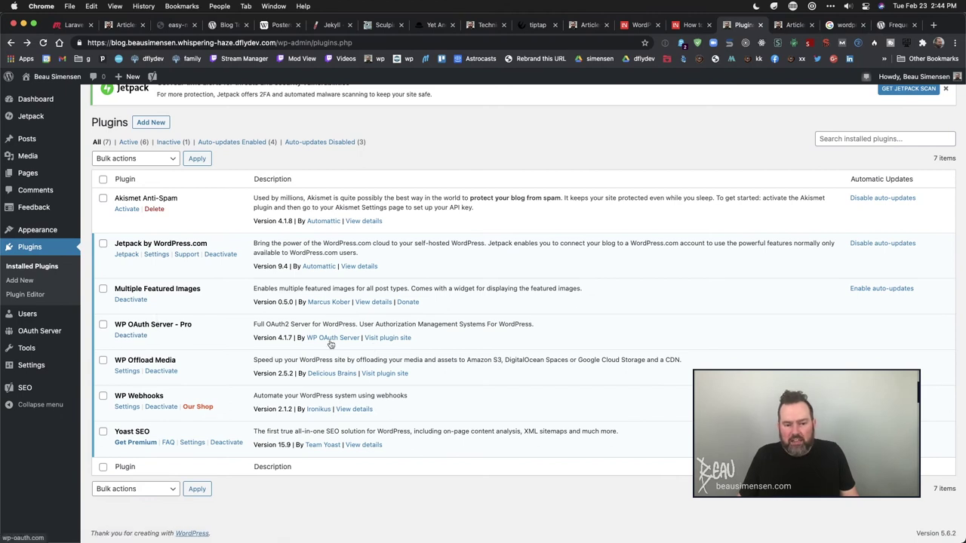
- Browse the WP OAuth Server site in a new tab, then return to the Plugins page
{"action": "right_click", "coordinate": [388, 338]}
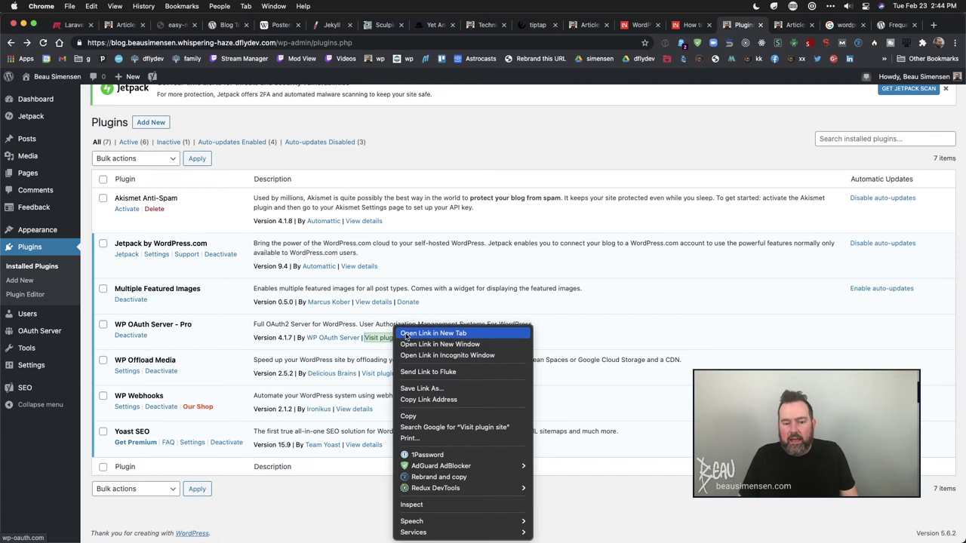
{"action": "left_click", "coordinate": [412, 332]}
{"action": "left_click", "coordinate": [751, 26]}
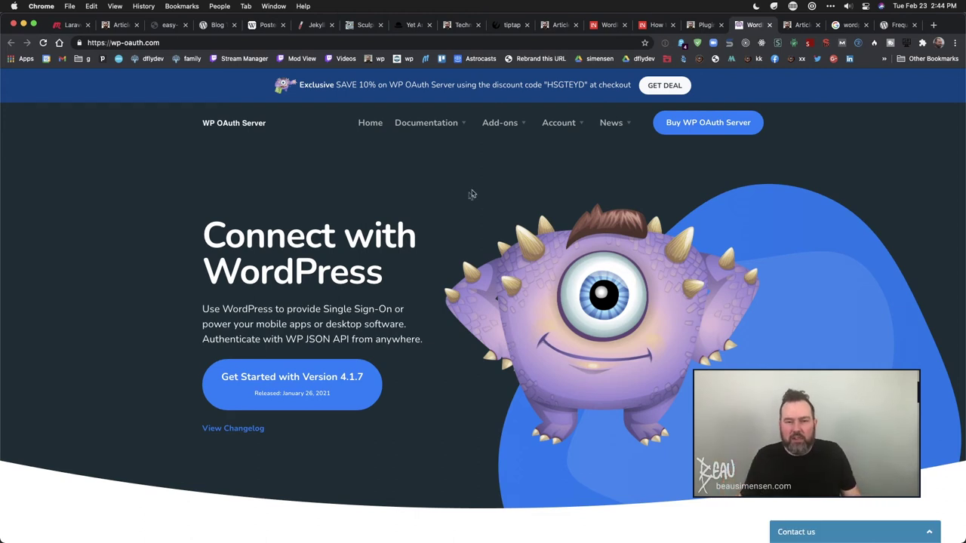
{"action": "mouse_move", "coordinate": [437, 124]}
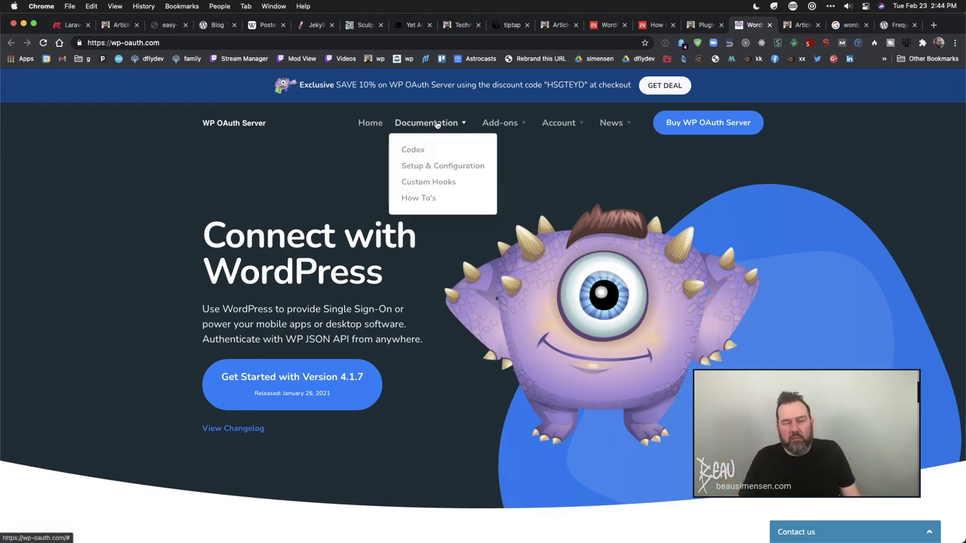
{"action": "mouse_move", "coordinate": [516, 121]}
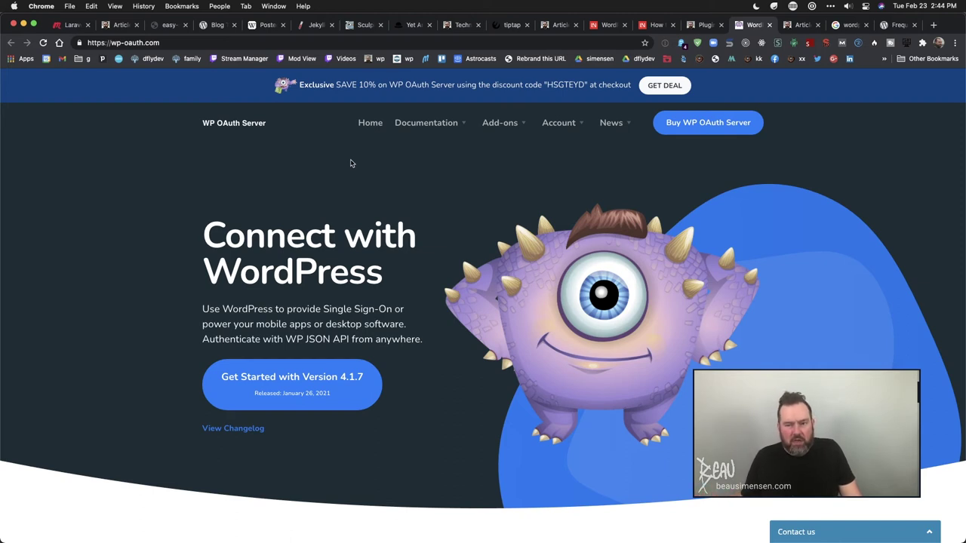
{"action": "left_click", "coordinate": [702, 25]}
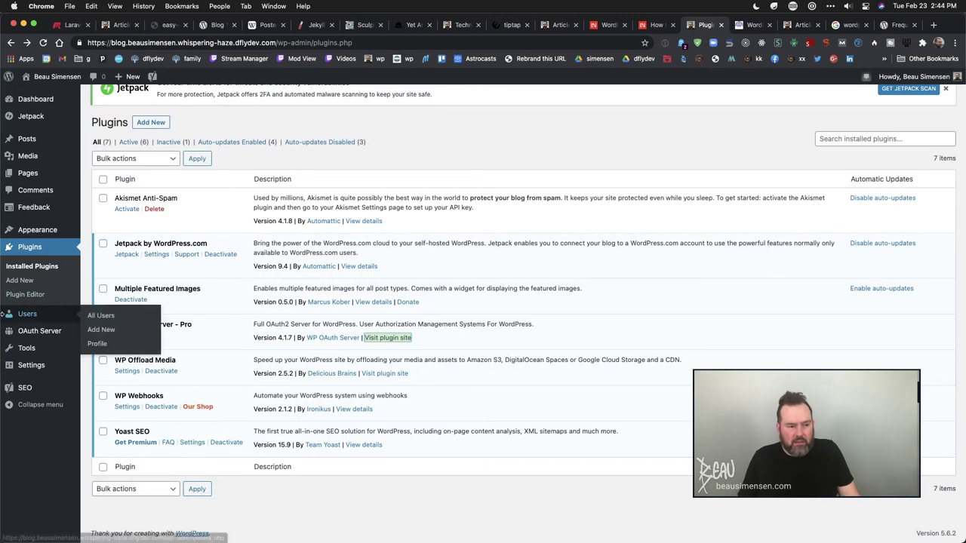
- Check the Client ID of the OAuth client 'website', then start an Add New Client form
{"action": "mouse_move", "coordinate": [45, 332]}
{"action": "left_click", "coordinate": [92, 335]}
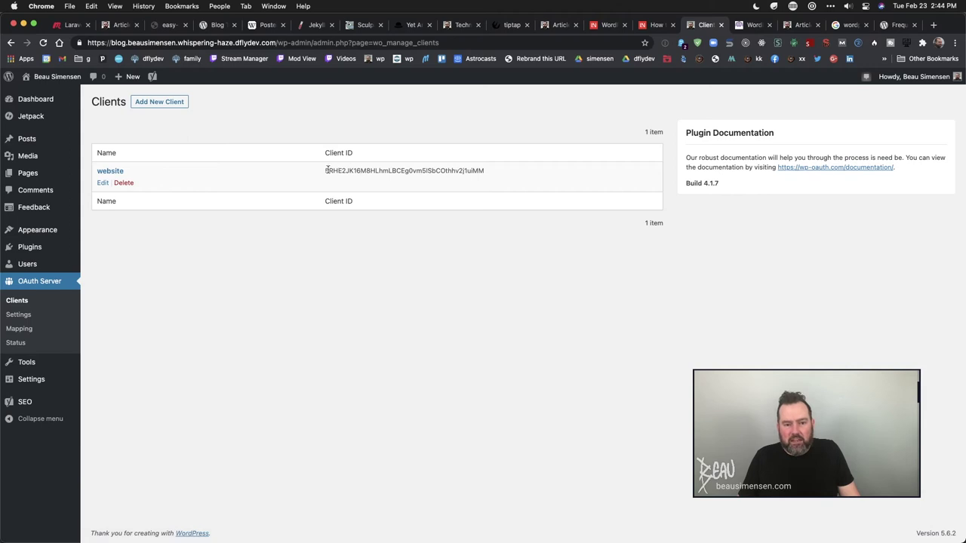
{"action": "left_click_drag", "start_coordinate": [324, 170], "coordinate": [491, 173]}
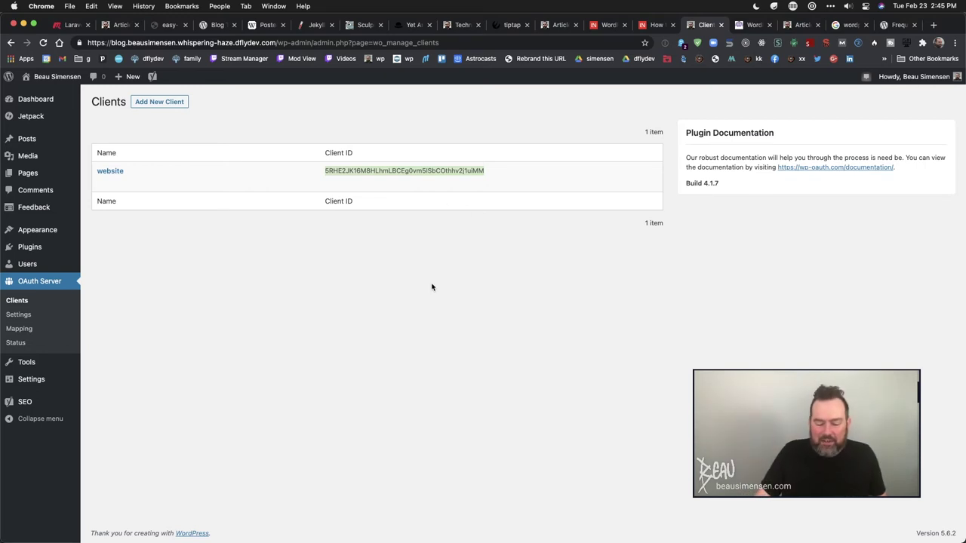
{"action": "left_click", "coordinate": [412, 167]}
{"action": "left_click", "coordinate": [162, 102]}
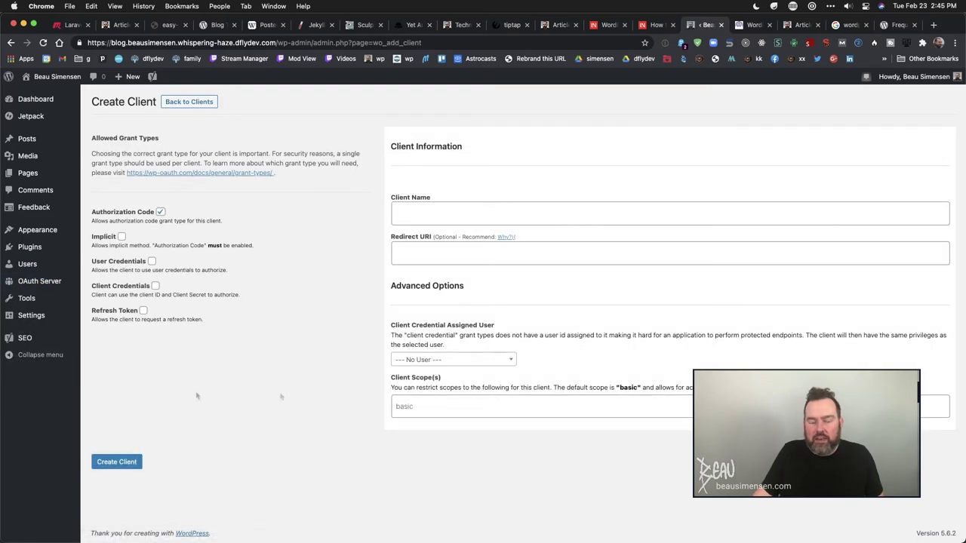
- Name the client 'wordpress_meetup' and assign the site's admin user
{"action": "left_click", "coordinate": [422, 212]}
{"action": "type", "text": "wordpress_meetup"}
{"action": "key", "text": "Tab"}
{"action": "key", "text": "Tab"}
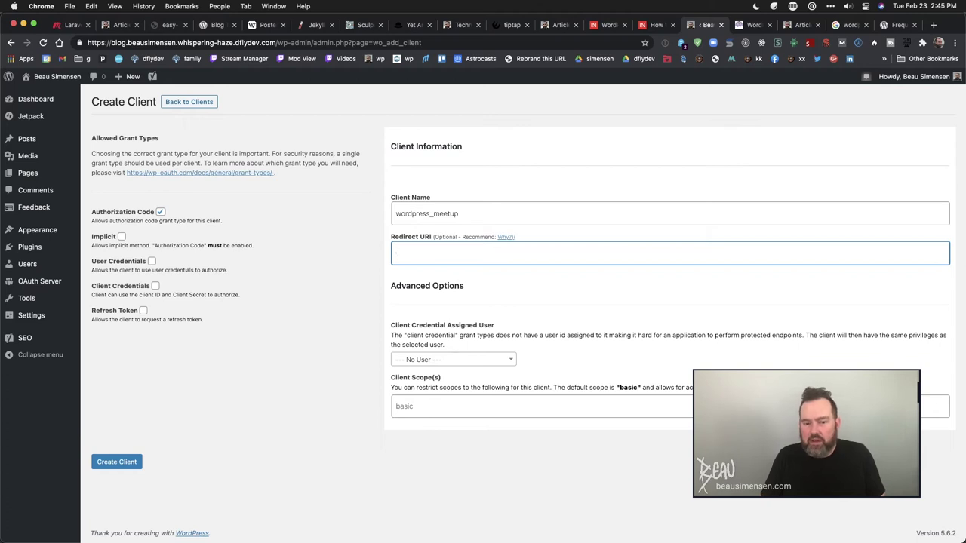
{"action": "left_click", "coordinate": [455, 360]}
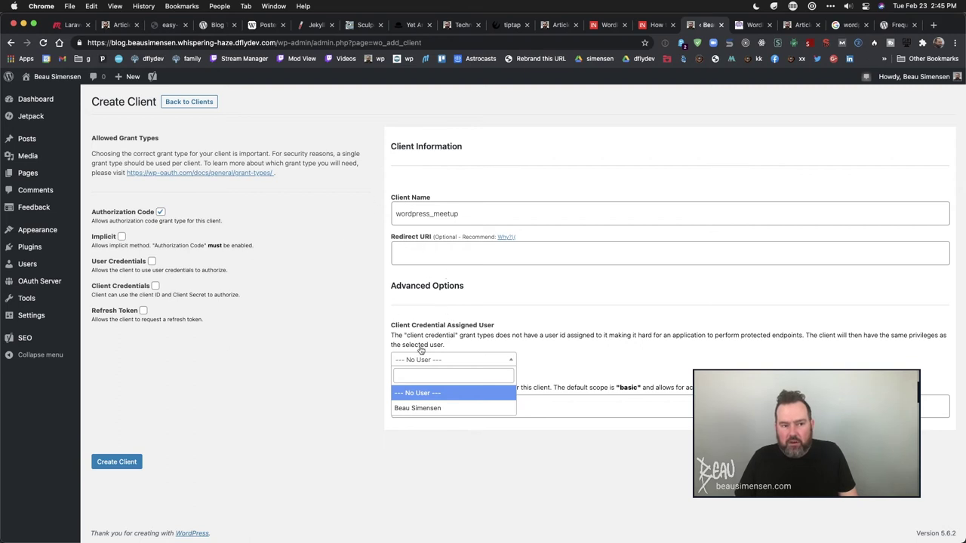
{"action": "left_click", "coordinate": [412, 408]}
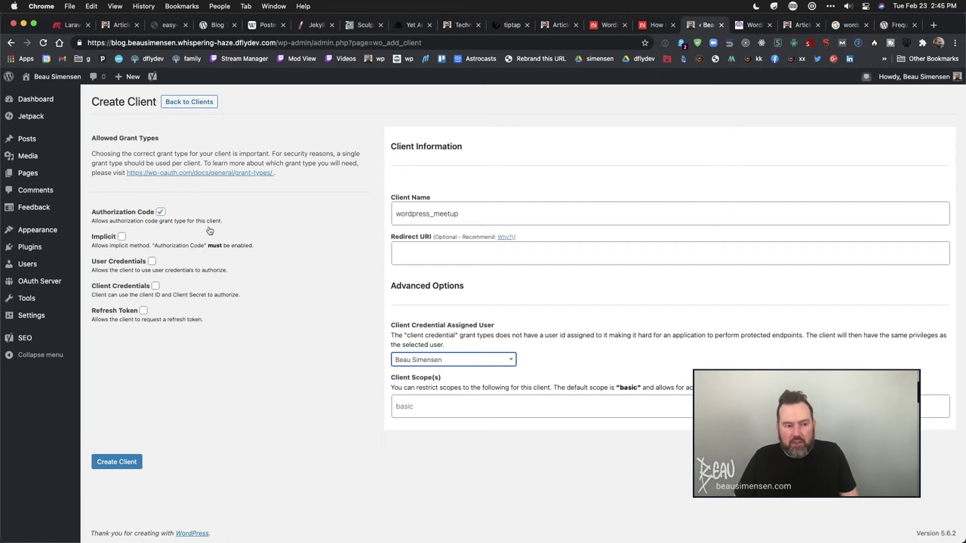
- Leave Client Credentials as the only enabled grant type, keeping the assigned user
{"action": "left_click", "coordinate": [122, 236]}
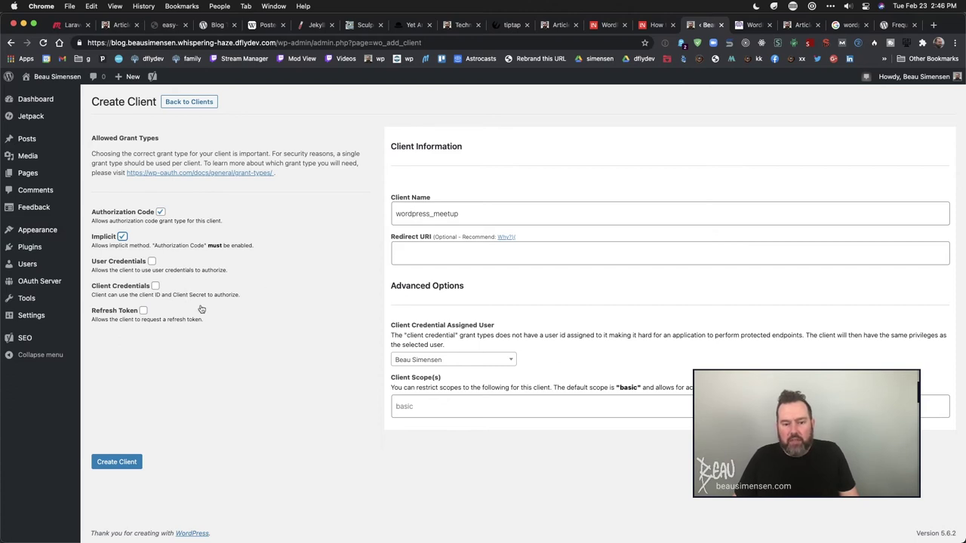
{"action": "left_click", "coordinate": [123, 237]}
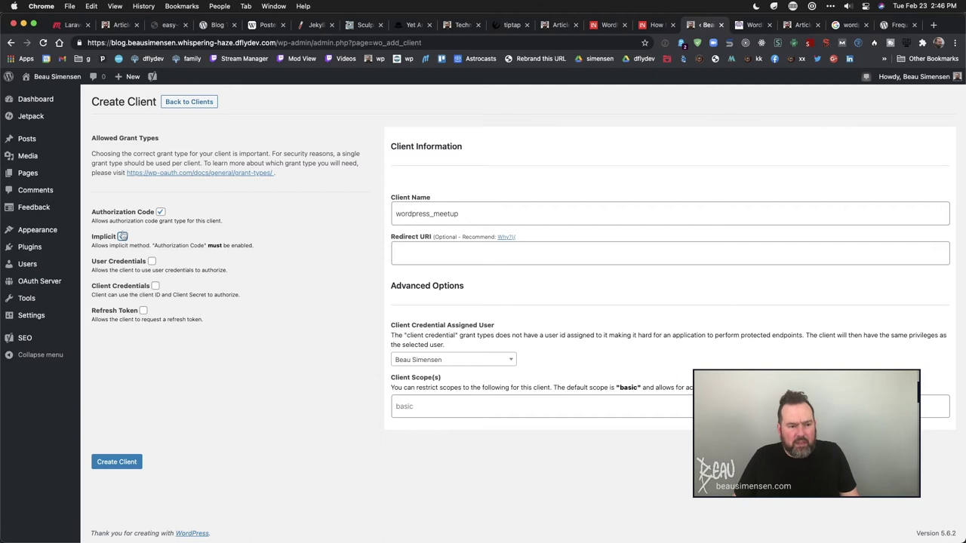
{"action": "left_click", "coordinate": [152, 262]}
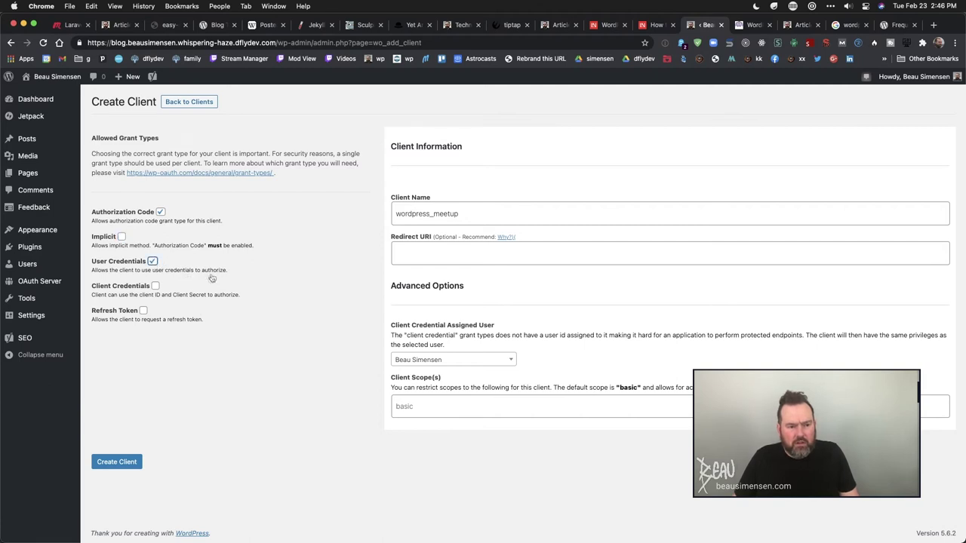
{"action": "left_click", "coordinate": [152, 262]}
{"action": "left_click", "coordinate": [155, 286]}
{"action": "left_click", "coordinate": [160, 212]}
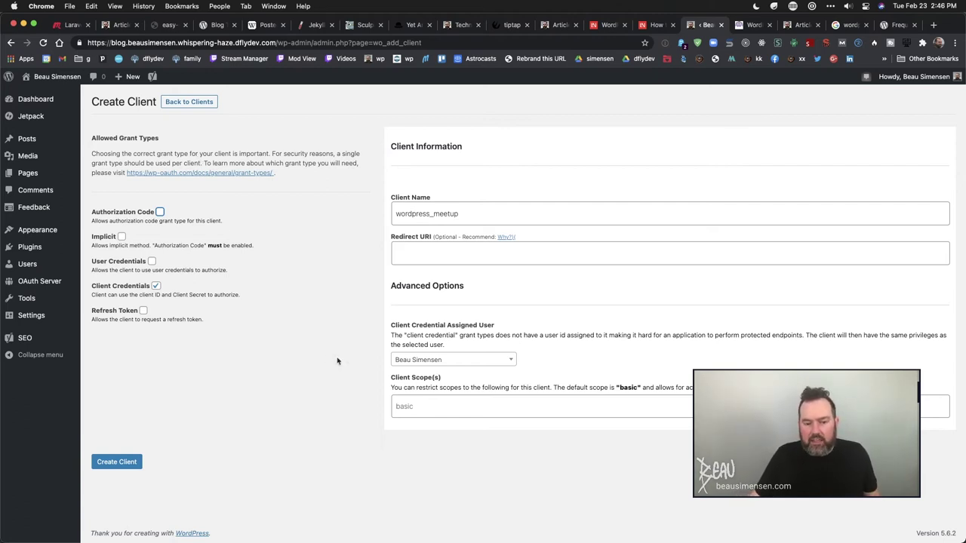
{"action": "left_click", "coordinate": [449, 361]}
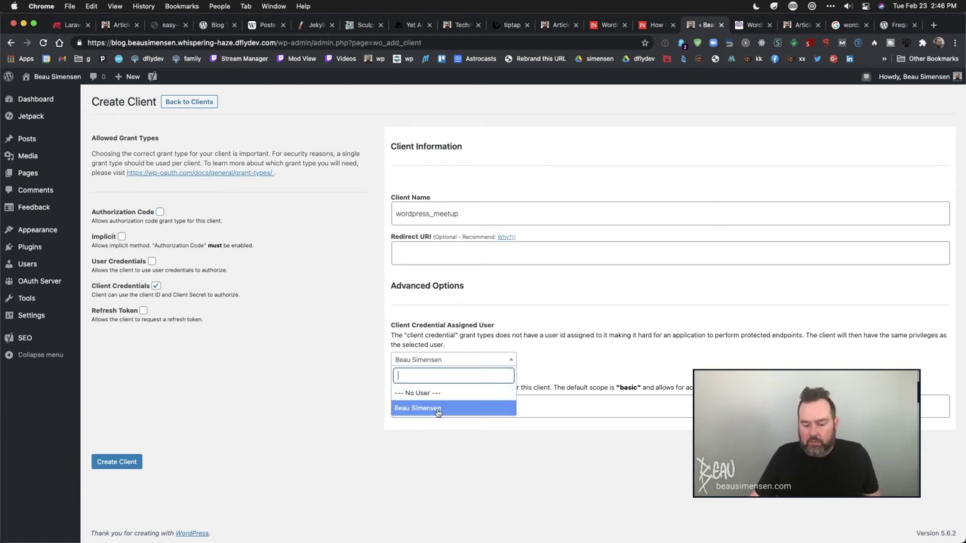
{"action": "left_click", "coordinate": [323, 396]}
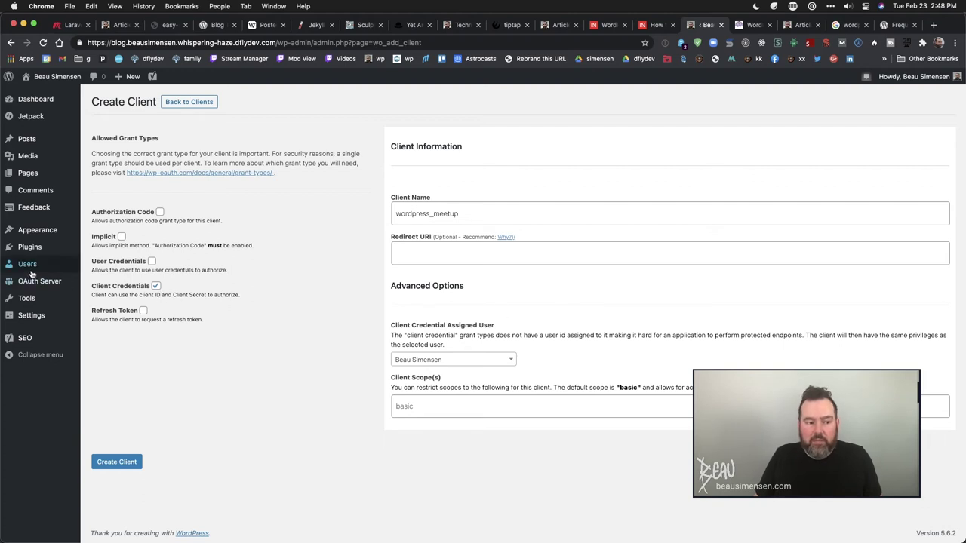
{"action": "mouse_move", "coordinate": [31, 290]}
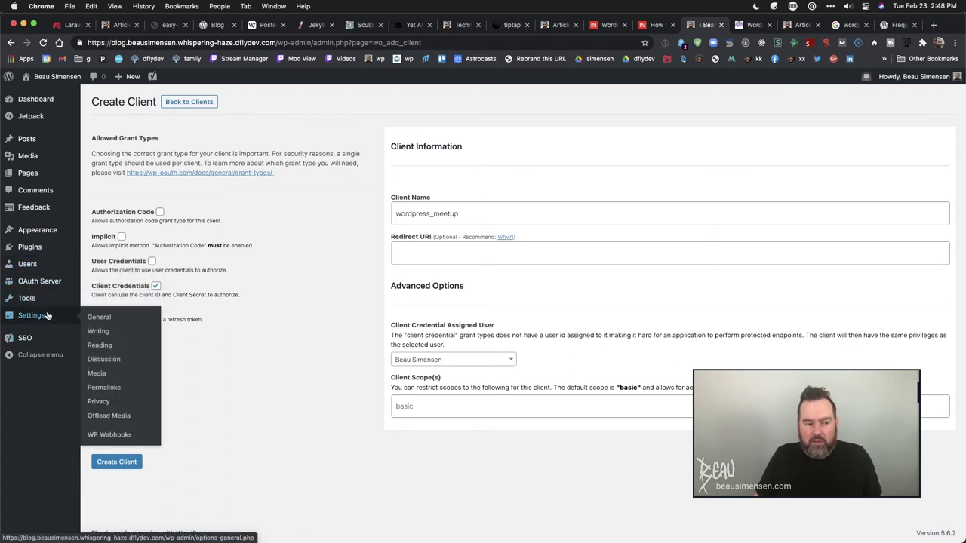
- Show the WP Webhooks Send Data triggers, post_create through post_trash
{"action": "left_click", "coordinate": [98, 435]}
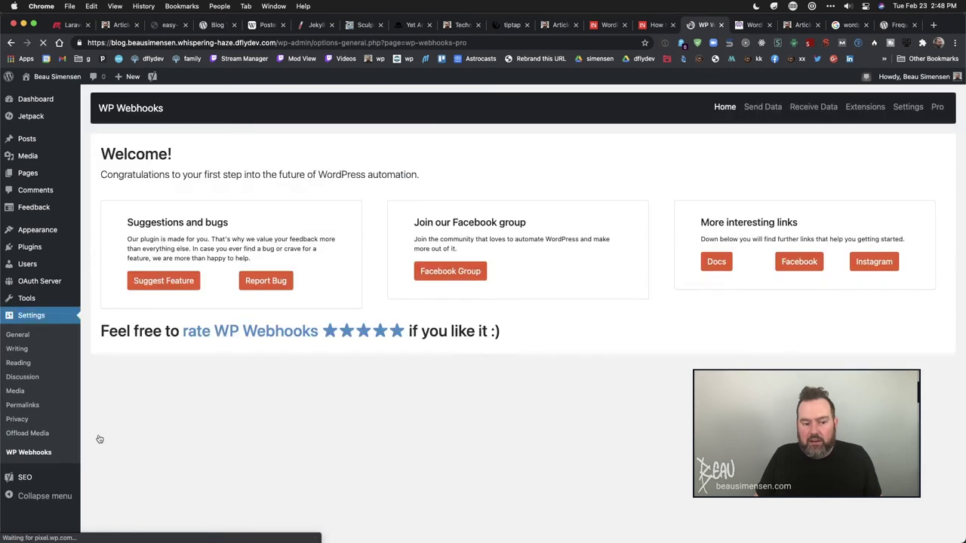
{"action": "left_click", "coordinate": [762, 106]}
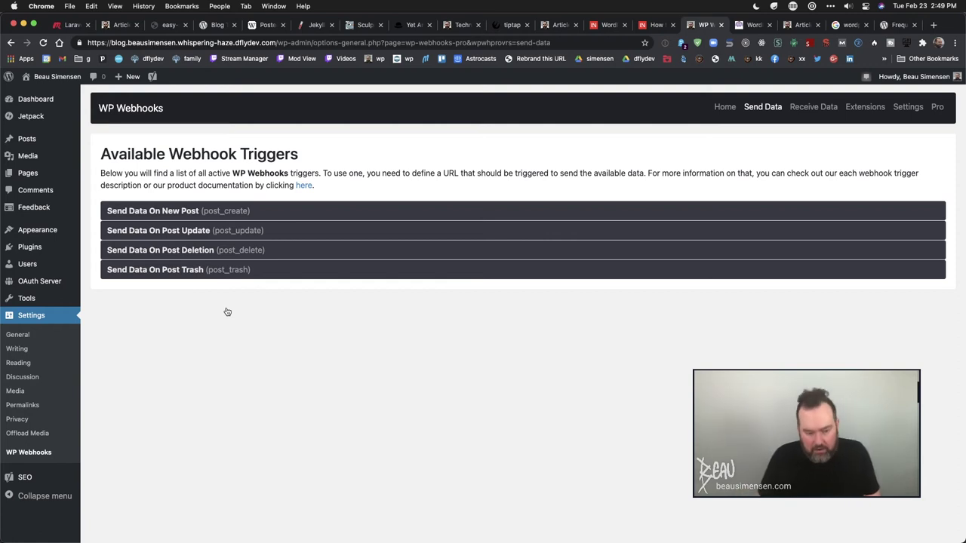
{"action": "key", "text": "alt+space"}
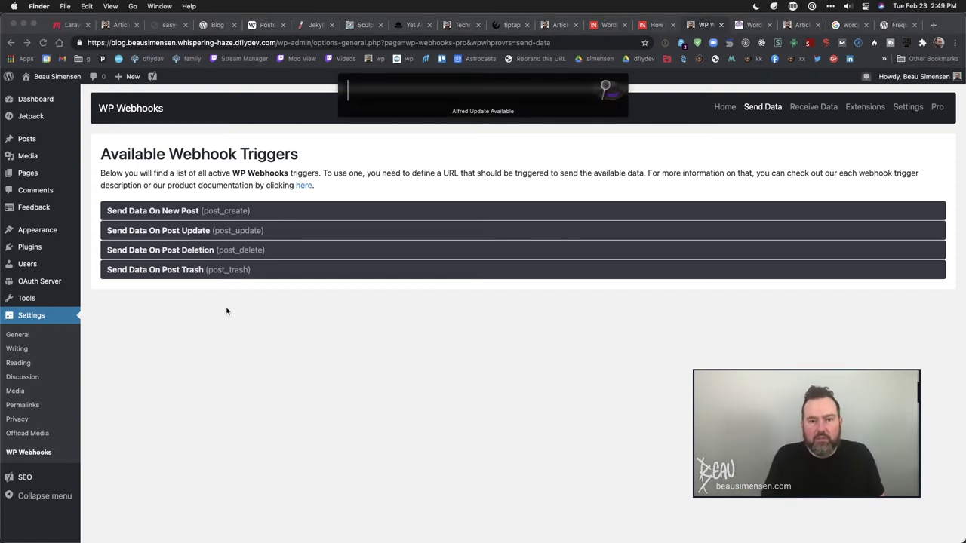
{"action": "key", "text": "Escape"}
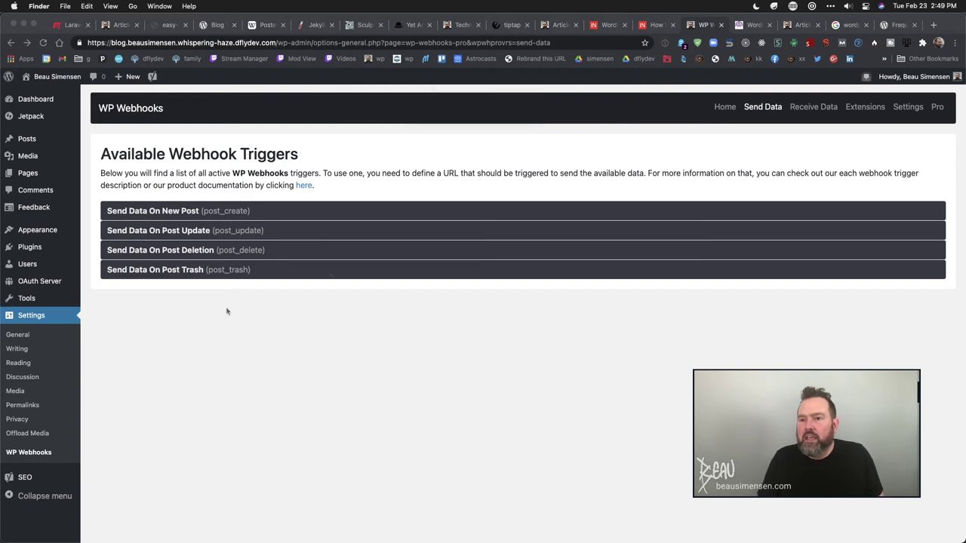
- Close the wp-oauth.com tab and go to the Laravel admin Articles tab
{"action": "left_click", "coordinate": [745, 26]}
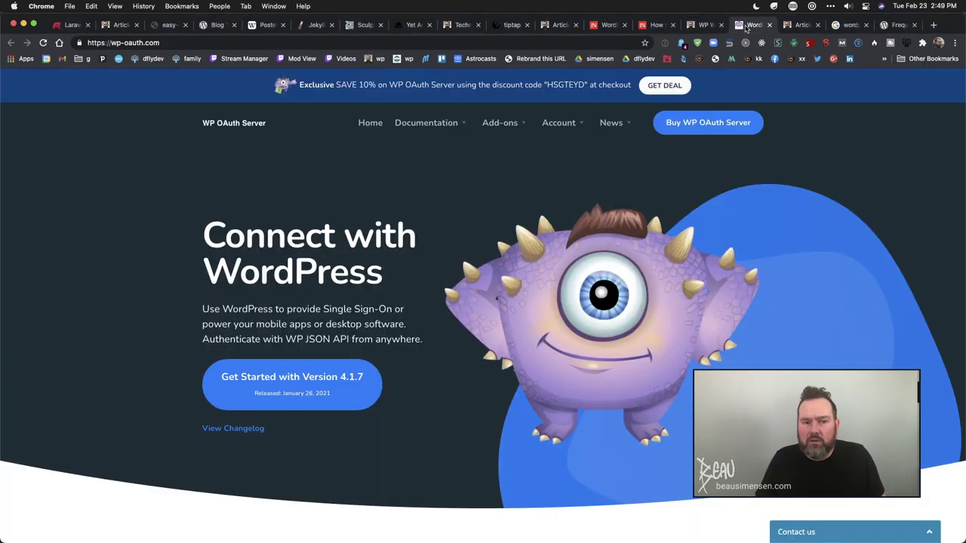
{"action": "key", "text": "super+w"}
{"action": "left_click", "coordinate": [791, 25]}
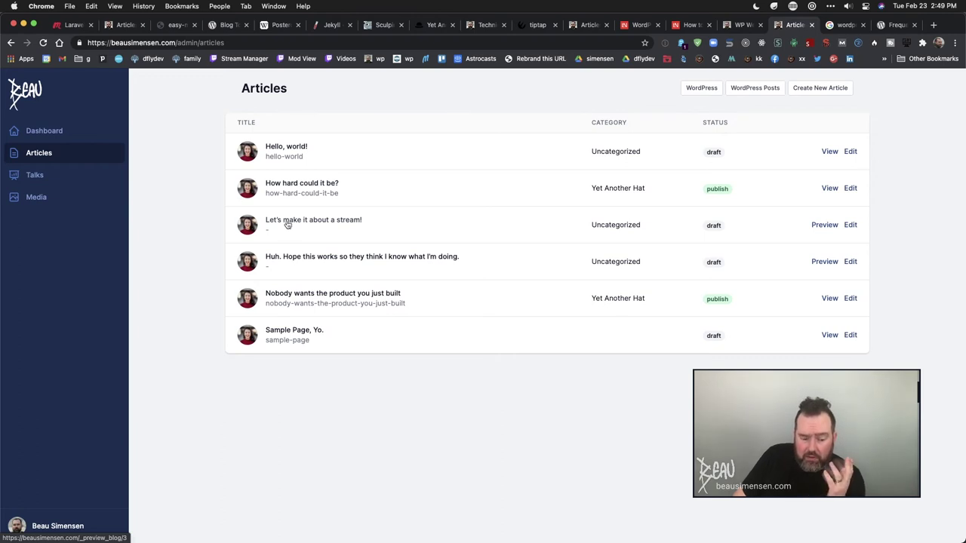
- Preview the draft "Let's make it about a stream!" in a new tab and scroll it
{"action": "right_click", "coordinate": [287, 224]}
{"action": "left_click", "coordinate": [309, 227]}
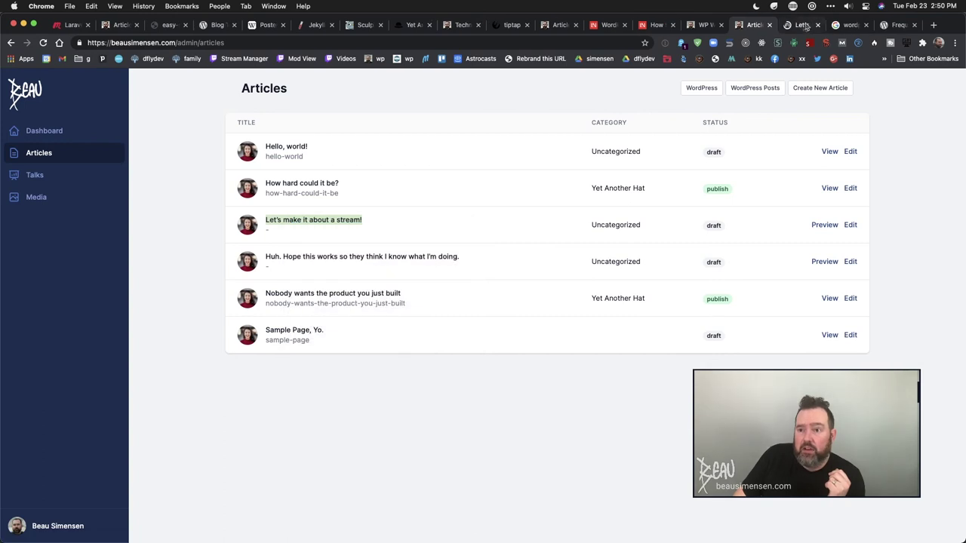
{"action": "left_click", "coordinate": [810, 24]}
{"action": "scroll", "coordinate": [595, 435], "scroll_direction": "down", "scroll_amount": 10}
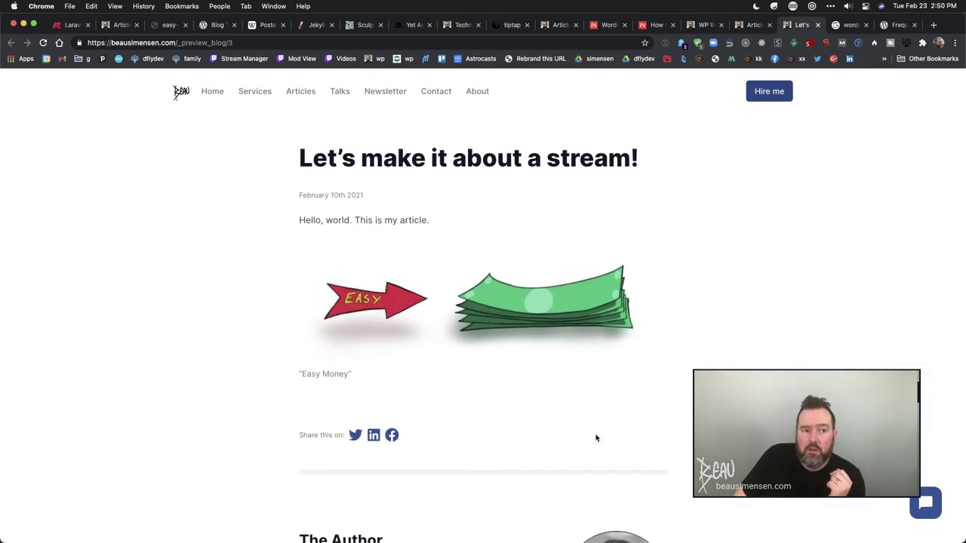
- Inspect the preview URL's _preview_blog and post-number parts, then return to admin Articles
{"action": "double_click", "coordinate": [187, 42]}
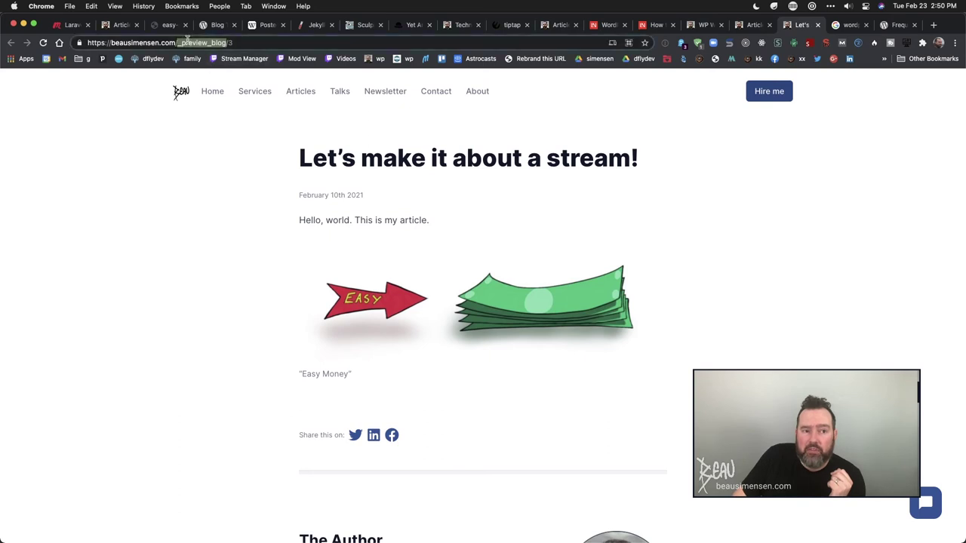
{"action": "double_click", "coordinate": [229, 43]}
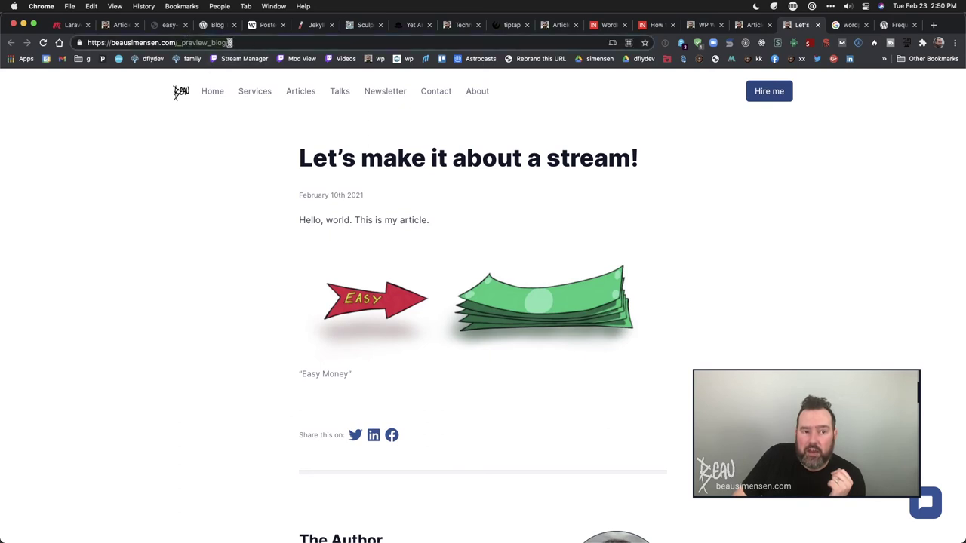
{"action": "left_click", "coordinate": [754, 25]}
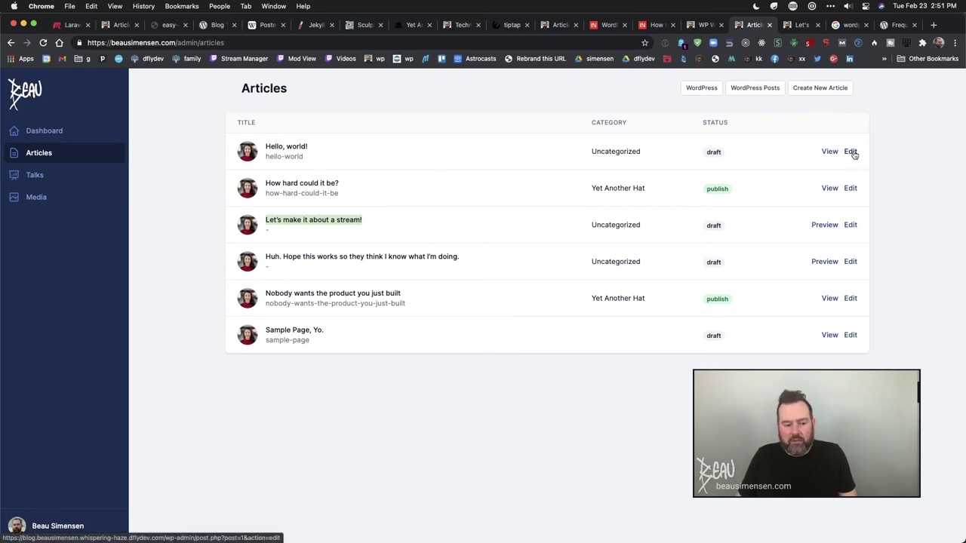
- Open the 'Sample Page, Yo.' page for editing, then start a new WordPress post
{"action": "left_click", "coordinate": [850, 335]}
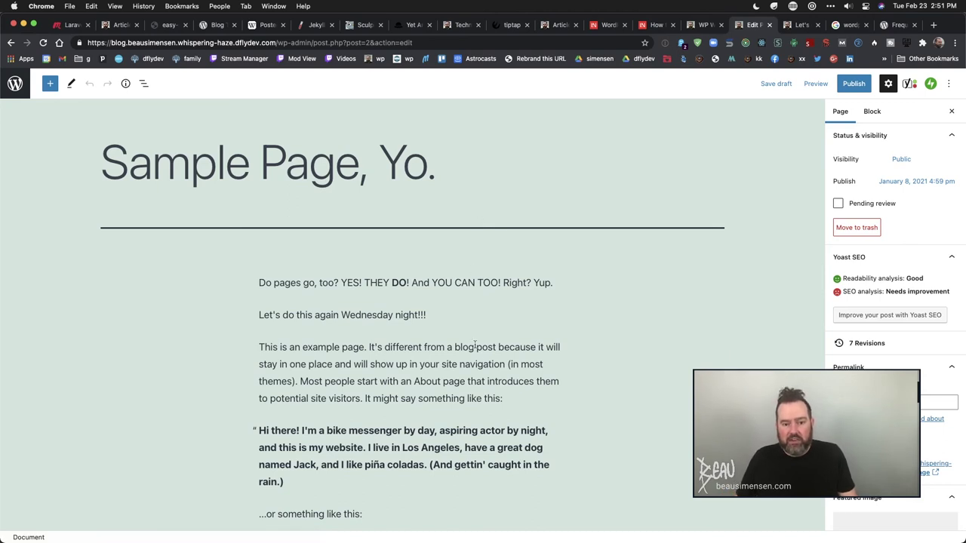
{"action": "scroll", "coordinate": [484, 377], "scroll_direction": "left", "scroll_amount": 5}
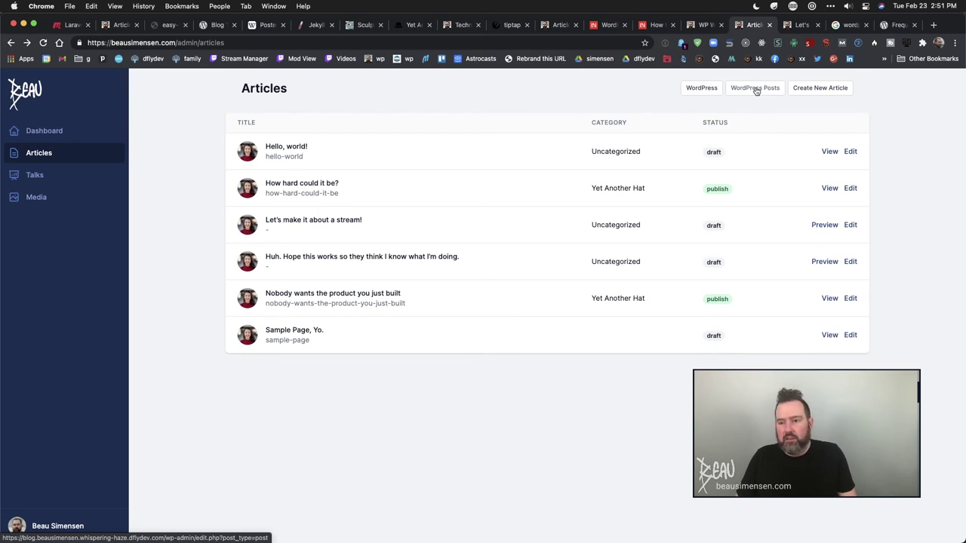
{"action": "left_click", "coordinate": [825, 89]}
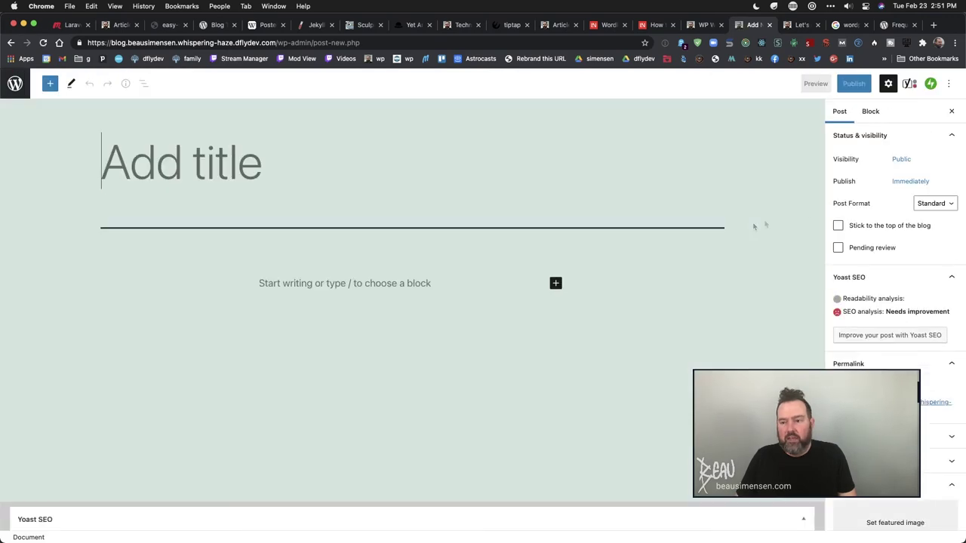
- View the WP Webhooks trigger page, then swipe back to the Articles admin list
{"action": "left_click", "coordinate": [705, 24]}
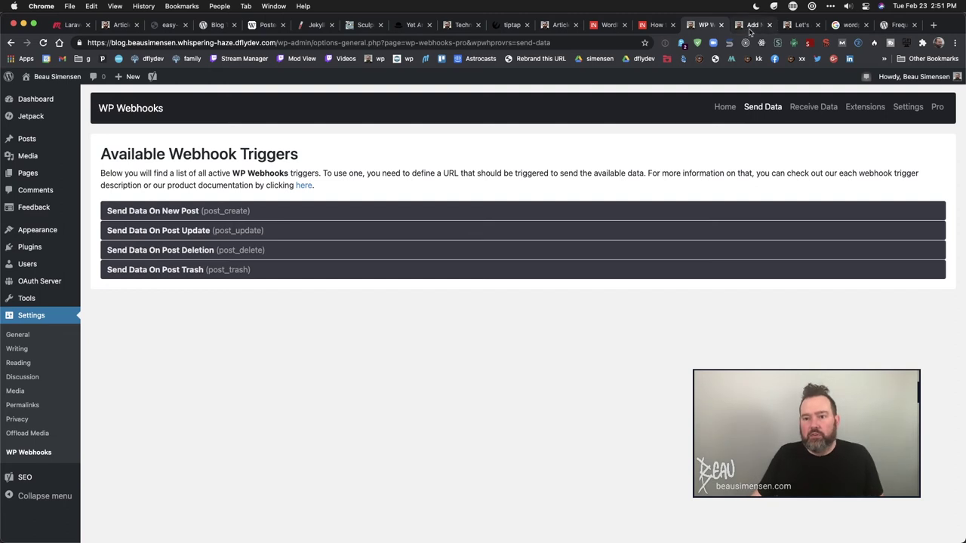
{"action": "left_click", "coordinate": [747, 29]}
{"action": "scroll", "coordinate": [490, 302], "scroll_direction": "left", "scroll_amount": 5}
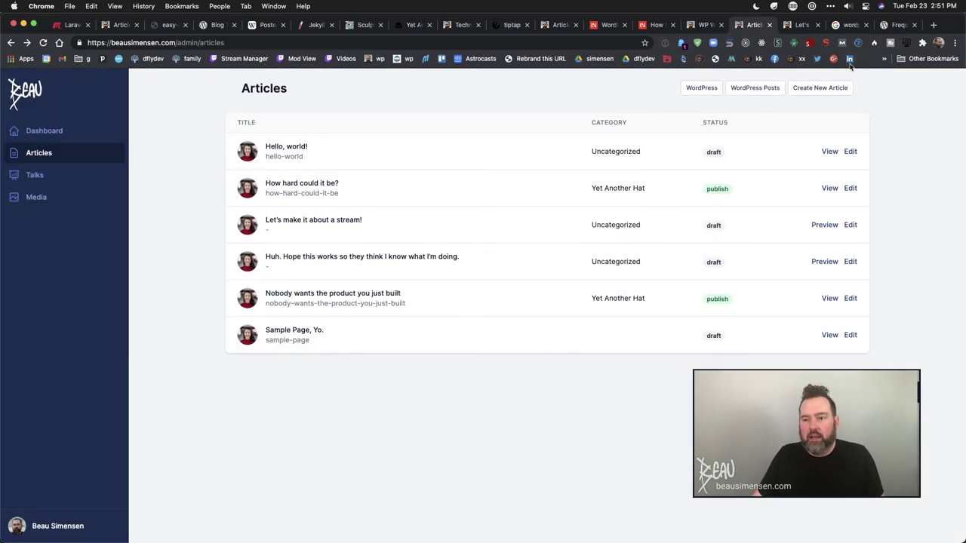
- Close the headless WordPress search tab and launch PhpStorm through Alfred with 'php'
{"action": "left_click", "coordinate": [845, 24]}
{"action": "left_click", "coordinate": [865, 24]}
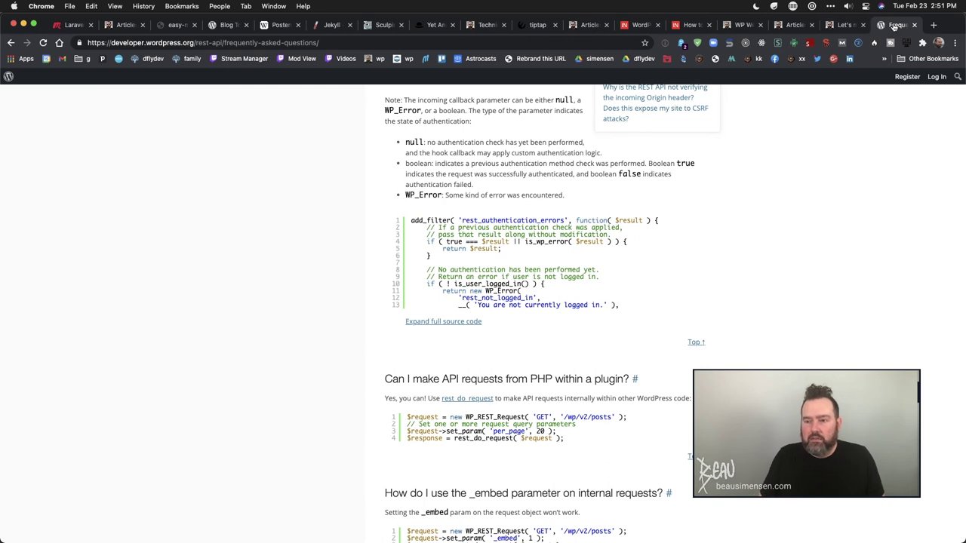
{"action": "key", "text": "alt+space"}
{"action": "type", "text": "php"}
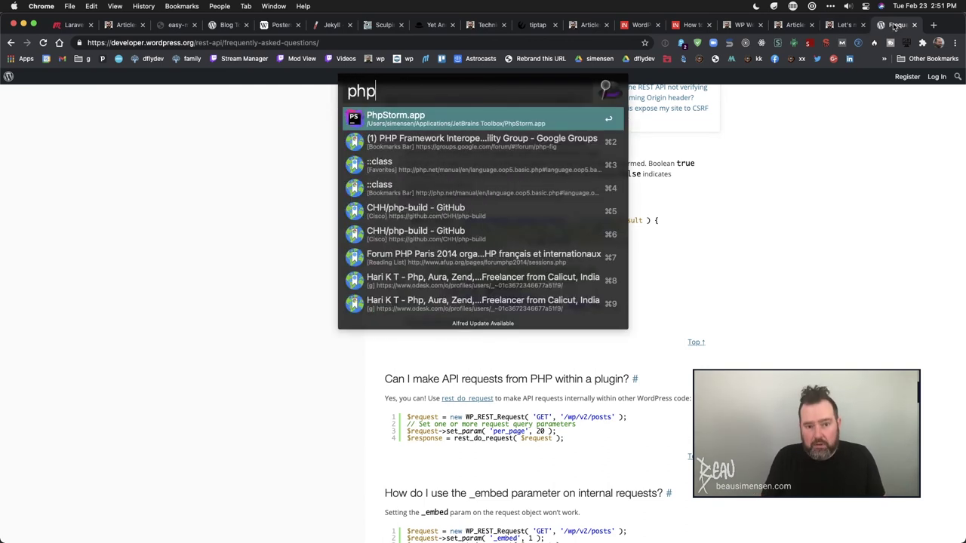
{"action": "key", "text": "Return"}
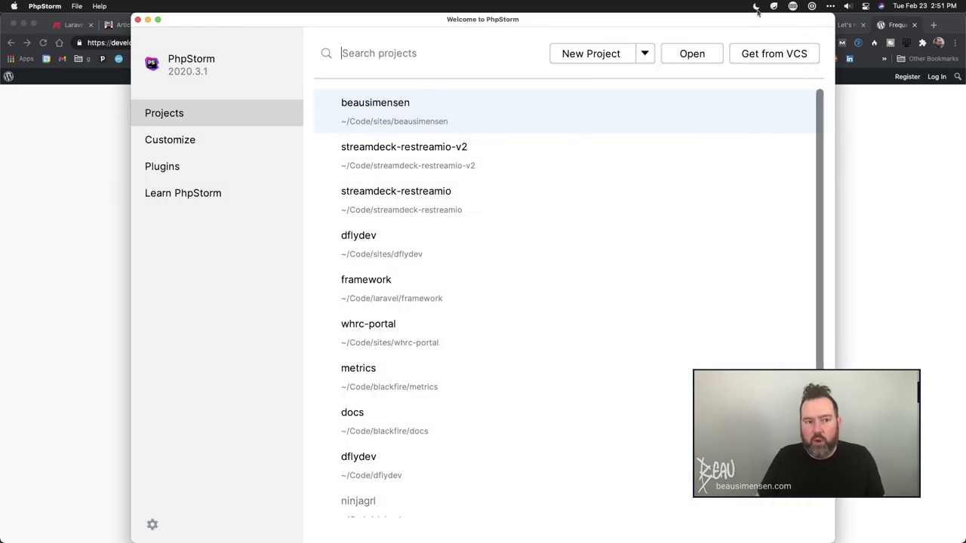
- Open the beausimensen project from the Welcome screen and scroll the tree to Http, Jobs and Models
{"action": "left_click", "coordinate": [401, 119]}
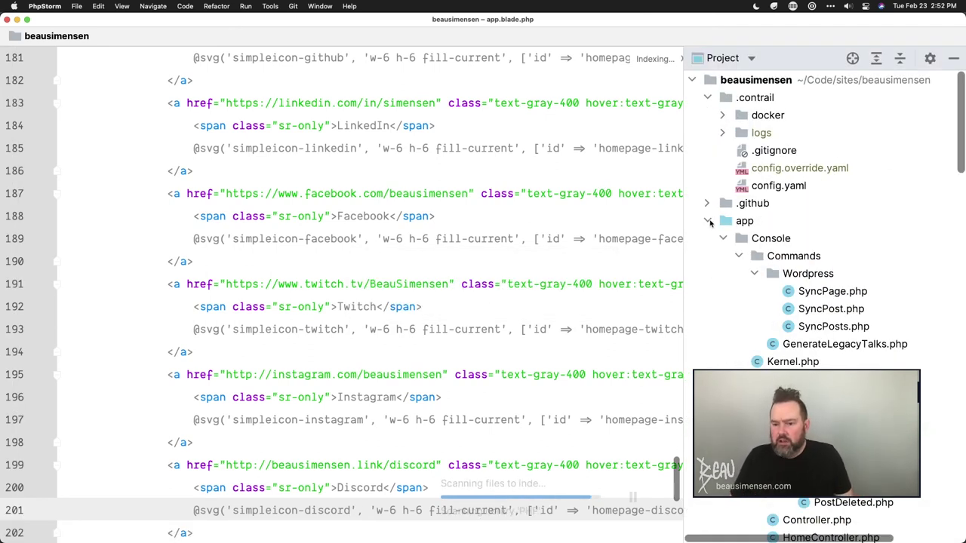
{"action": "scroll", "coordinate": [740, 339], "scroll_direction": "down", "scroll_amount": 10}
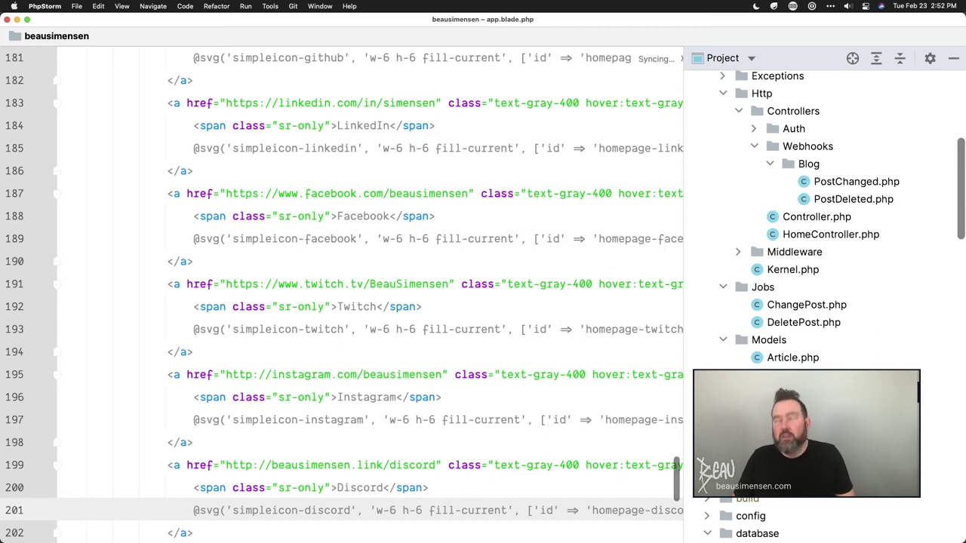
- Open app/Models/WordpressPost.php and read its casts, author, postTags, categories and url methods
{"action": "double_click", "coordinate": [799, 410]}
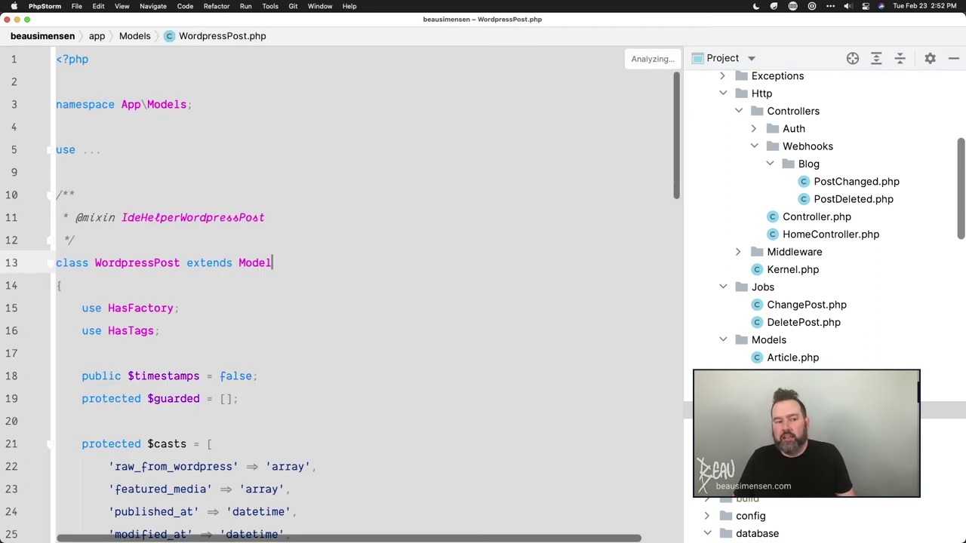
{"action": "scroll", "coordinate": [263, 344], "scroll_direction": "down", "scroll_amount": 2}
{"action": "scroll", "coordinate": [263, 344], "scroll_direction": "down", "scroll_amount": 2}
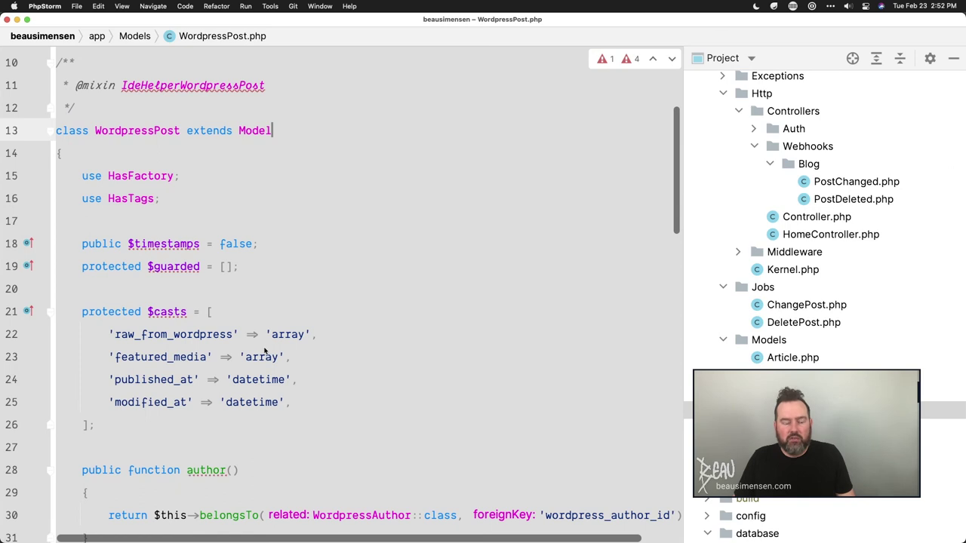
{"action": "scroll", "coordinate": [264, 350], "scroll_direction": "up", "scroll_amount": 1}
{"action": "scroll", "coordinate": [264, 351], "scroll_direction": "down", "scroll_amount": 5}
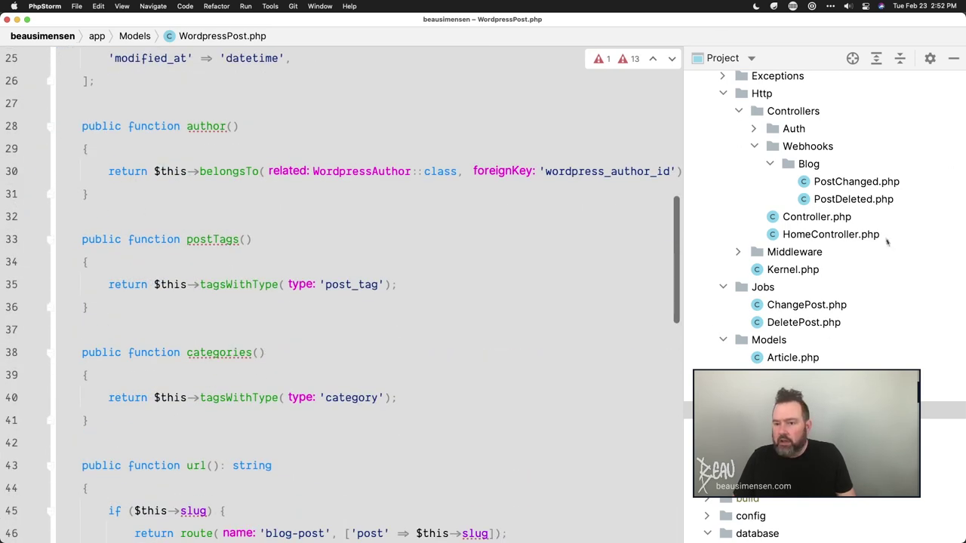
{"action": "scroll", "coordinate": [886, 242], "scroll_direction": "up", "scroll_amount": 8}
{"action": "scroll", "coordinate": [885, 239], "scroll_direction": "down", "scroll_amount": 10}
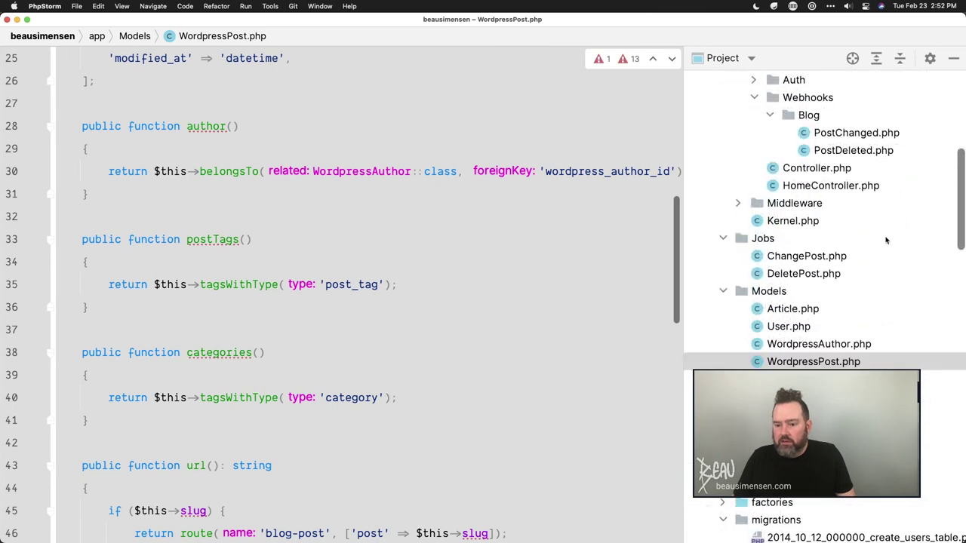
{"action": "scroll", "coordinate": [887, 240], "scroll_direction": "down", "scroll_amount": 3}
{"action": "scroll", "coordinate": [886, 240], "scroll_direction": "down", "scroll_amount": 4}
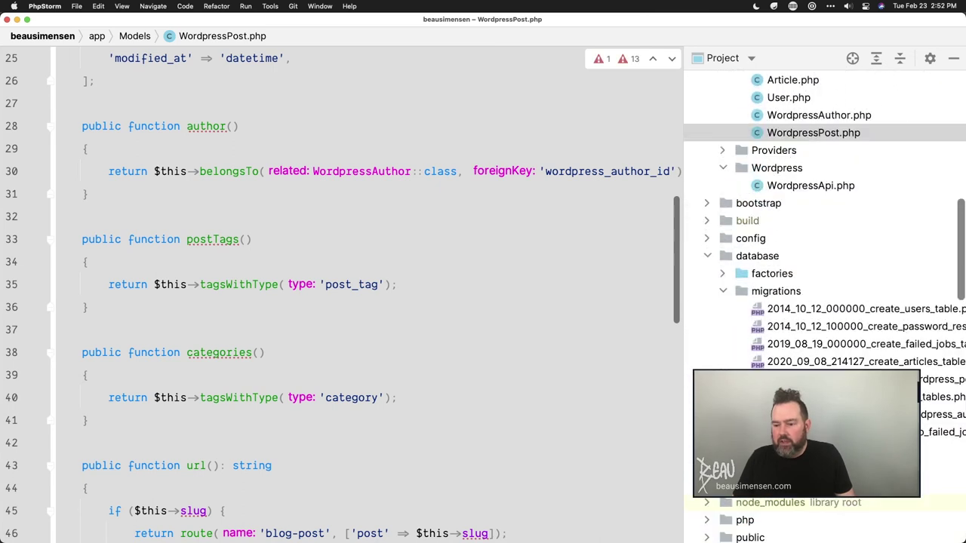
{"action": "scroll", "coordinate": [826, 302], "scroll_direction": "right", "scroll_amount": 3}
- Open the create_wordpress_posts_table migration and review its wordpress_posts columns and nullable calls
{"action": "double_click", "coordinate": [936, 378]}
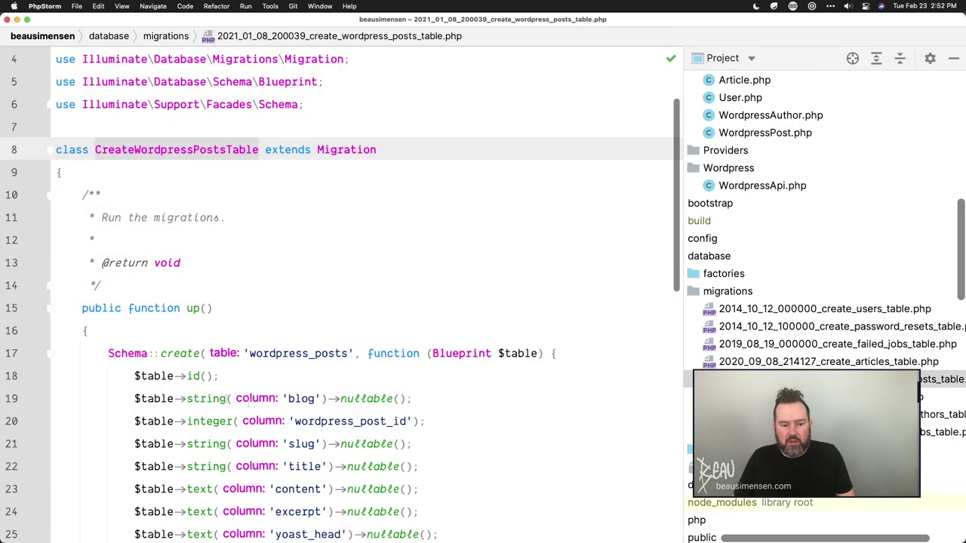
{"action": "left_click_drag", "start_coordinate": [132, 398], "coordinate": [412, 397]}
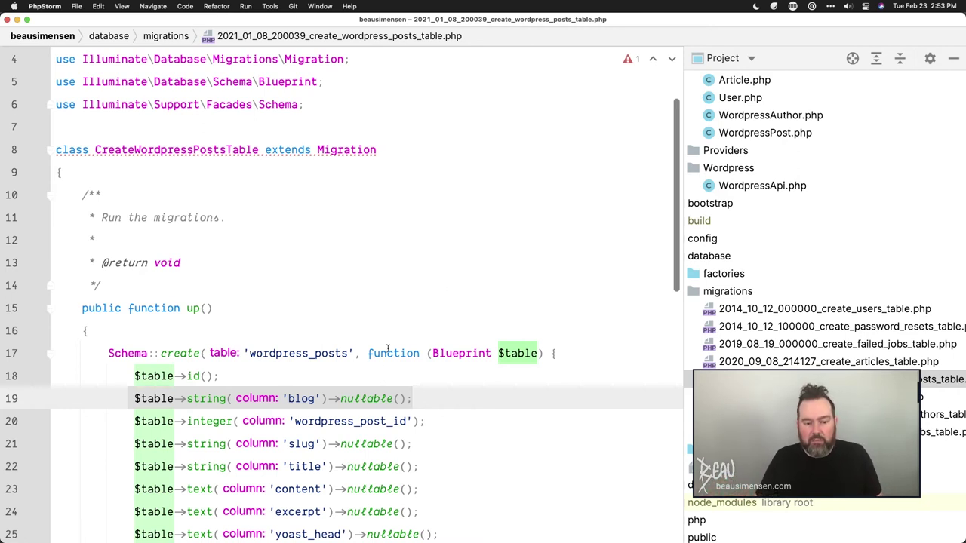
{"action": "scroll", "coordinate": [388, 347], "scroll_direction": "down", "scroll_amount": 2}
{"action": "left_click", "coordinate": [363, 350]}
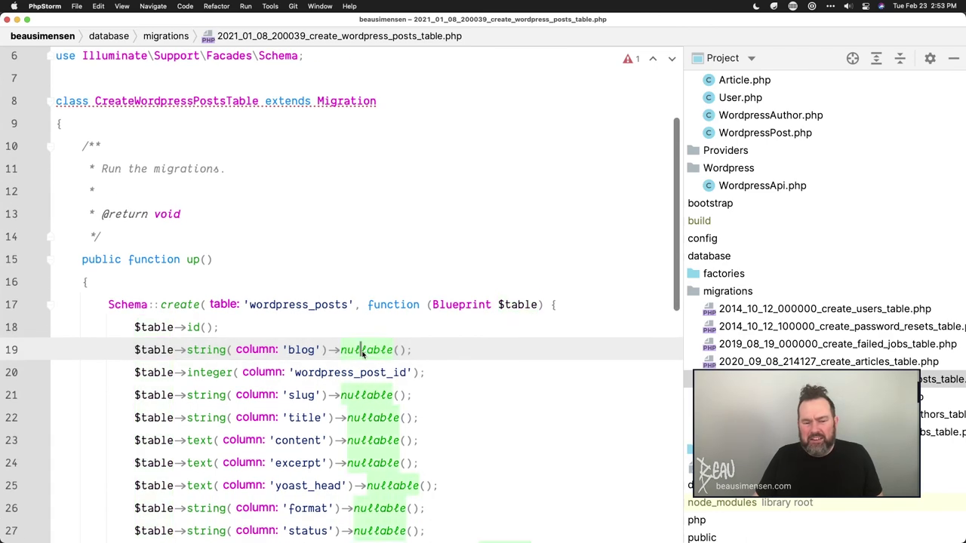
{"action": "scroll", "coordinate": [363, 352], "scroll_direction": "down", "scroll_amount": 5}
{"action": "scroll", "coordinate": [434, 202], "scroll_direction": "up", "scroll_amount": 3}
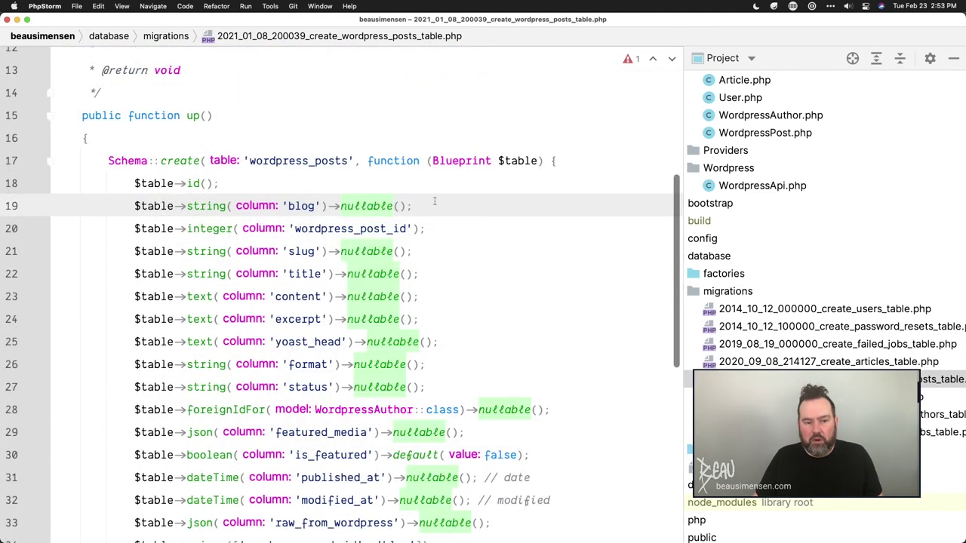
{"action": "scroll", "coordinate": [868, 178], "scroll_direction": "up", "scroll_amount": 10}
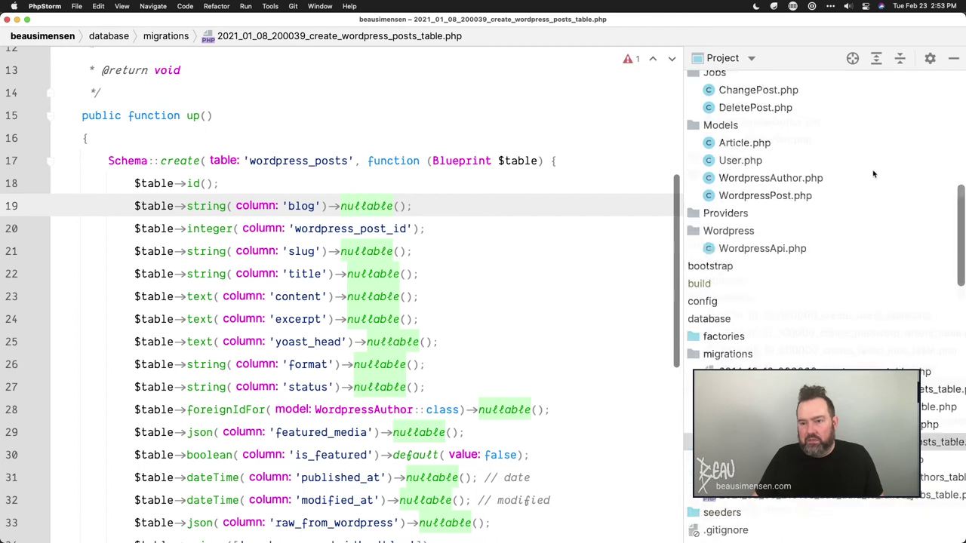
- Expand the config folder in the Project tree
{"action": "scroll", "coordinate": [796, 194], "scroll_direction": "left", "scroll_amount": 3}
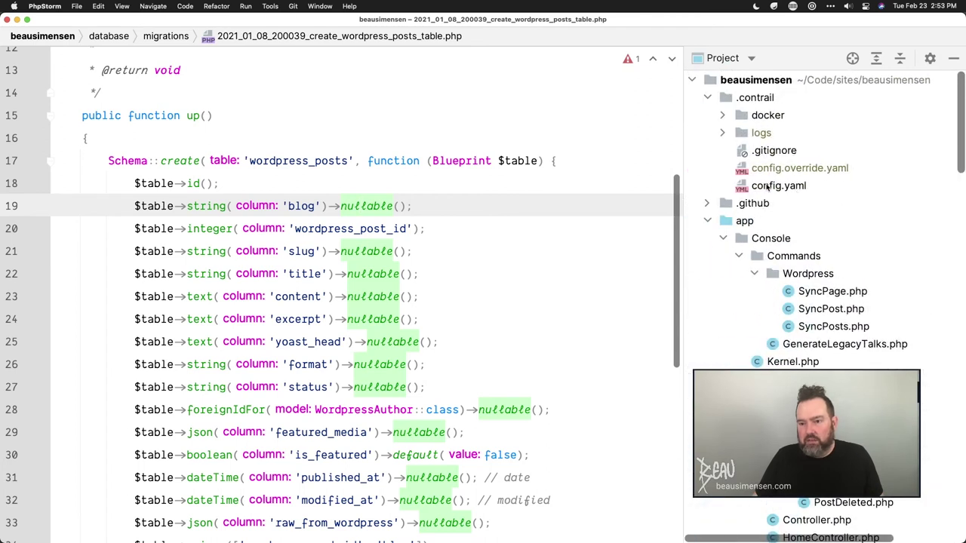
{"action": "scroll", "coordinate": [766, 275], "scroll_direction": "down", "scroll_amount": 10}
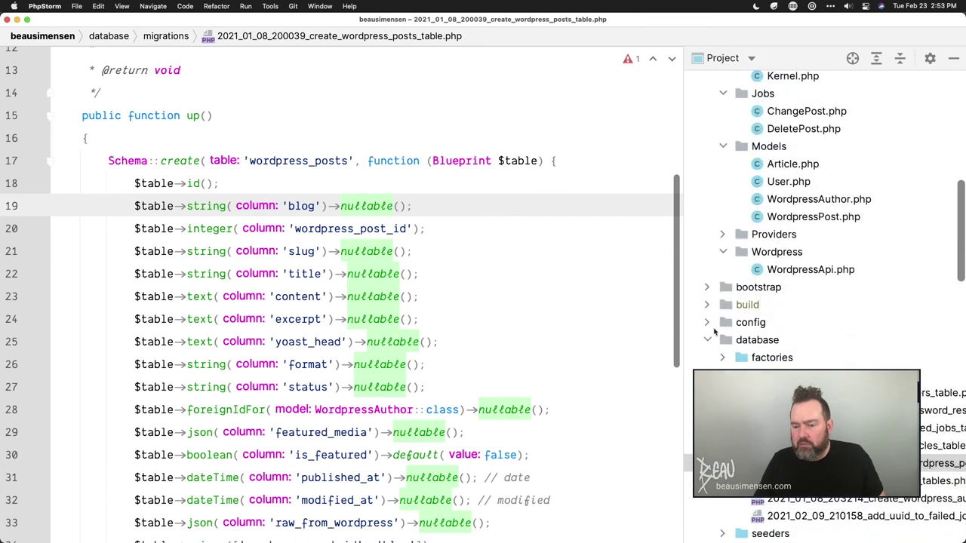
{"action": "left_click", "coordinate": [708, 323]}
{"action": "scroll", "coordinate": [754, 355], "scroll_direction": "down", "scroll_amount": 6}
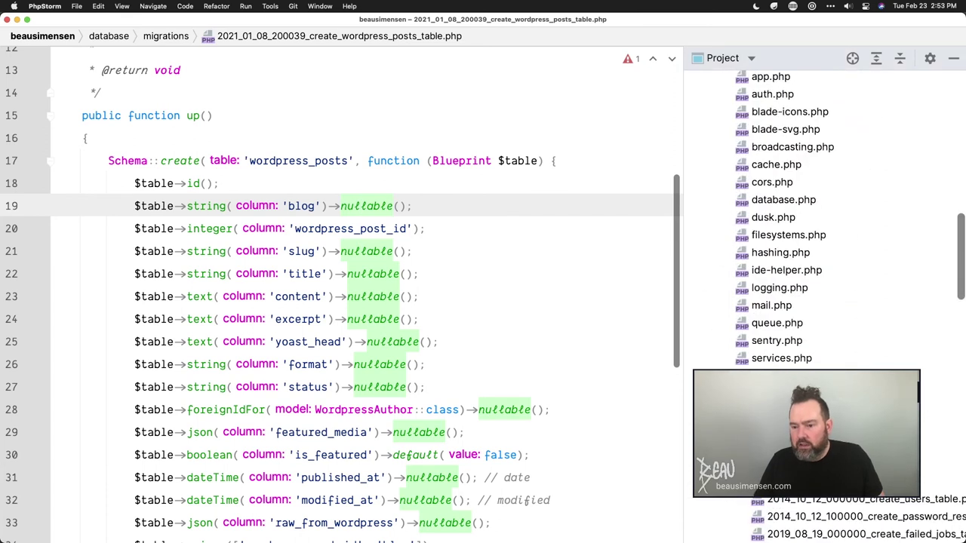
- Open config/wordpress.php and select its url, client id and secret settings
{"action": "double_click", "coordinate": [785, 428]}
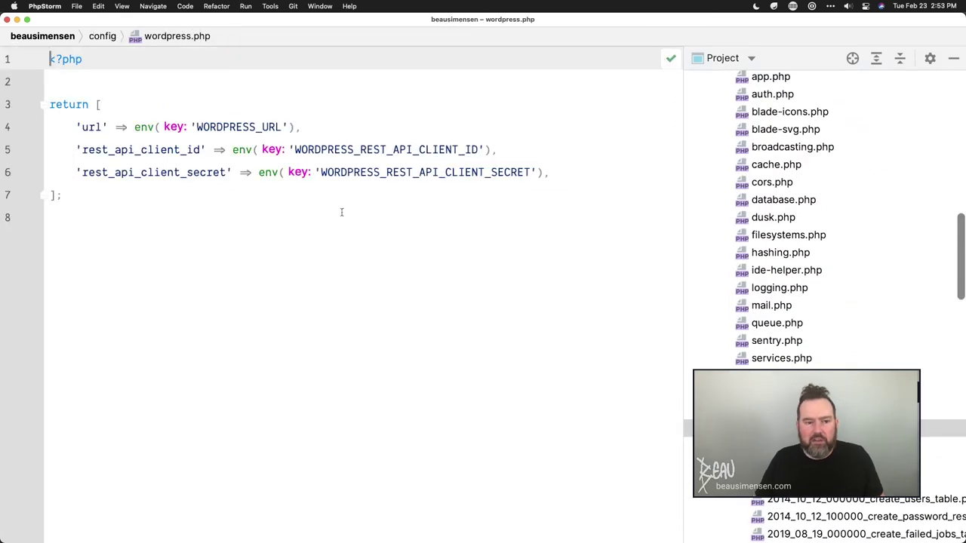
{"action": "left_click", "coordinate": [87, 127]}
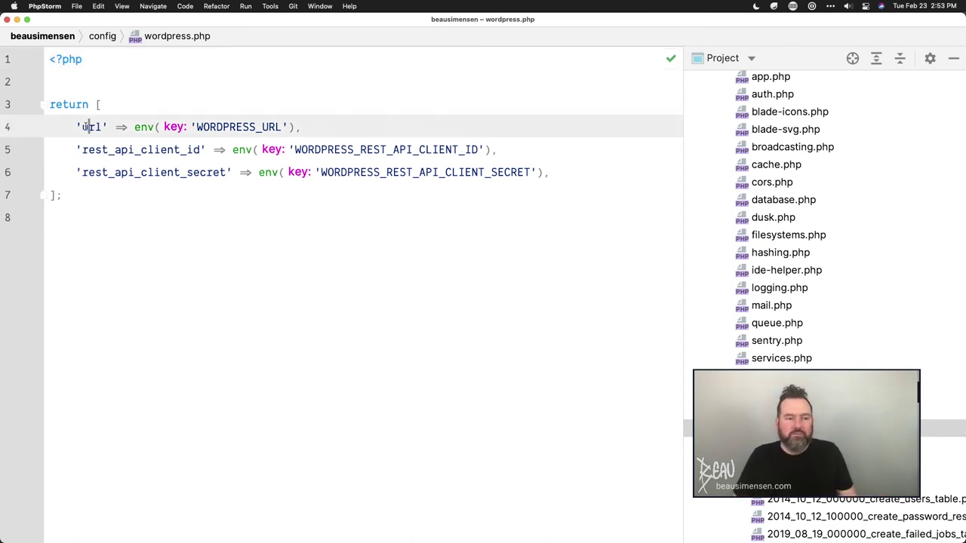
{"action": "left_click_drag", "start_coordinate": [77, 127], "coordinate": [580, 177]}
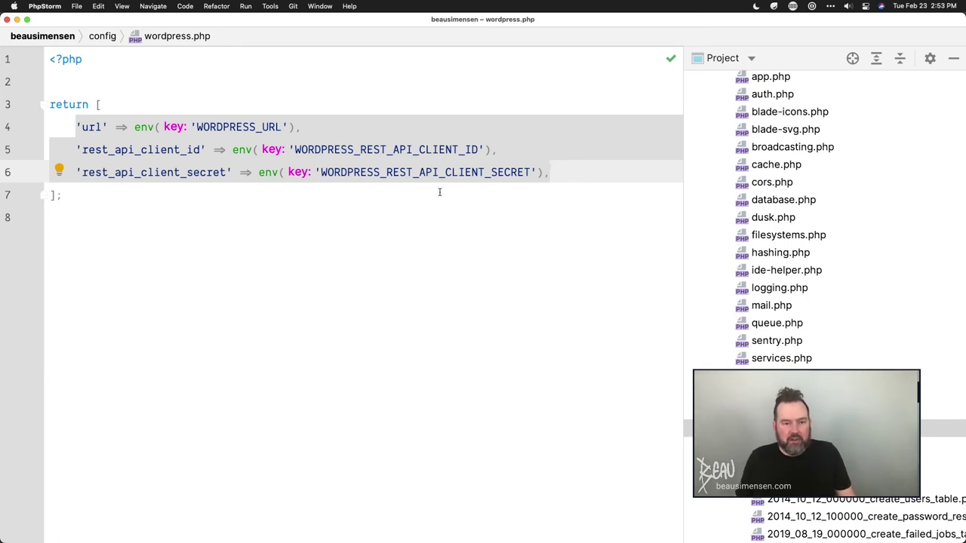
- Open routes/web.php from the recent files list with 'web' to view the blog webhook routes
{"action": "left_click", "coordinate": [76, 5]}
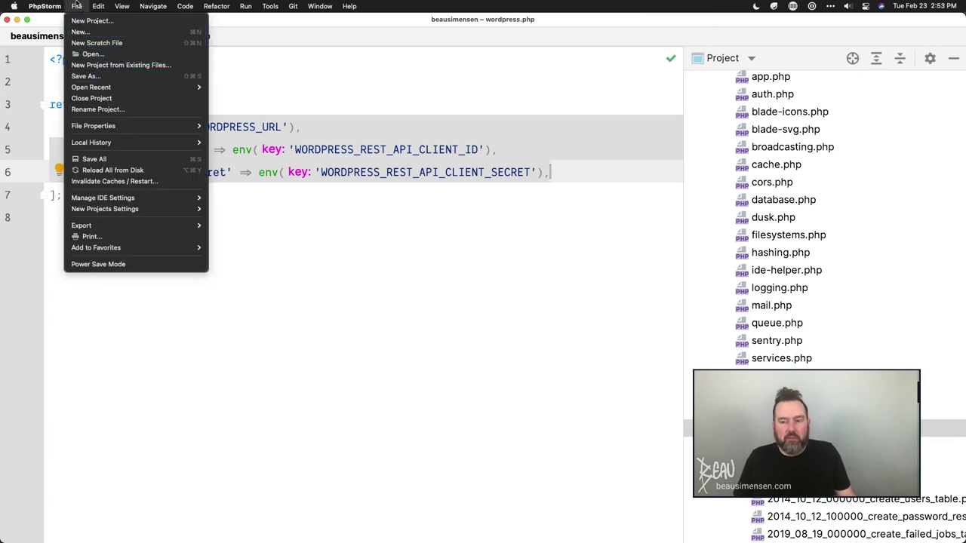
{"action": "left_click", "coordinate": [76, 5]}
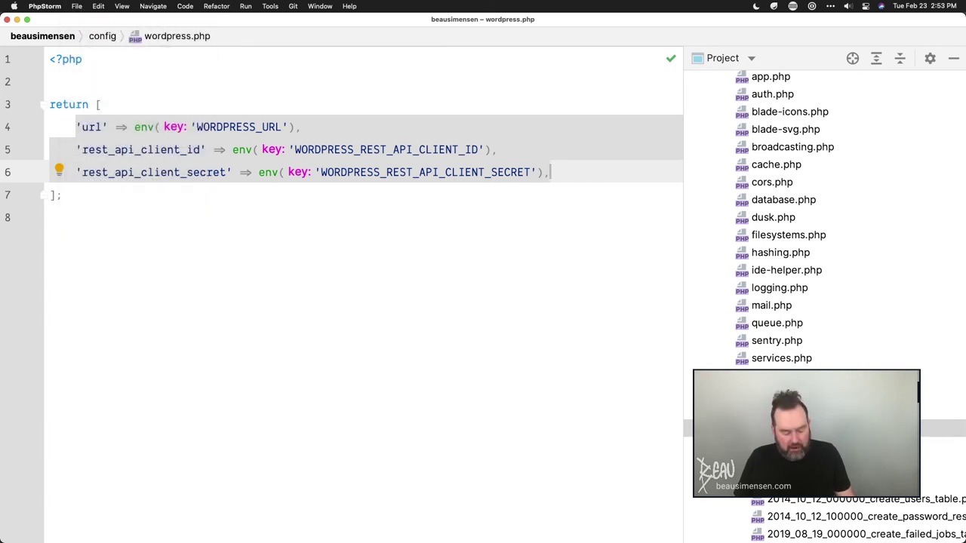
{"action": "key", "text": "super+e"}
{"action": "type", "text": "web"}
{"action": "key", "text": "Return"}
{"action": "scroll", "coordinate": [364, 480], "scroll_direction": "down", "scroll_amount": 5}
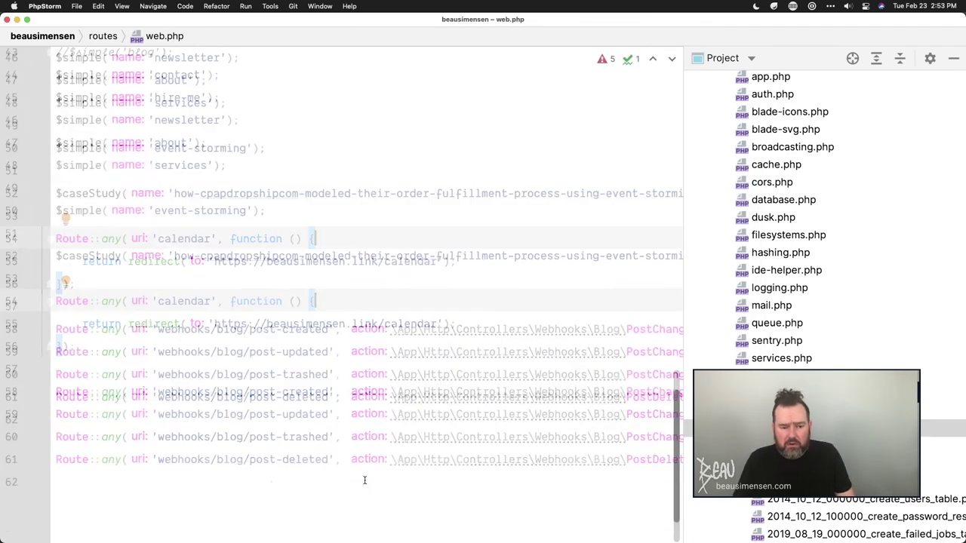
- Find and open the RouteServiceProvider class and scroll through its route definitions
{"action": "key", "text": "shift"}
{"action": "key", "text": "shift"}
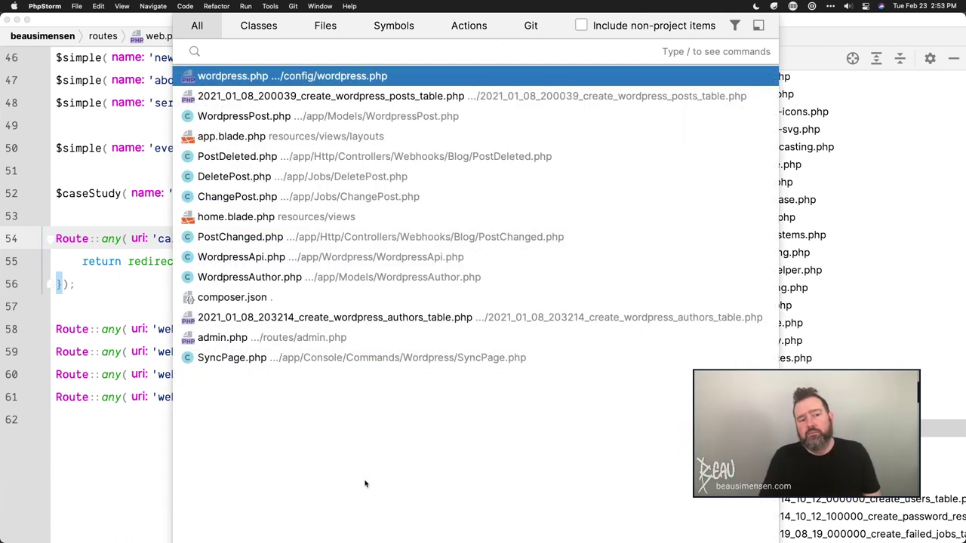
{"action": "type", "text": "Route"}
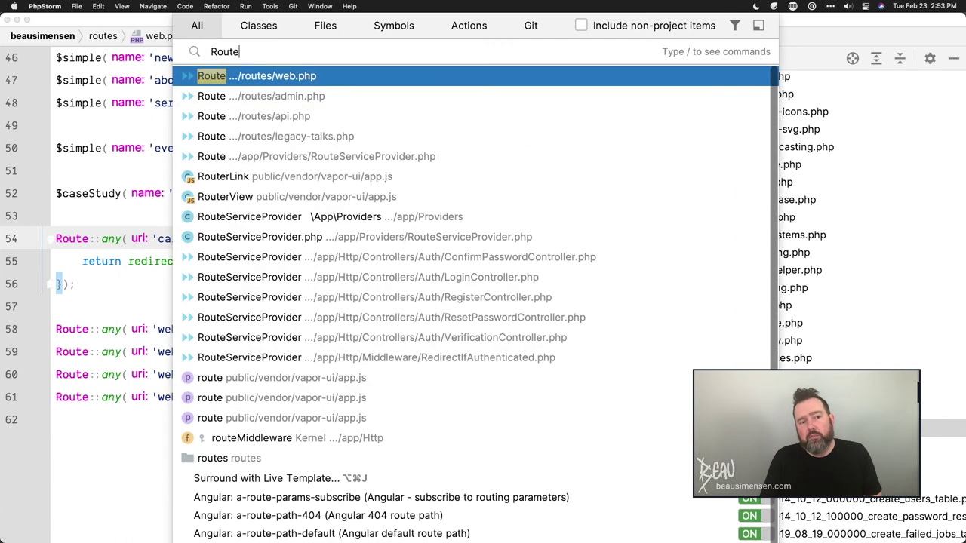
{"action": "type", "text": "Sper"}
{"action": "key", "text": "BackSpace"}
{"action": "key", "text": "BackSpace"}
{"action": "type", "text": "er"}
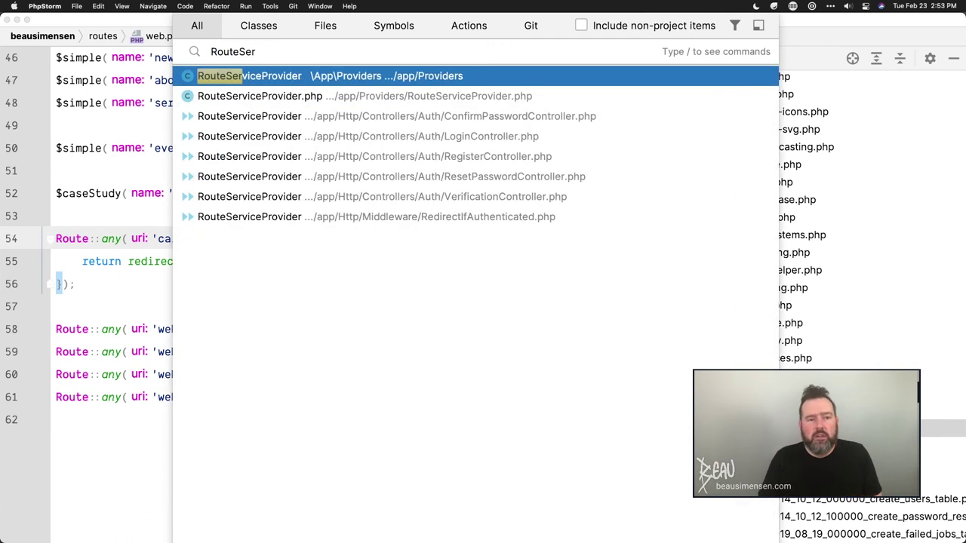
{"action": "key", "text": "Return"}
{"action": "scroll", "coordinate": [328, 352], "scroll_direction": "down", "scroll_amount": 20}
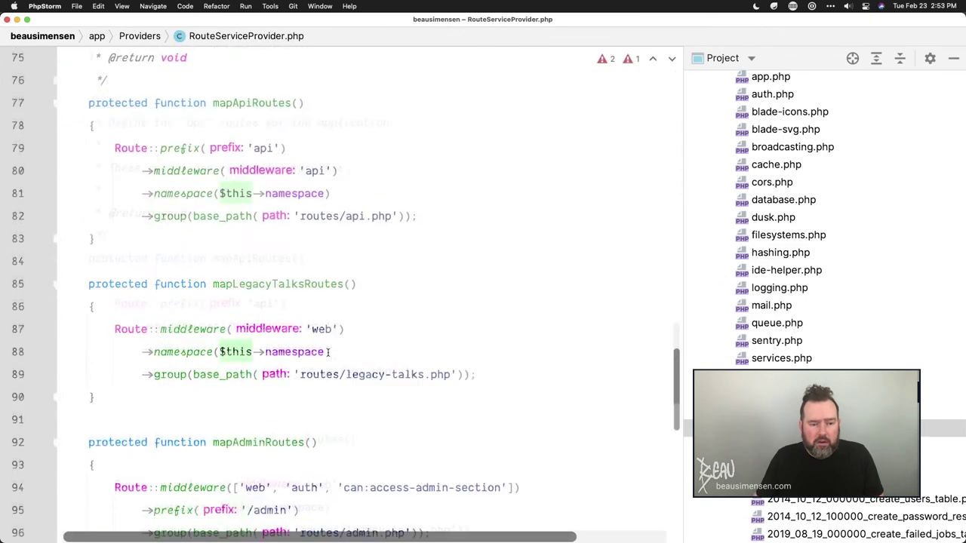
{"action": "scroll", "coordinate": [327, 352], "scroll_direction": "up", "scroll_amount": 3}
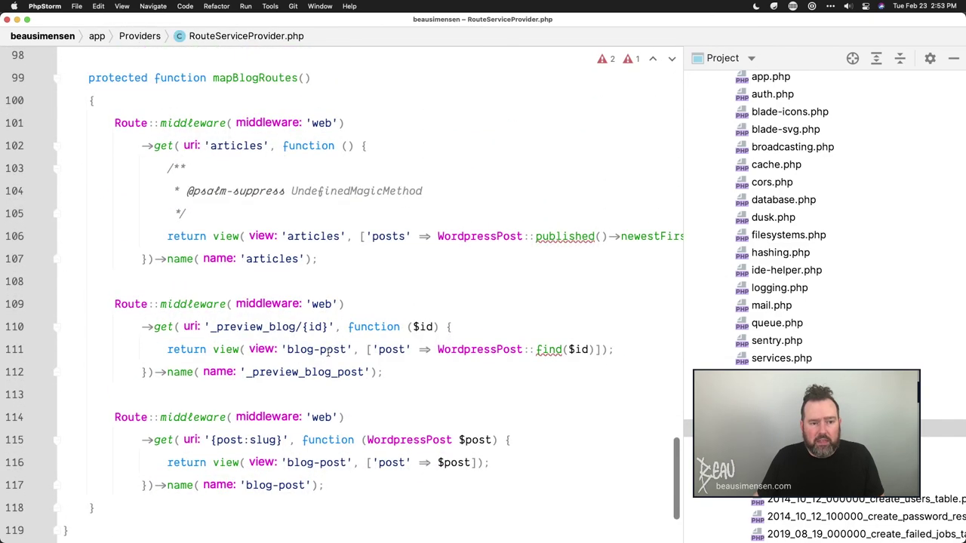
{"action": "scroll", "coordinate": [327, 353], "scroll_direction": "down", "scroll_amount": 1}
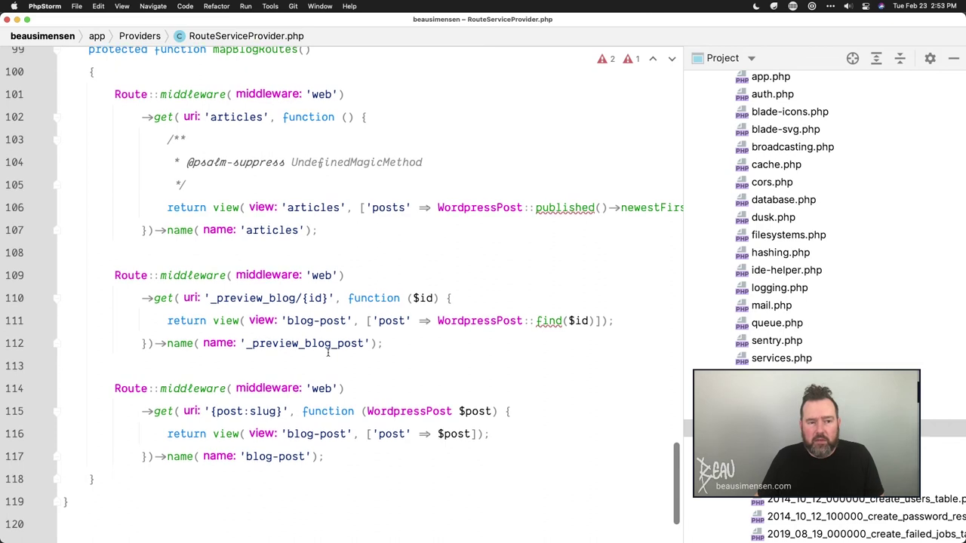
{"action": "scroll", "coordinate": [327, 352], "scroll_direction": "up", "scroll_amount": 1}
- Hide the Project tool window and examine the articles route URI, leaving it unchanged
{"action": "key", "text": "super+1"}
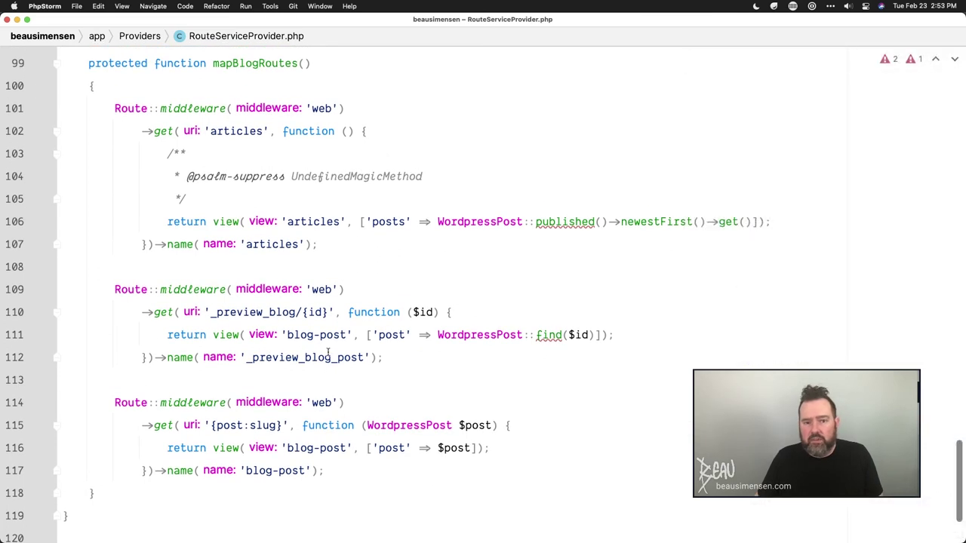
{"action": "scroll", "coordinate": [441, 273], "scroll_direction": "up", "scroll_amount": 1}
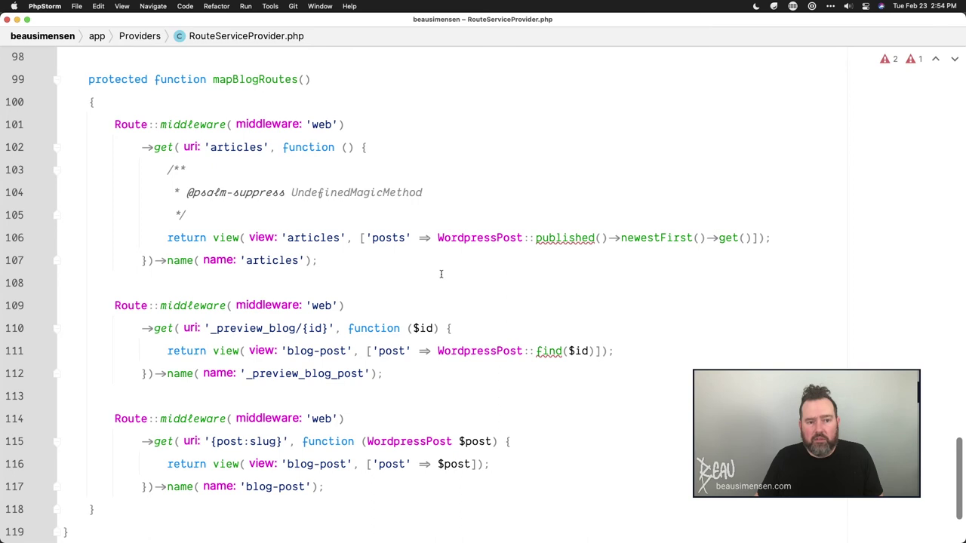
{"action": "left_click", "coordinate": [229, 147]}
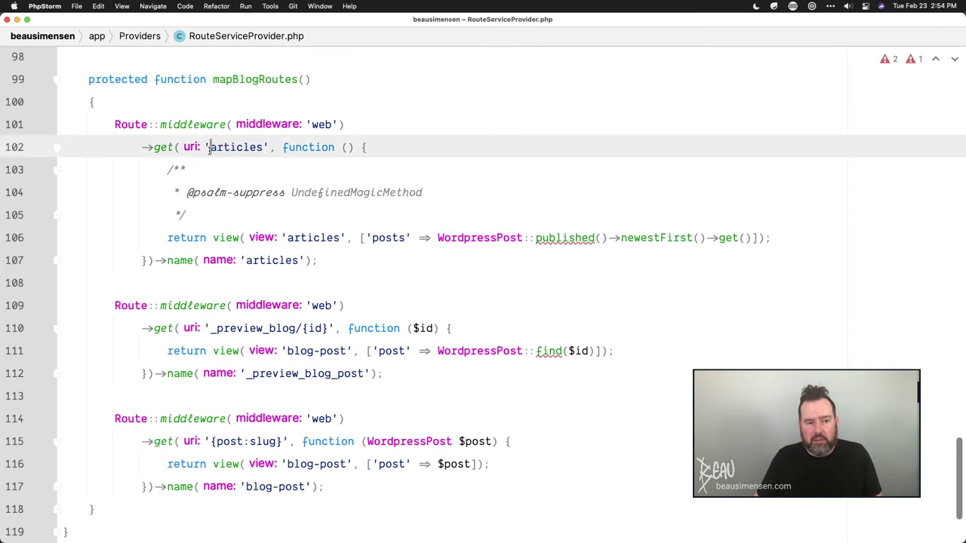
{"action": "left_click", "coordinate": [209, 147]}
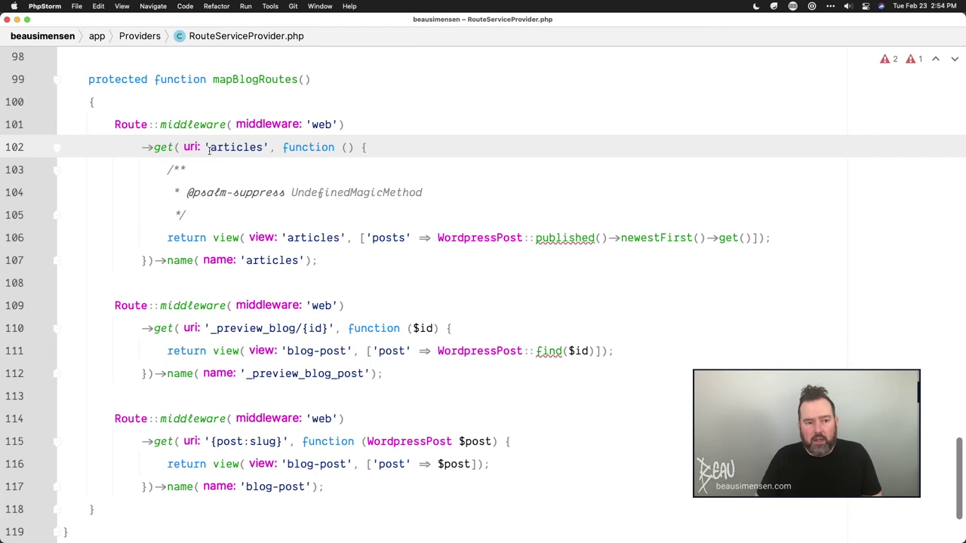
{"action": "type", "text": "/"}
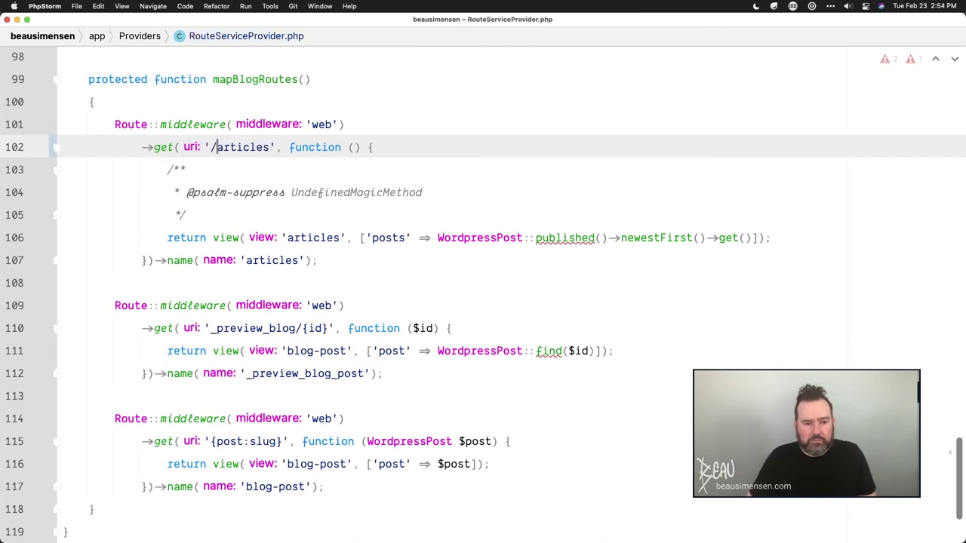
{"action": "key", "text": "BackSpace"}
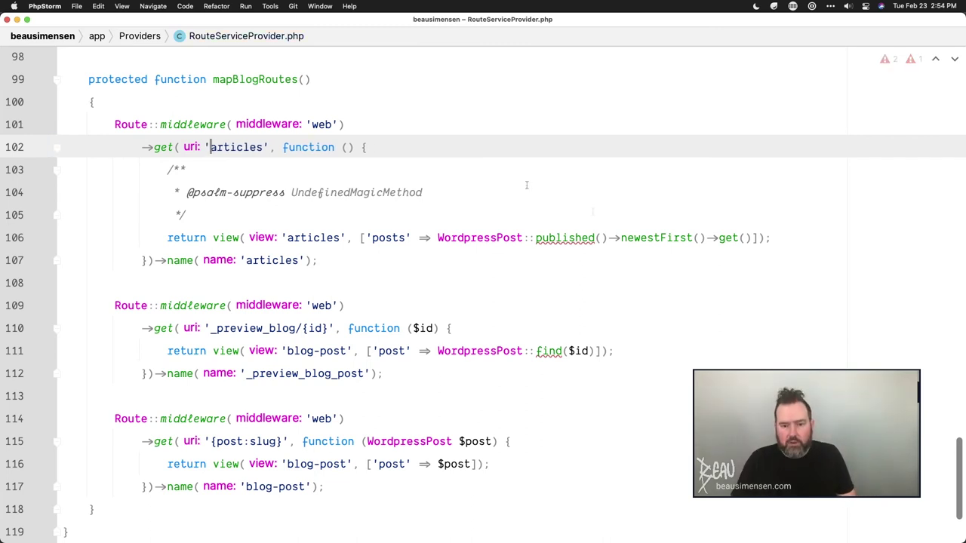
- Select the WordpressPost published and newestFirst calls in the blog index route
{"action": "double_click", "coordinate": [460, 237]}
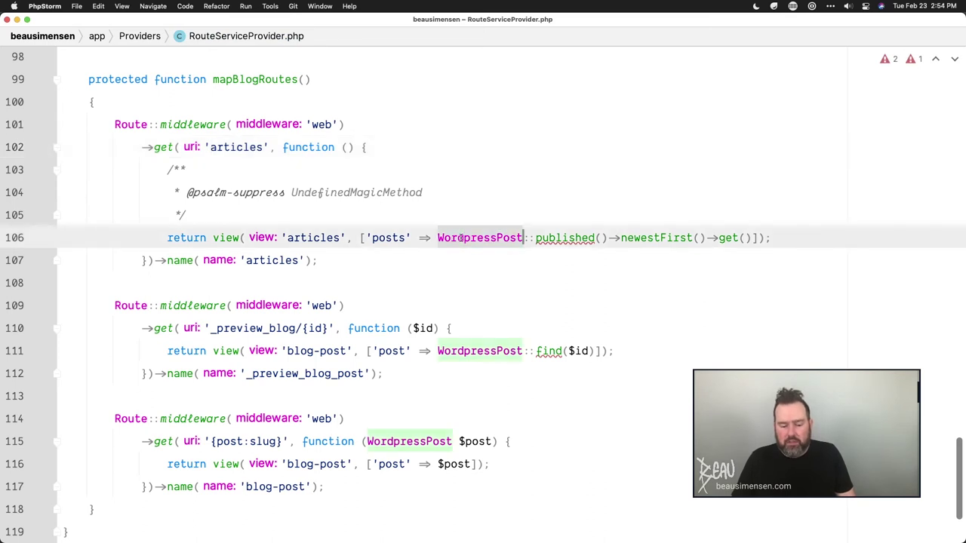
{"action": "double_click", "coordinate": [566, 238]}
{"action": "left_click_drag", "start_coordinate": [620, 238], "coordinate": [693, 239]}
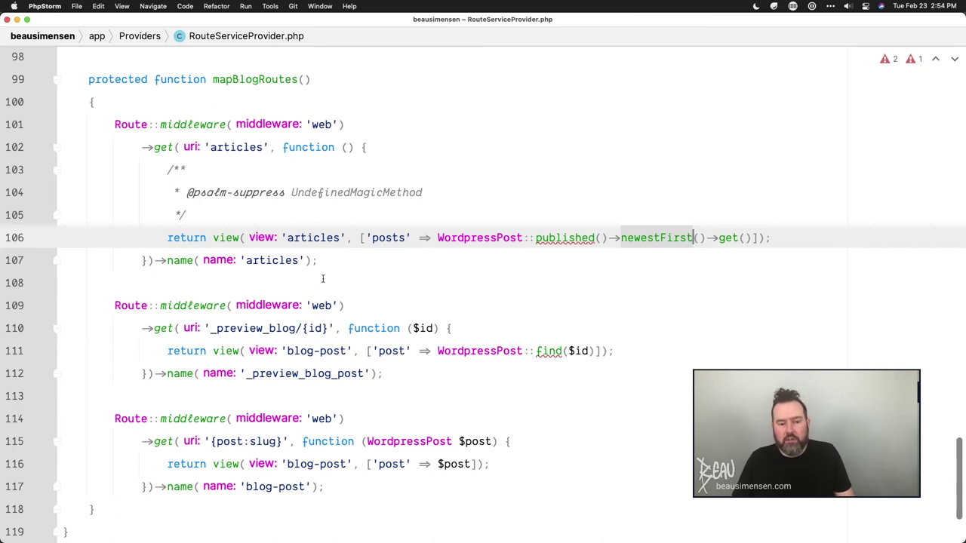
{"action": "scroll", "coordinate": [322, 279], "scroll_direction": "down", "scroll_amount": 5}
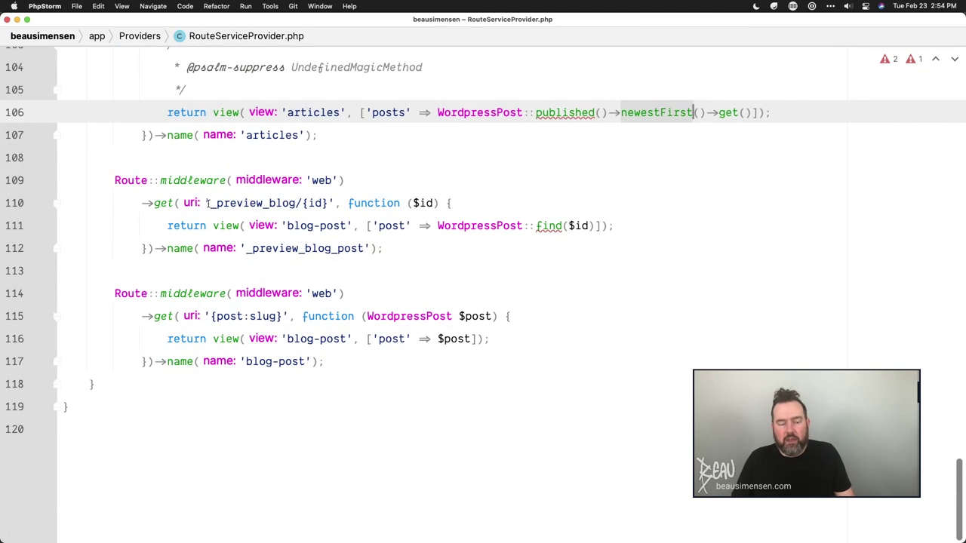
- Inspect the preview route's blog-post view and select its '_preview_blog/' URI prefix
{"action": "left_click_drag", "start_coordinate": [206, 203], "coordinate": [322, 207]}
{"action": "left_click", "coordinate": [320, 204]}
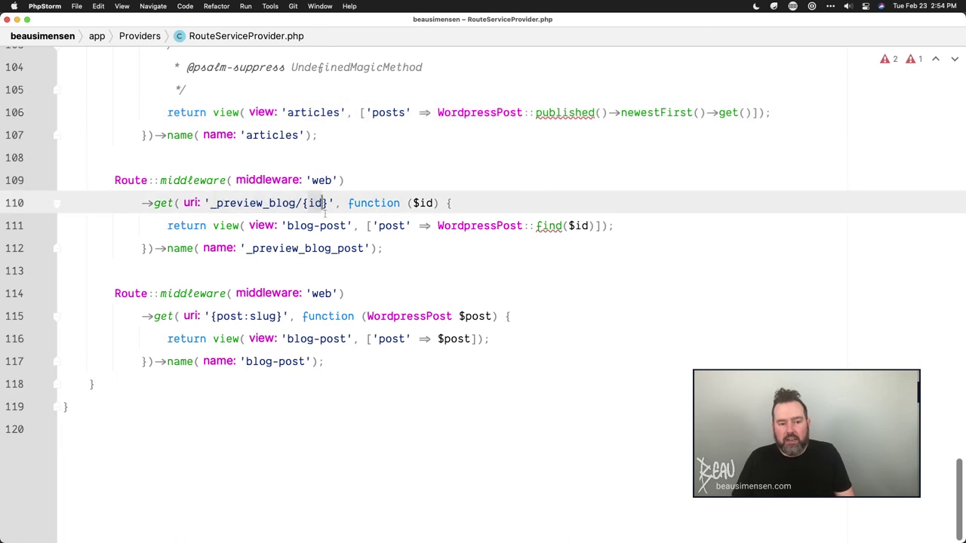
{"action": "left_click", "coordinate": [287, 225]}
{"action": "left_click_drag", "start_coordinate": [291, 226], "coordinate": [349, 225]}
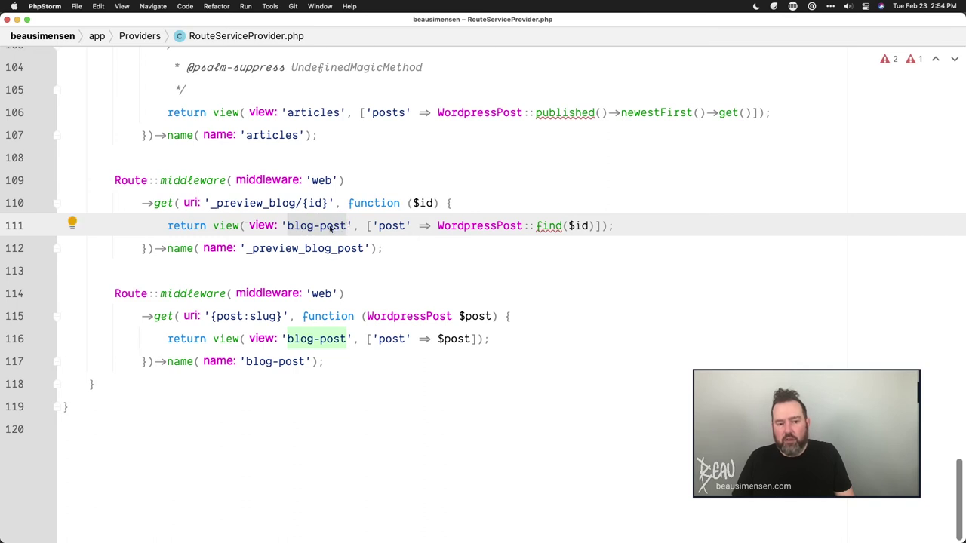
{"action": "left_click", "coordinate": [442, 225]}
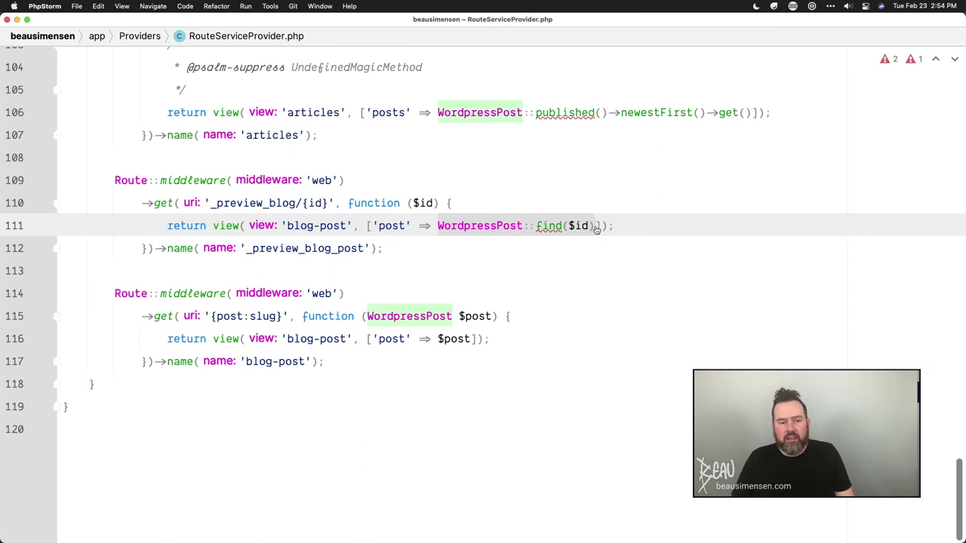
{"action": "left_click", "coordinate": [210, 203]}
{"action": "left_click_drag", "start_coordinate": [210, 202], "coordinate": [300, 202]}
{"action": "key", "text": "super+c"}
- Load beausimensen.com/_preview_blog/blue in a new Chrome tab, see the 500 error, return to PhpStorm
{"action": "key", "text": "super+Tab"}
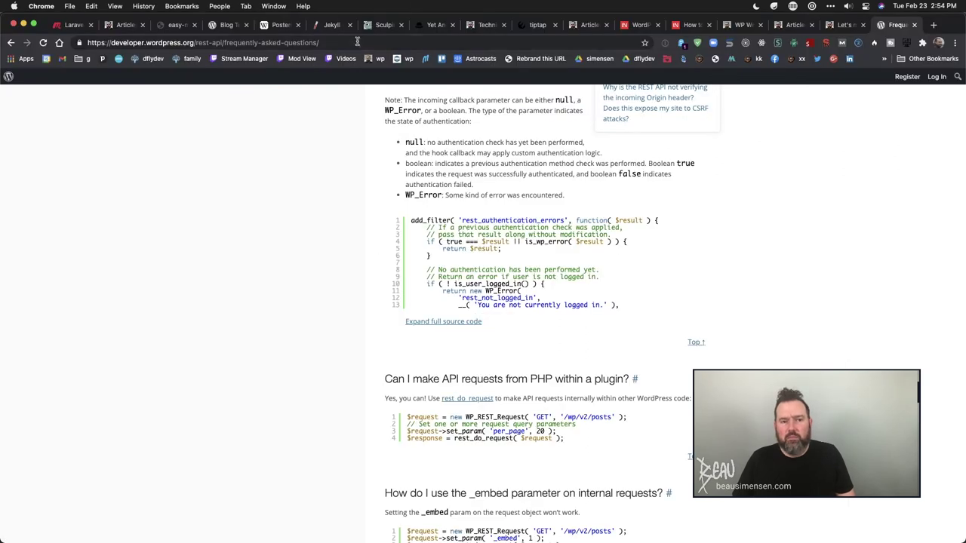
{"action": "key", "text": "super+t"}
{"action": "key", "text": "super+v"}
{"action": "key", "text": "super+a"}
{"action": "type", "text": "be"}
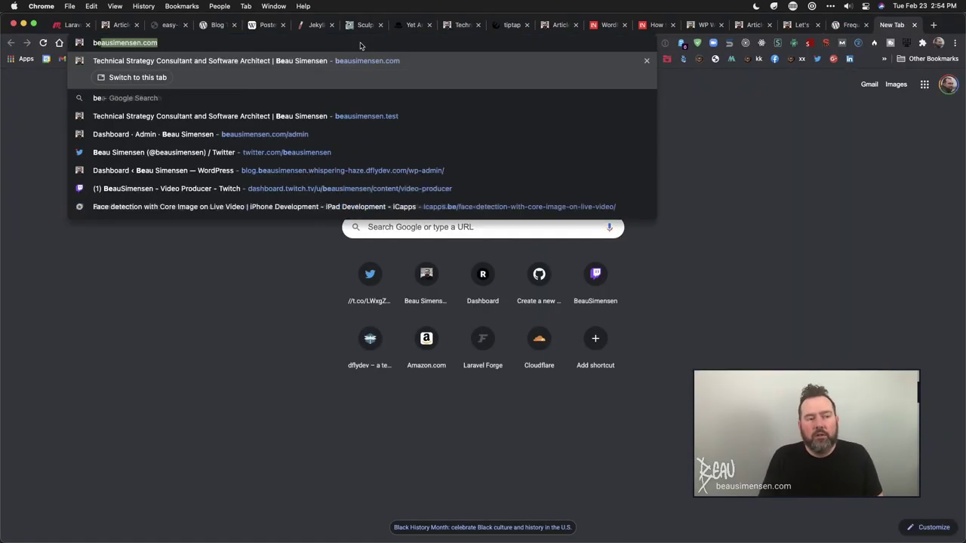
{"action": "type", "text": "ausimensen.com/"}
{"action": "key", "text": "super+v"}
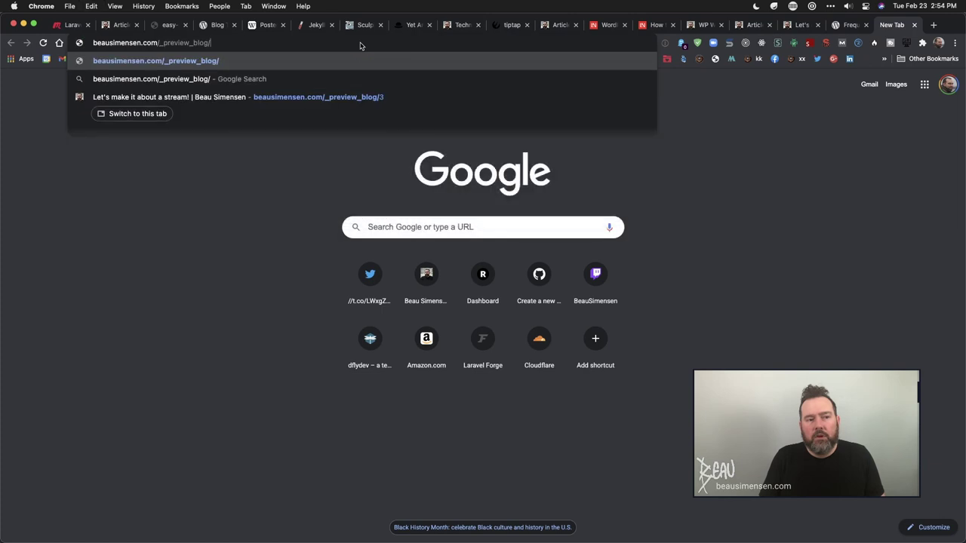
{"action": "type", "text": "blue"}
{"action": "key", "text": "Return"}
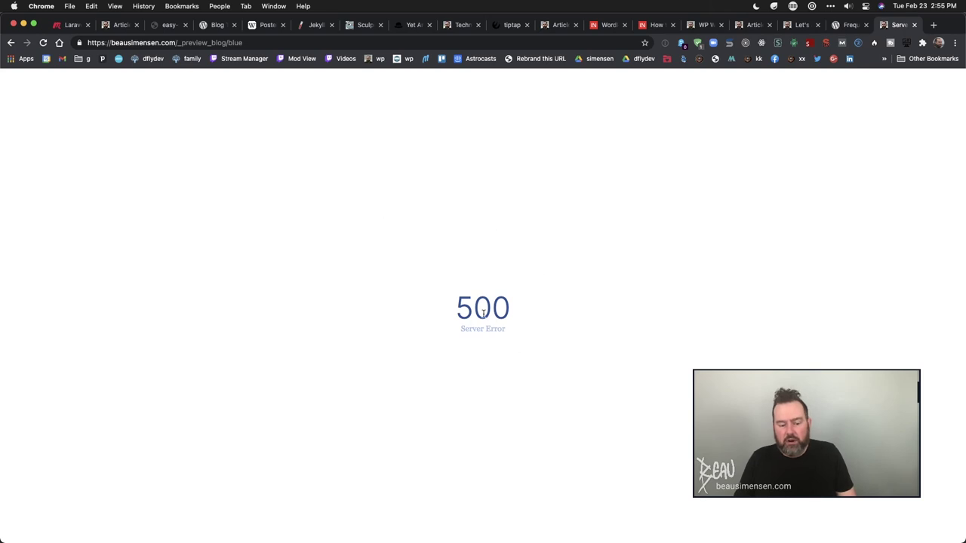
{"action": "key", "text": "super+Tab"}
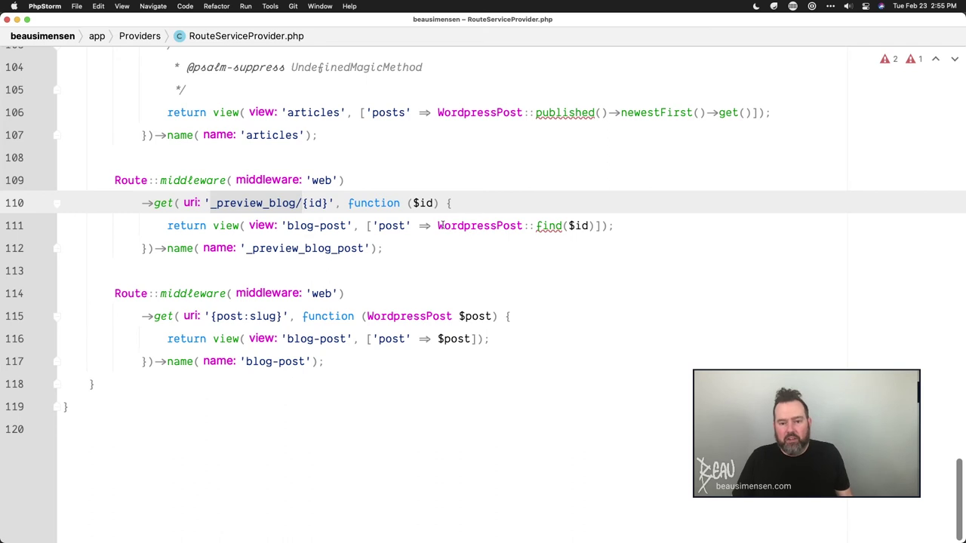
- Check the preview route's find($id) lookup and post key, then select the {post:slug} parameter
{"action": "left_click", "coordinate": [562, 226]}
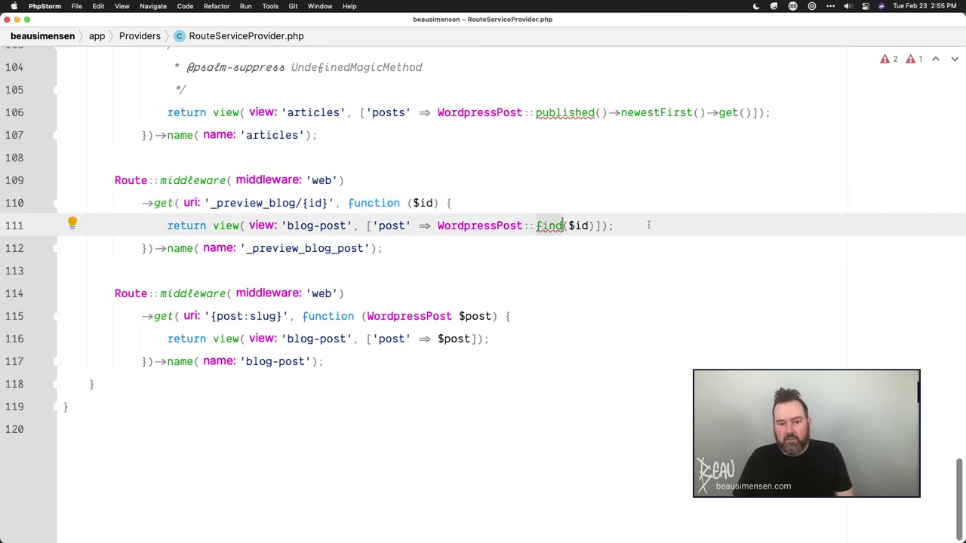
{"action": "double_click", "coordinate": [378, 226]}
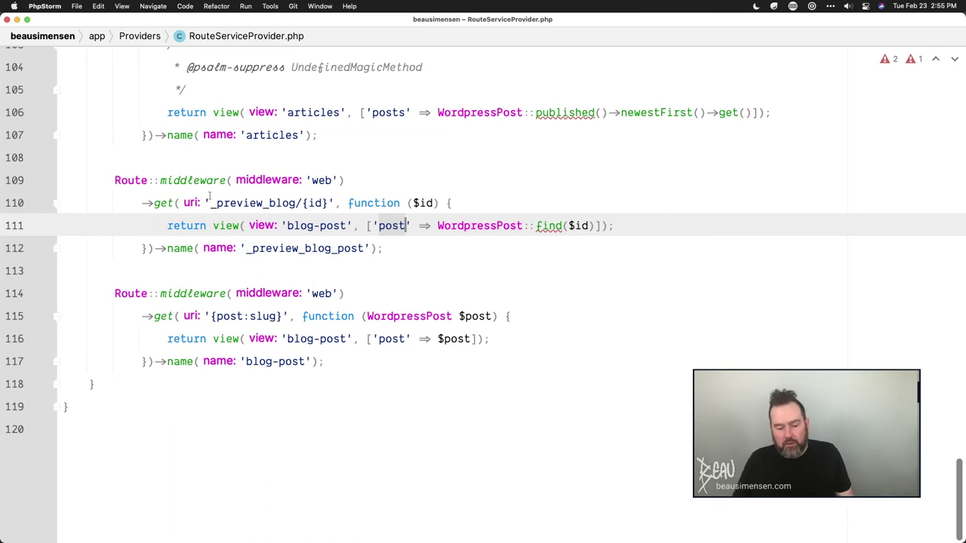
{"action": "left_click", "coordinate": [291, 341]}
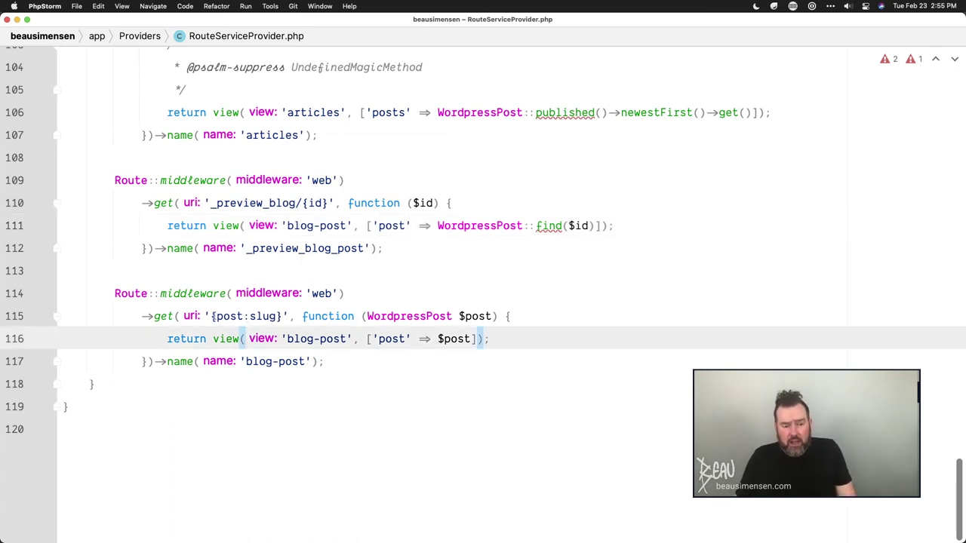
{"action": "left_click", "coordinate": [214, 316]}
{"action": "left_click_drag", "start_coordinate": [210, 316], "coordinate": [284, 317]}
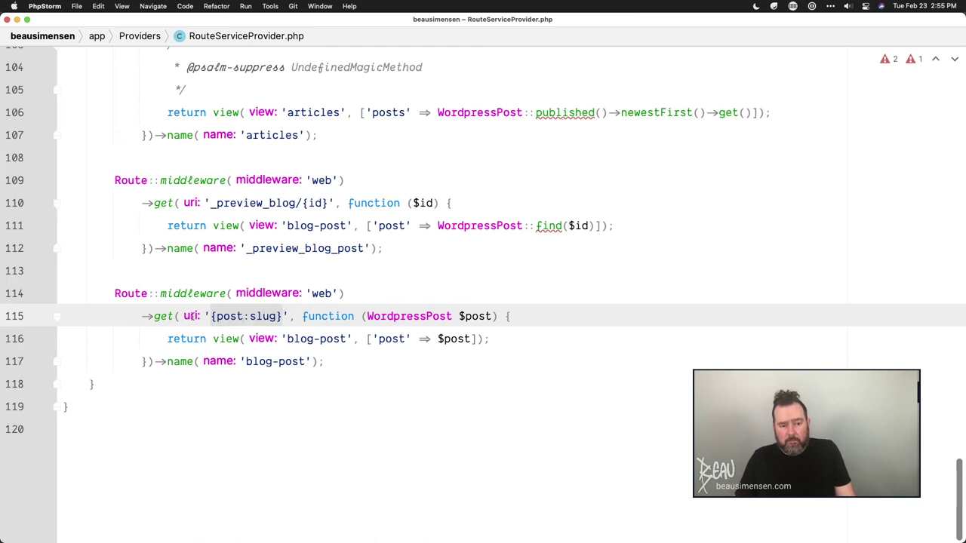
{"action": "left_click", "coordinate": [129, 280]}
- Select the slug route block and its 'post' and 'slug' binding parts, then return to Chrome
{"action": "key", "text": "Down"}
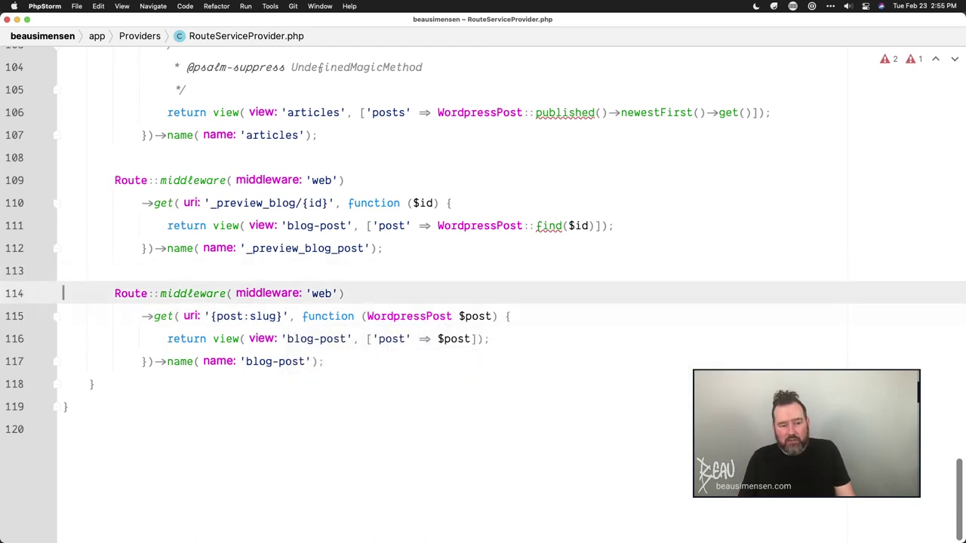
{"action": "key", "text": "shift+Down"}
{"action": "key", "text": "shift+Down"}
{"action": "key", "text": "shift+Down"}
{"action": "key", "text": "shift+Down"}
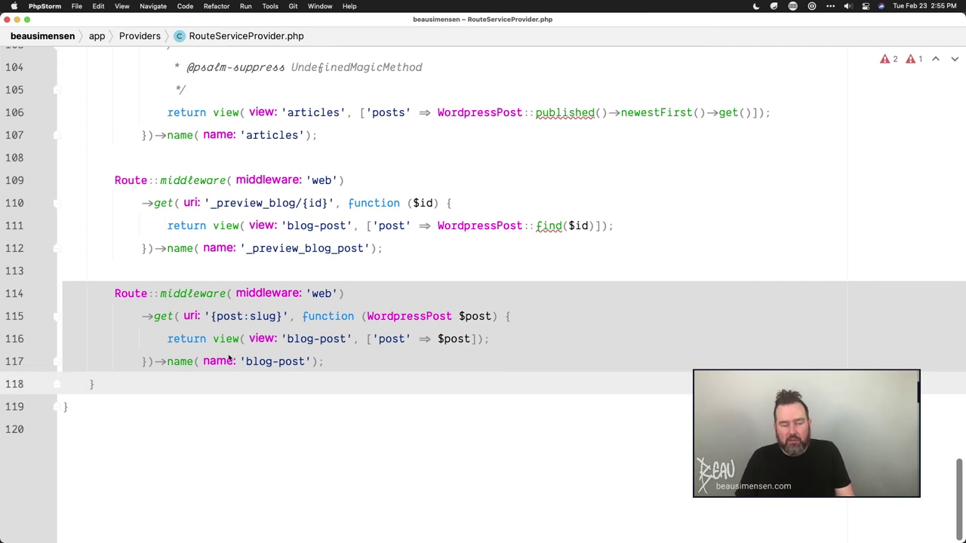
{"action": "mouse_move", "coordinate": [335, 345]}
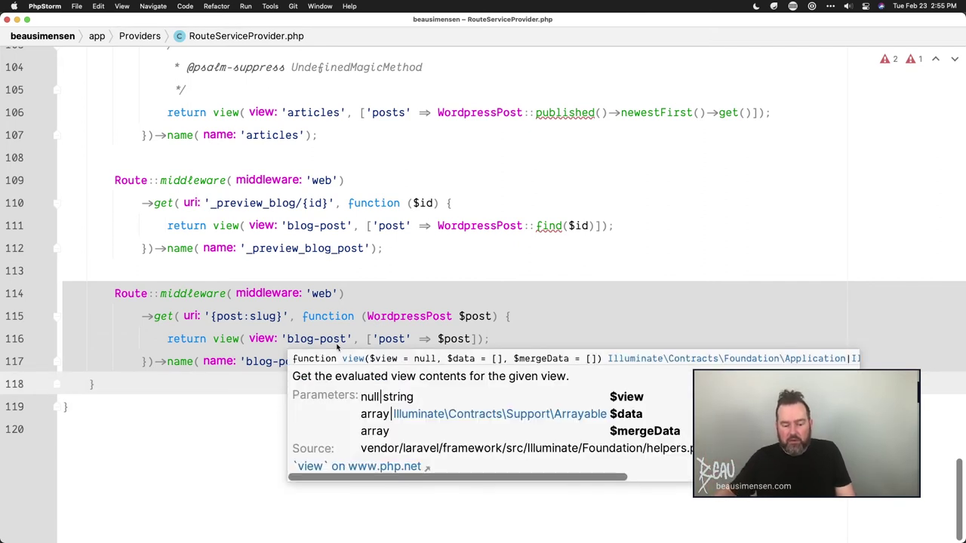
{"action": "left_click", "coordinate": [268, 304]}
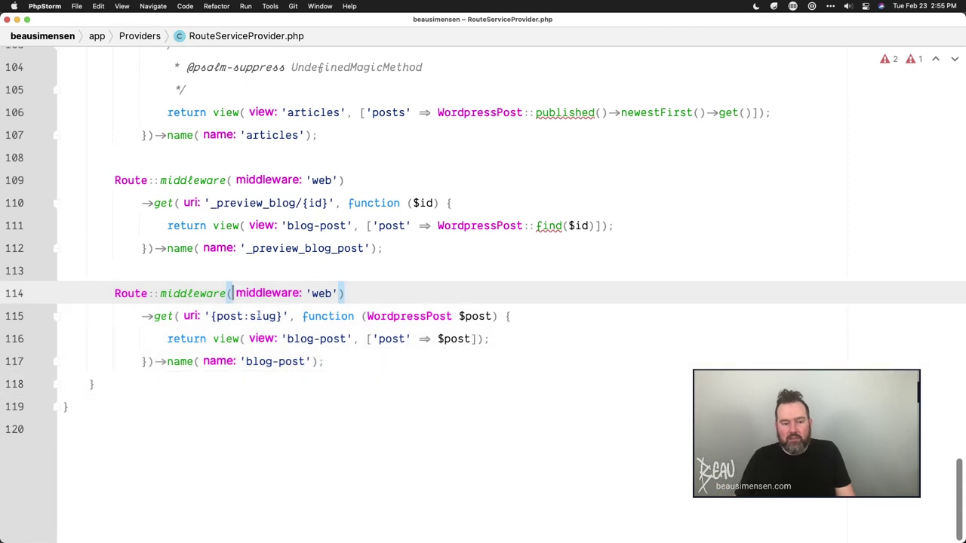
{"action": "double_click", "coordinate": [259, 316]}
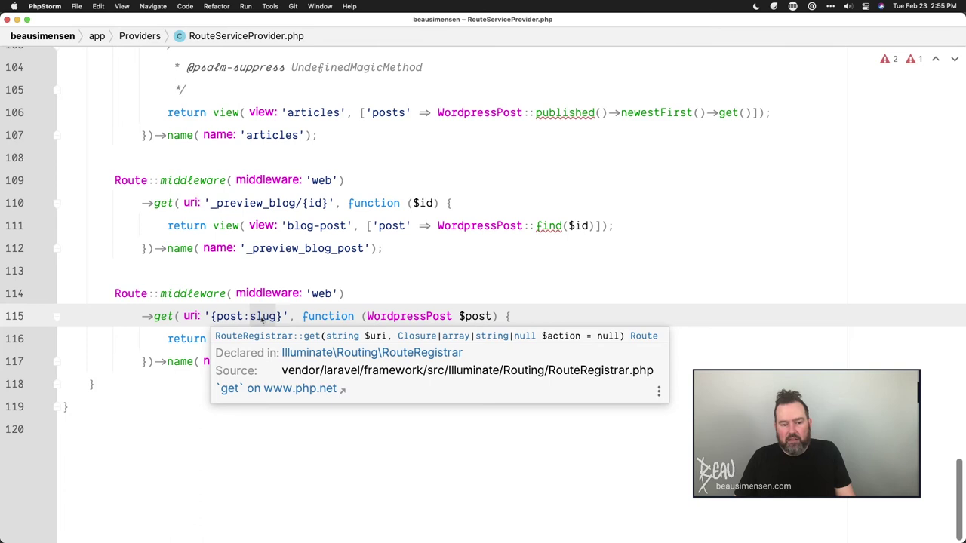
{"action": "left_click", "coordinate": [260, 318]}
{"action": "double_click", "coordinate": [231, 318]}
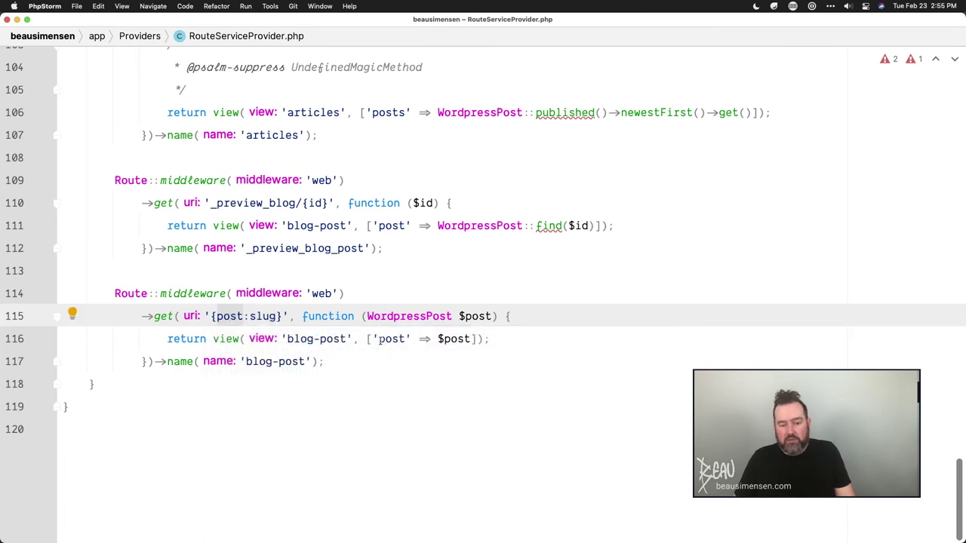
{"action": "key", "text": "super+Tab"}
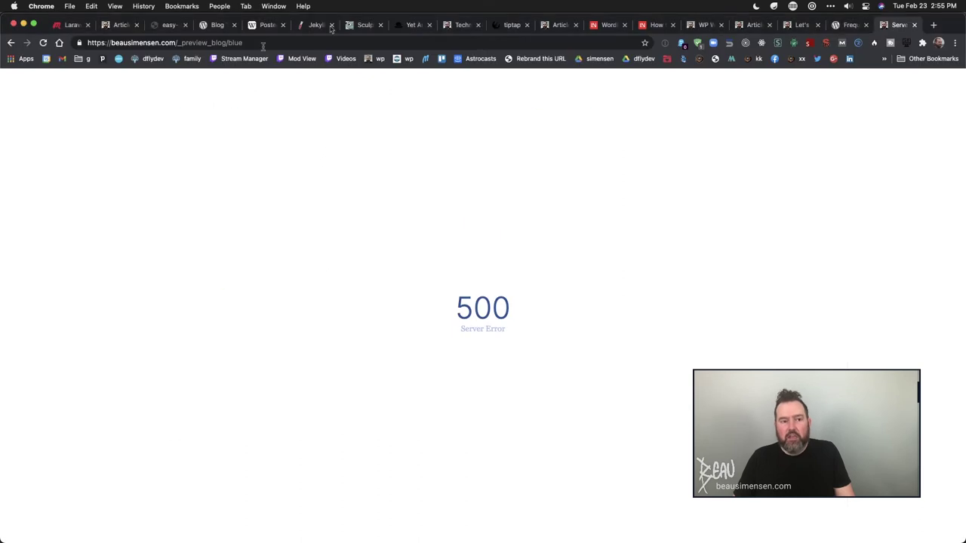
- Change the address to beausimensen.com/hello-world to show the 'Hello, world!' post, then open a blank tab
{"action": "left_click", "coordinate": [182, 43]}
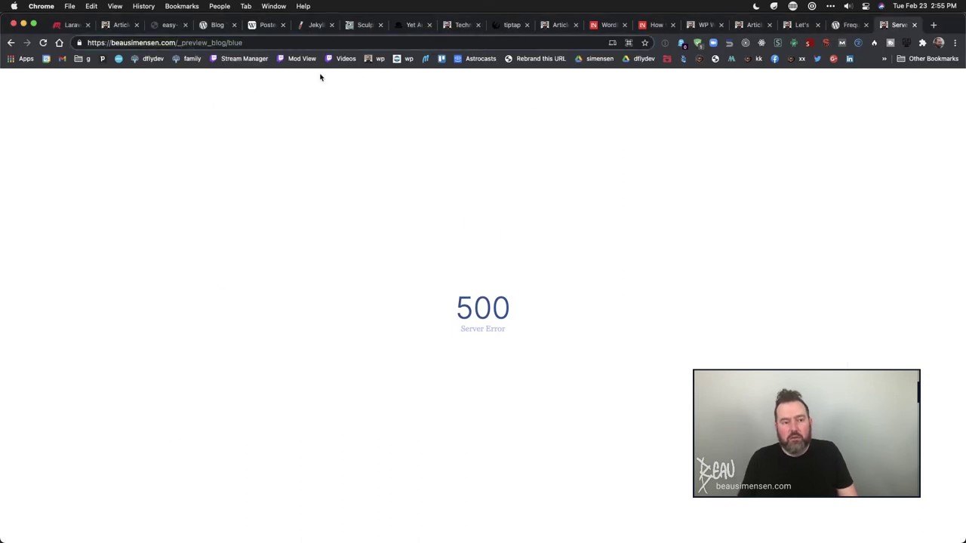
{"action": "key", "text": "Return"}
{"action": "type", "text": "hello-world"}
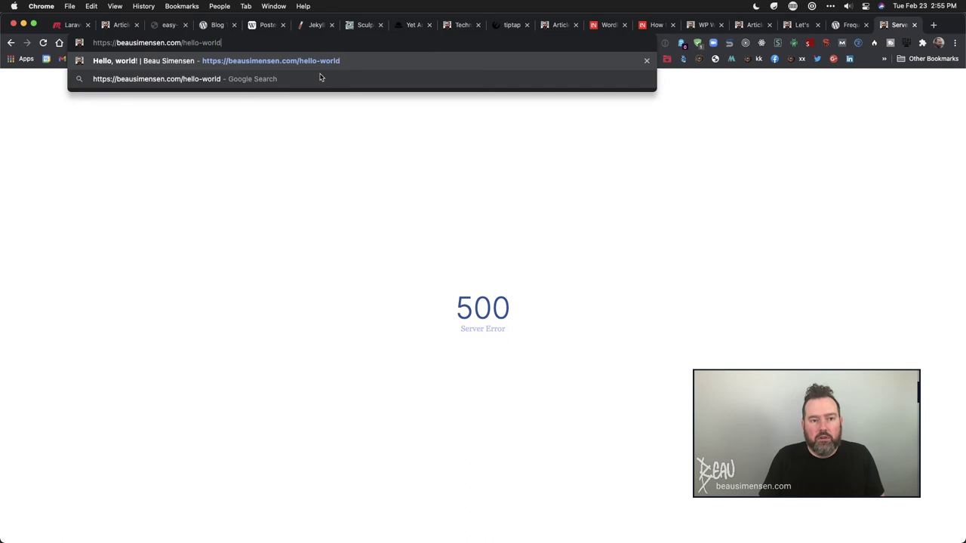
{"action": "key", "text": "Return"}
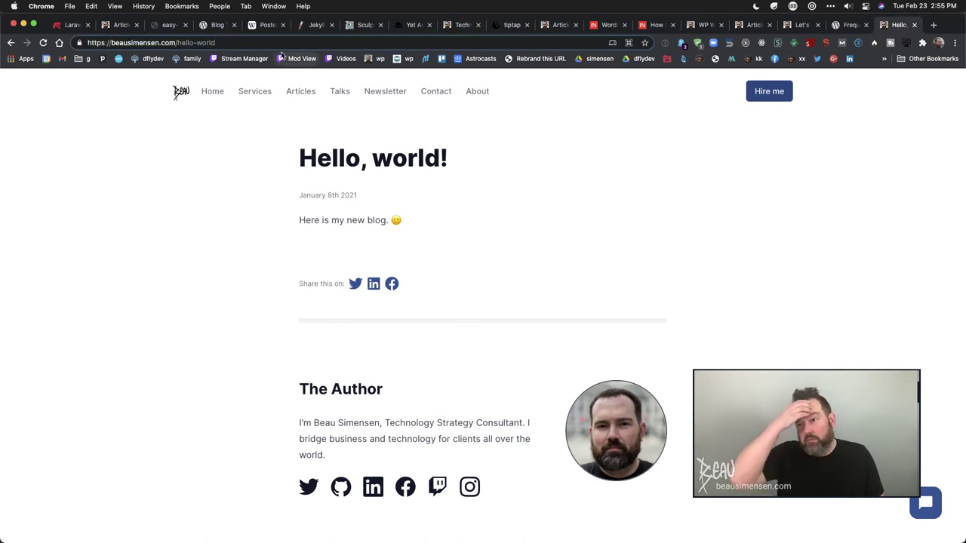
{"action": "key", "text": "super+l"}
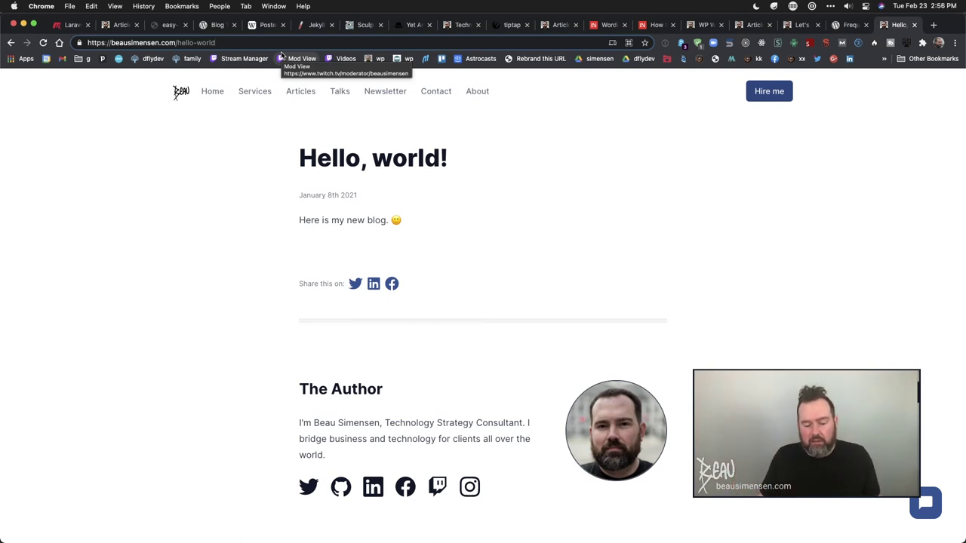
{"action": "key", "text": "super+t"}
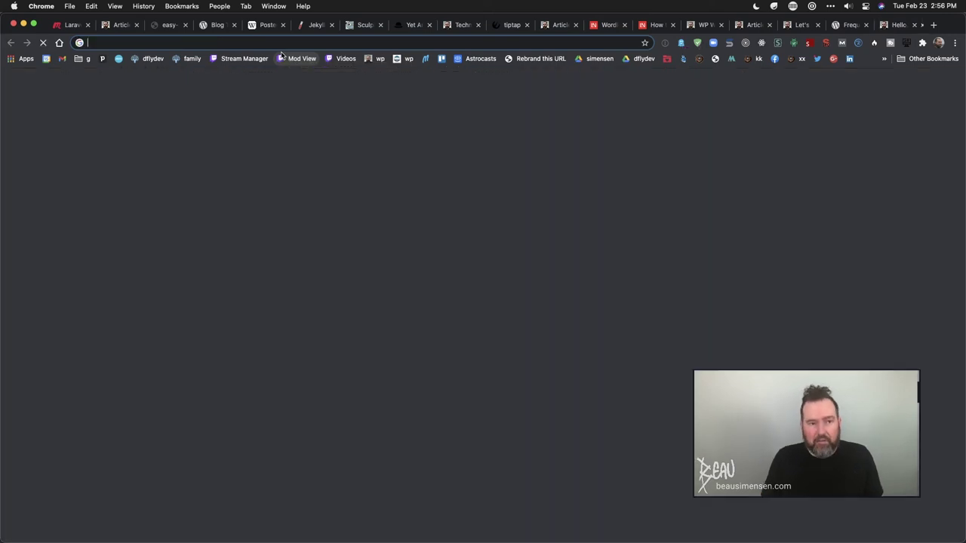
- Search Google for 'symfony cmf router' and open the symfony-cmf/Routing result in a new tab
{"action": "type", "text": "symfony c"}
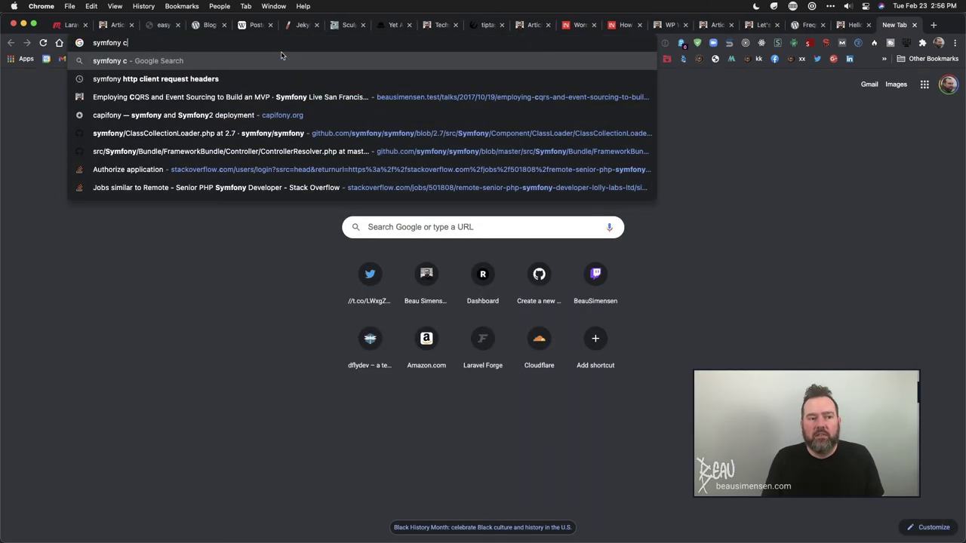
{"action": "type", "text": "mf router"}
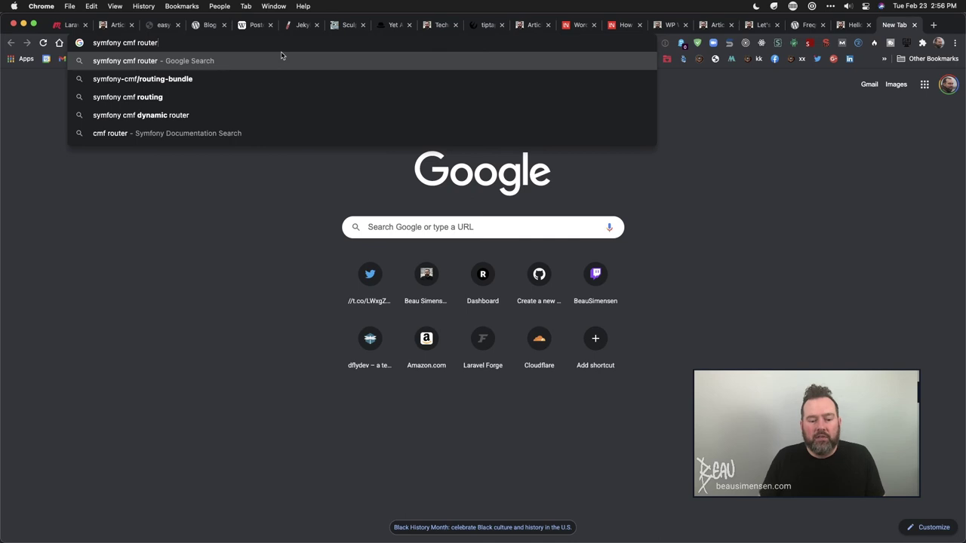
{"action": "key", "text": "Return"}
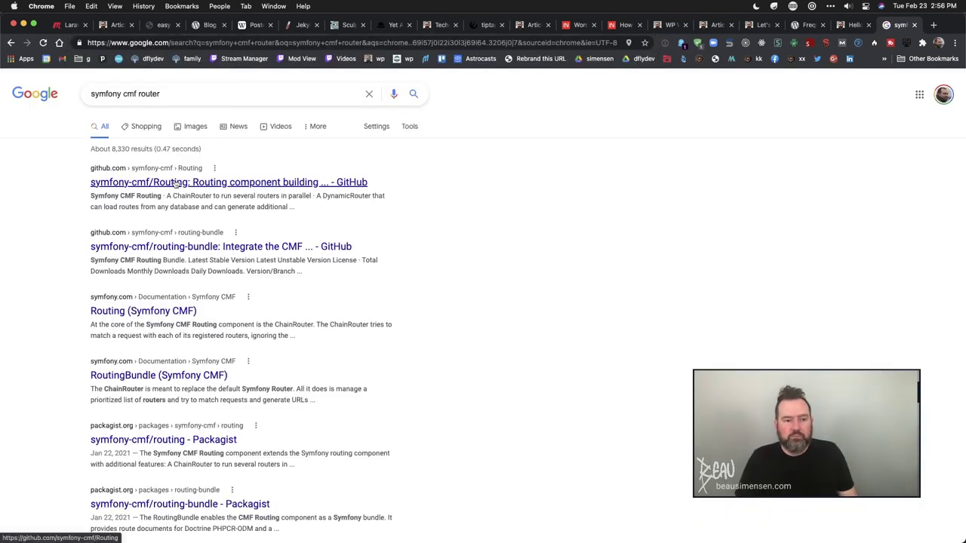
{"action": "right_click", "coordinate": [180, 184]}
{"action": "left_click", "coordinate": [191, 187]}
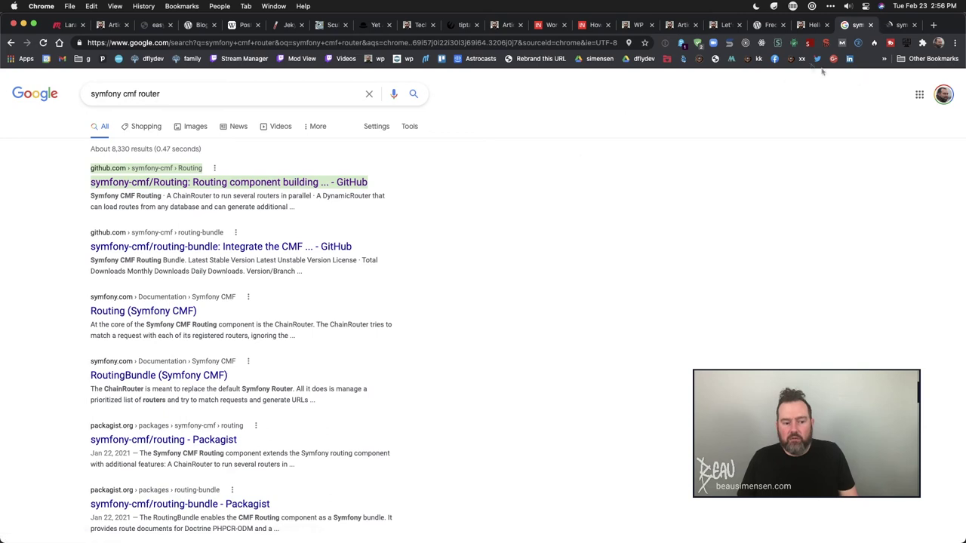
- Read the symfony-cmf/Routing README, then go back to the 'Hello, world!' post tab
{"action": "left_click", "coordinate": [894, 27]}
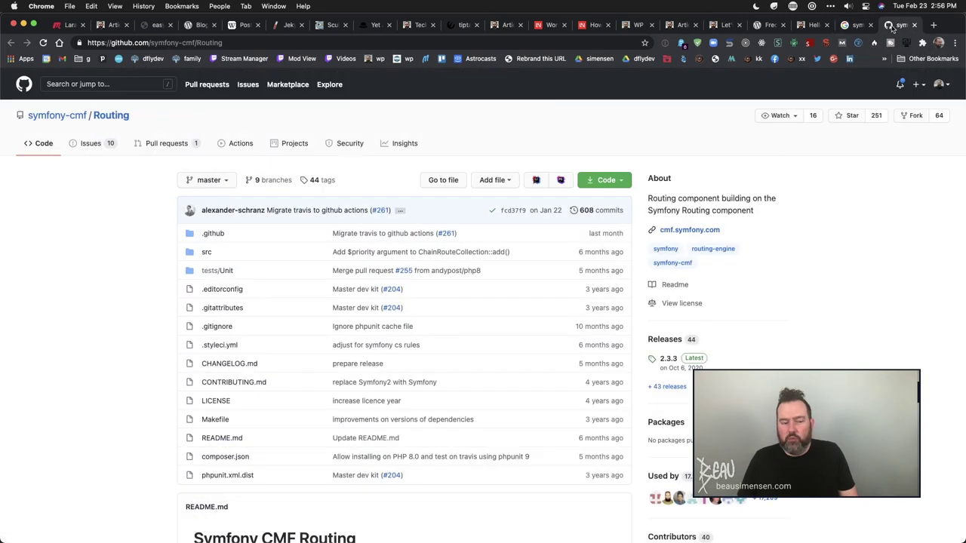
{"action": "scroll", "coordinate": [514, 337], "scroll_direction": "down", "scroll_amount": 5}
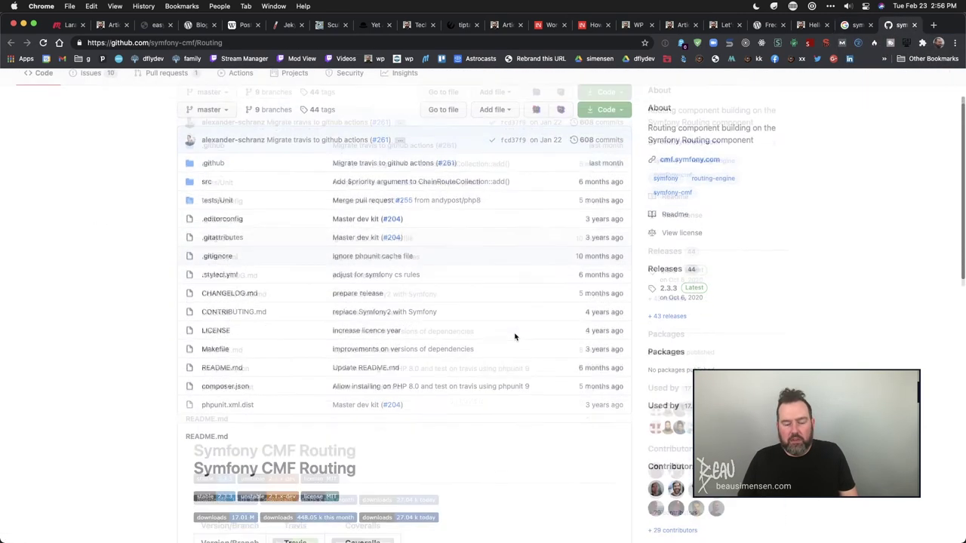
{"action": "scroll", "coordinate": [514, 337], "scroll_direction": "down", "scroll_amount": 5}
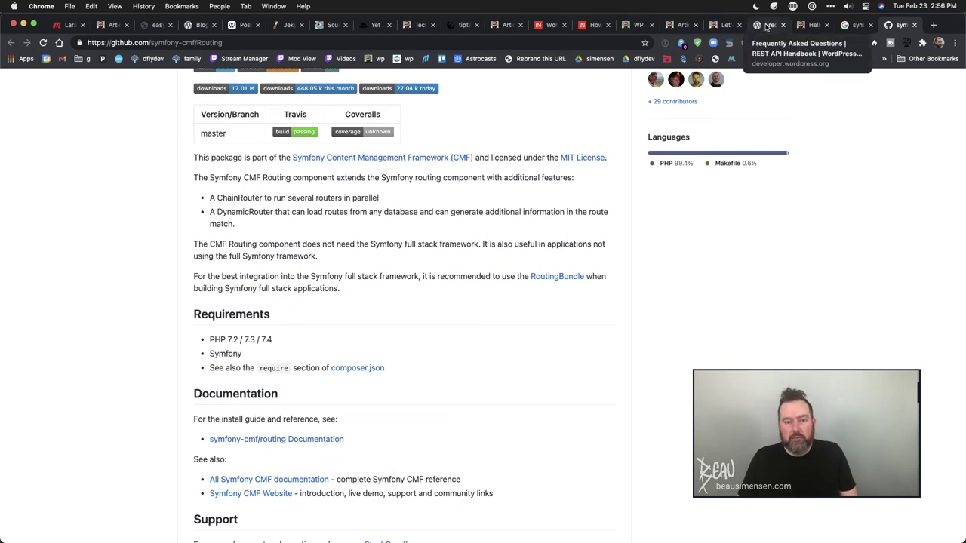
{"action": "left_click", "coordinate": [809, 25]}
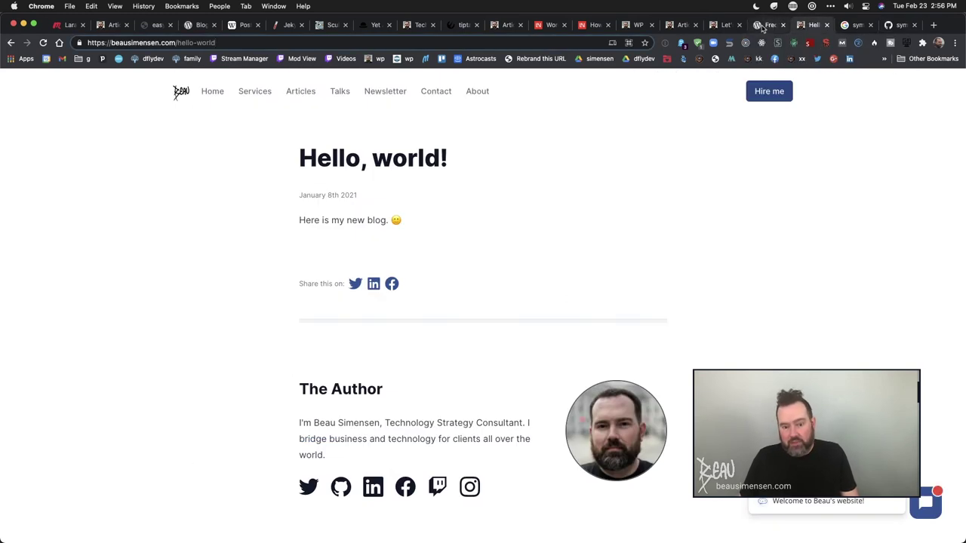
- Reopen the recent ~/Code/sites/dflydev project in the current window
{"action": "key", "text": "super+Tab"}
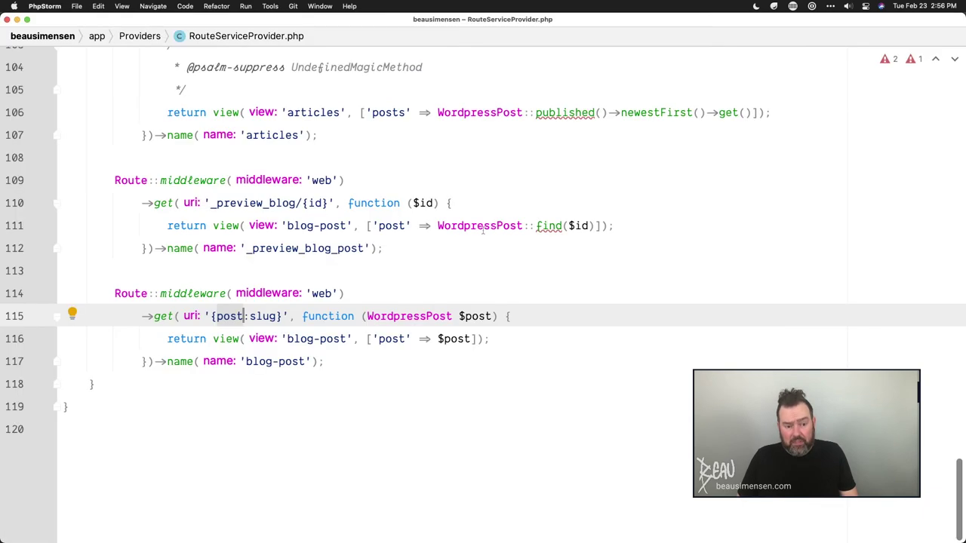
{"action": "mouse_move", "coordinate": [414, 326]}
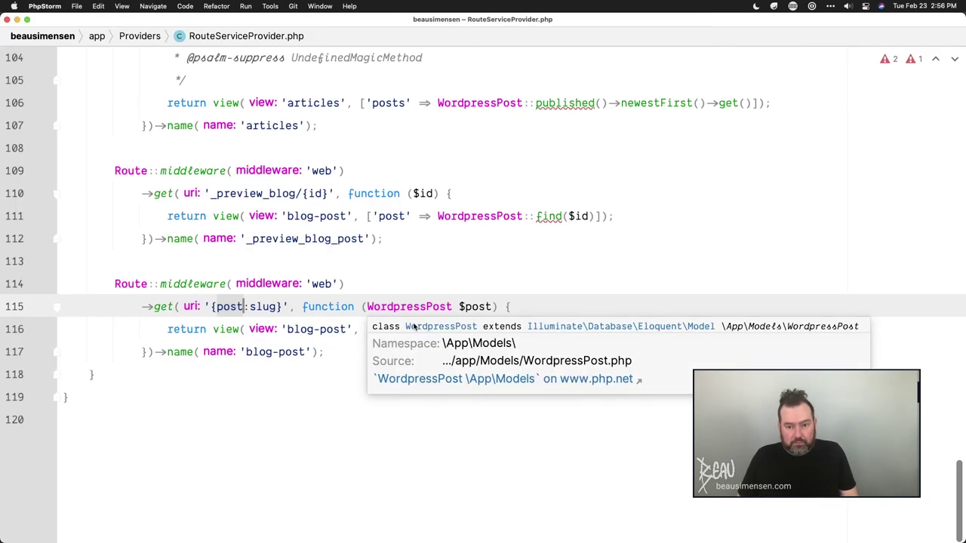
{"action": "left_click", "coordinate": [76, 7]}
{"action": "mouse_move", "coordinate": [136, 87]}
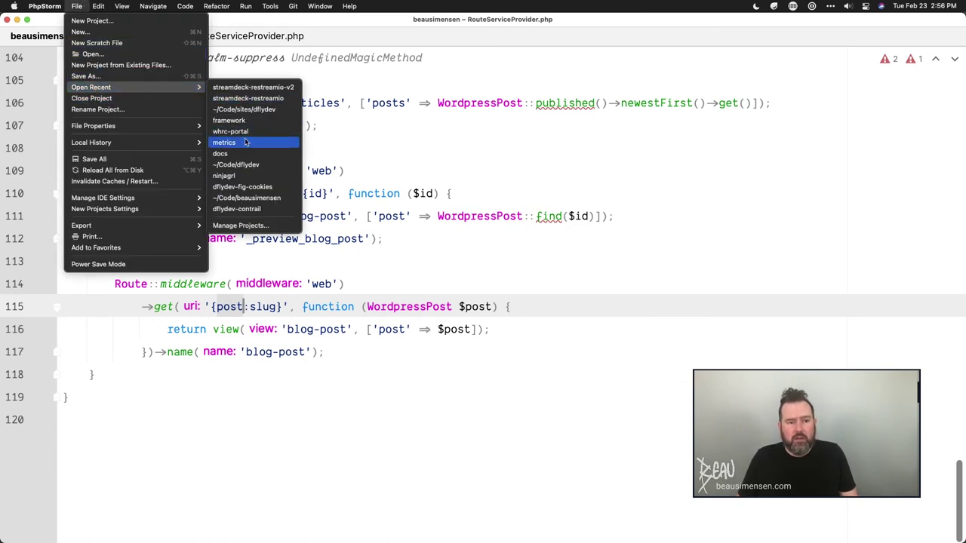
{"action": "mouse_move", "coordinate": [167, 89]}
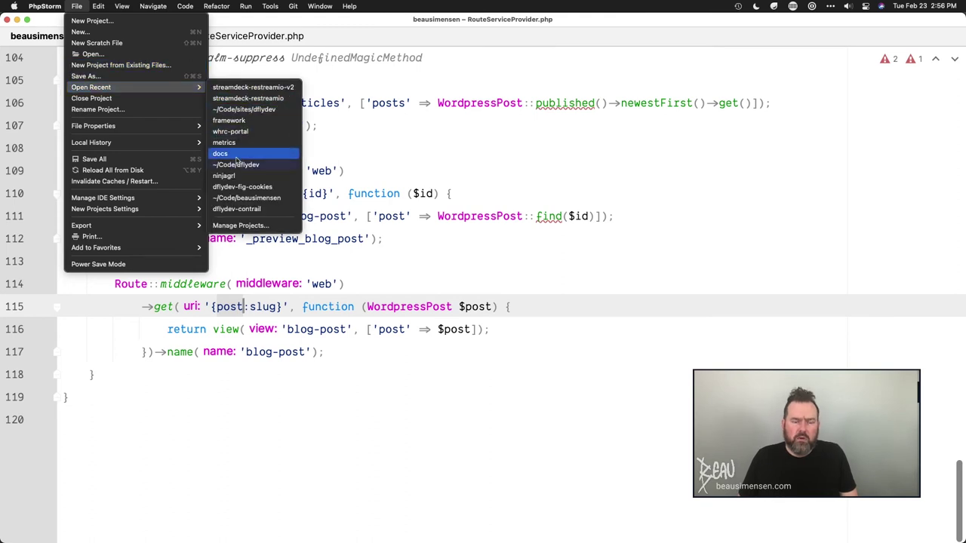
{"action": "left_click", "coordinate": [257, 111]}
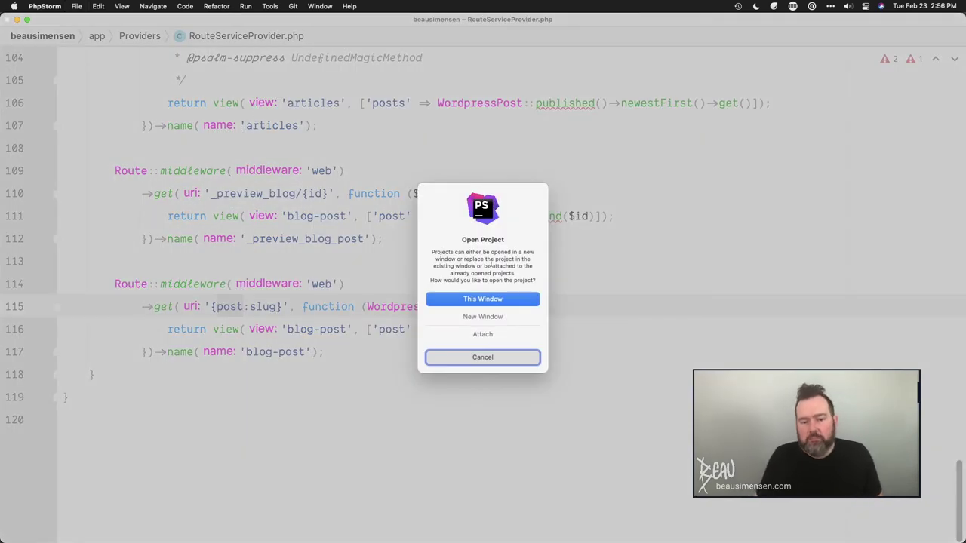
{"action": "left_click", "coordinate": [483, 298]}
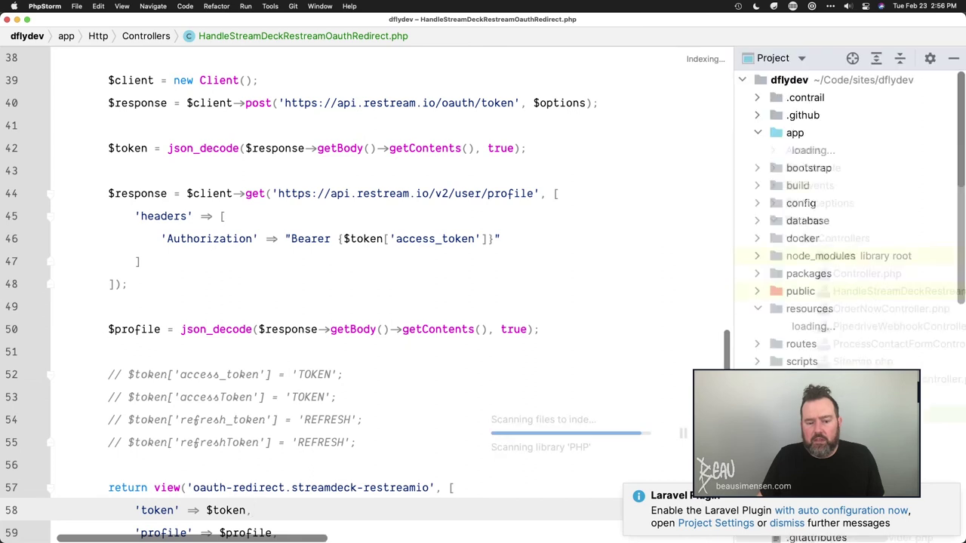
- Open config/services.php, then config/headless-wordpress.php from the Project tree
{"action": "scroll", "coordinate": [838, 175], "scroll_direction": "down", "scroll_amount": 5}
{"action": "scroll", "coordinate": [838, 175], "scroll_direction": "down", "scroll_amount": 6}
{"action": "scroll", "coordinate": [794, 269], "scroll_direction": "down", "scroll_amount": 5}
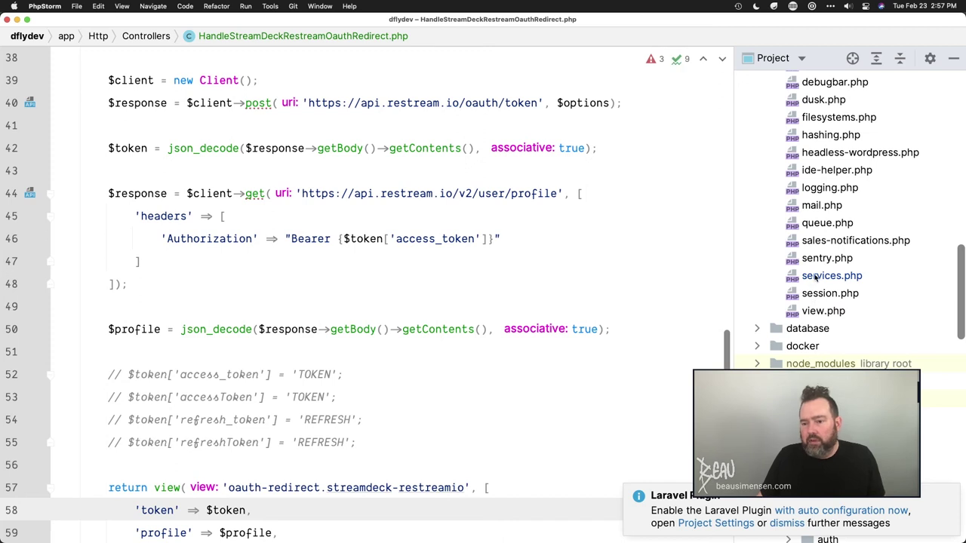
{"action": "double_click", "coordinate": [817, 276]}
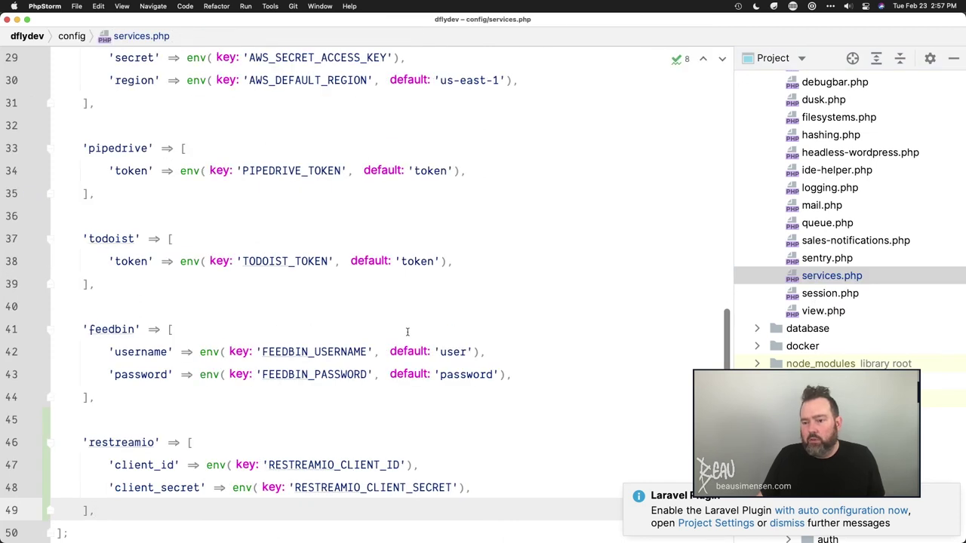
{"action": "scroll", "coordinate": [407, 332], "scroll_direction": "down", "scroll_amount": 4}
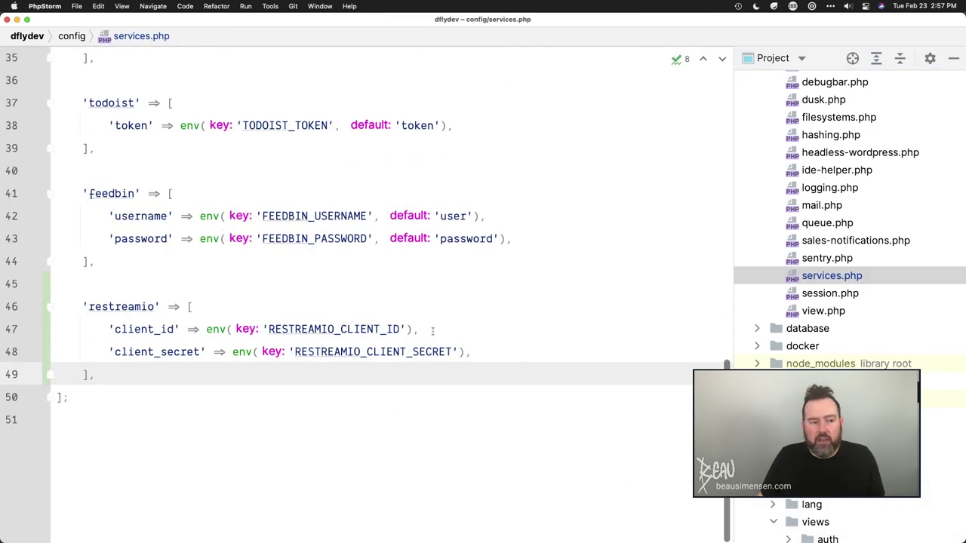
{"action": "scroll", "coordinate": [328, 290], "scroll_direction": "up", "scroll_amount": 5}
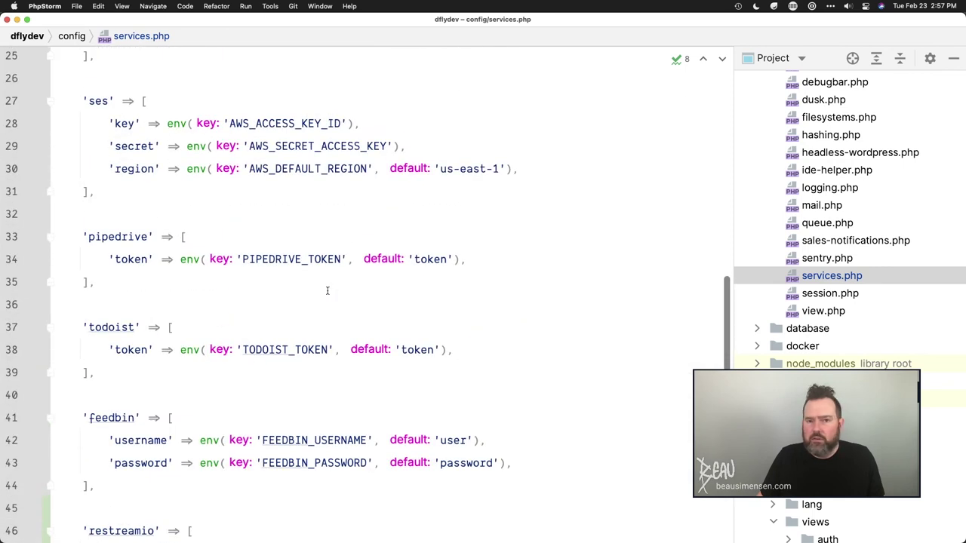
{"action": "scroll", "coordinate": [873, 256], "scroll_direction": "up", "scroll_amount": 5}
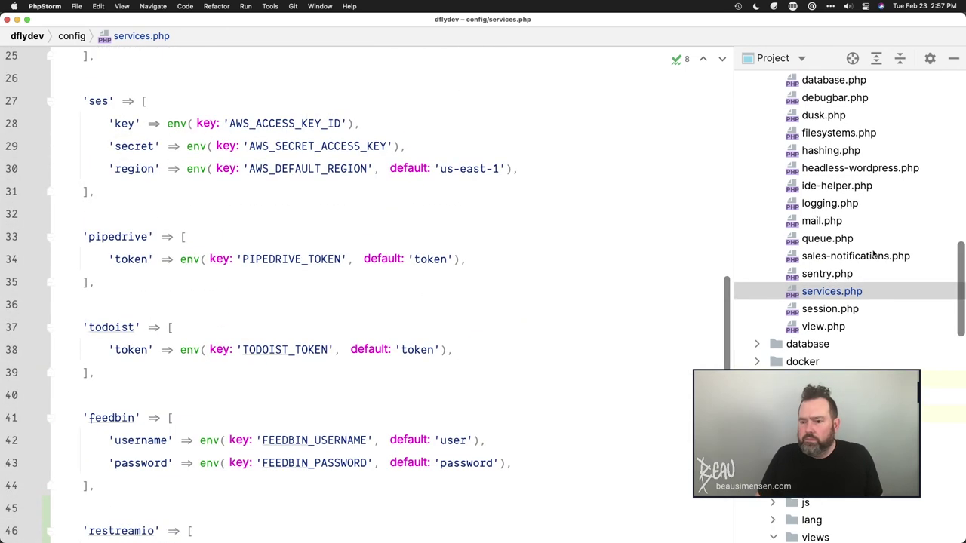
{"action": "scroll", "coordinate": [873, 257], "scroll_direction": "up", "scroll_amount": 1}
{"action": "double_click", "coordinate": [868, 255]}
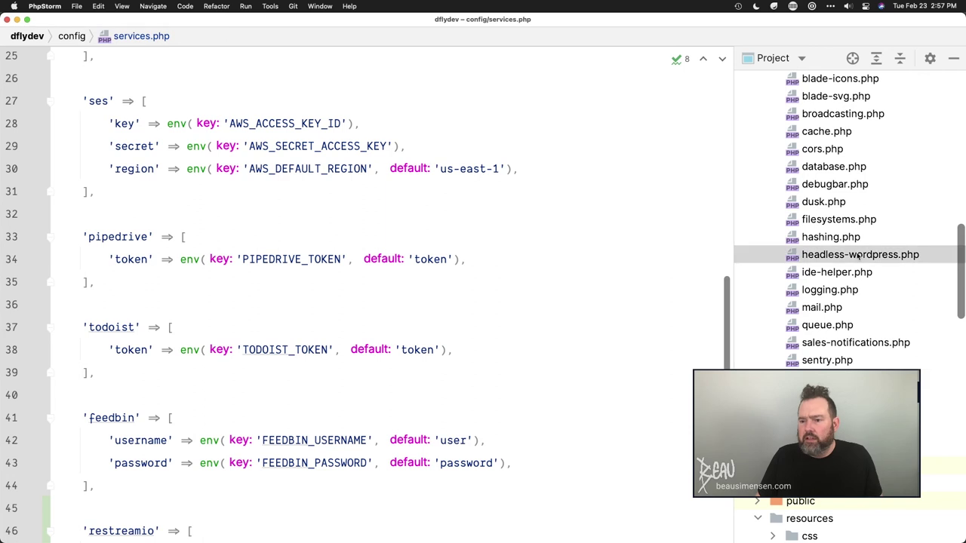
{"action": "left_click", "coordinate": [295, 172]}
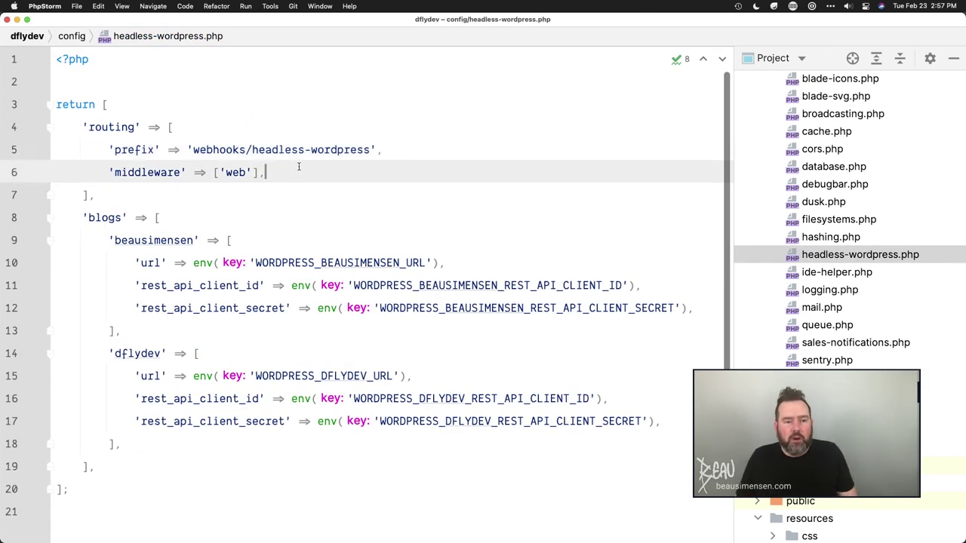
{"action": "left_click_drag", "start_coordinate": [135, 195], "coordinate": [56, 127]}
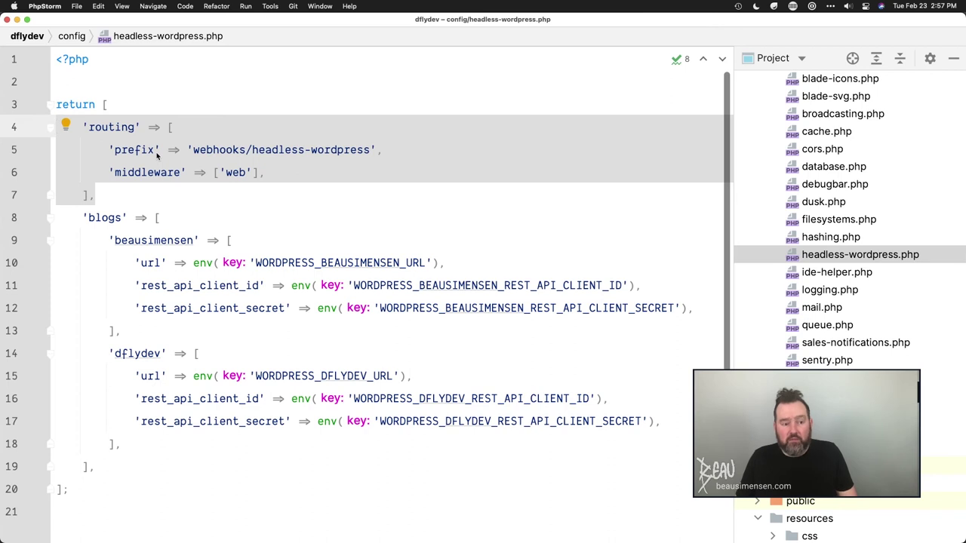
{"action": "left_click", "coordinate": [181, 172]}
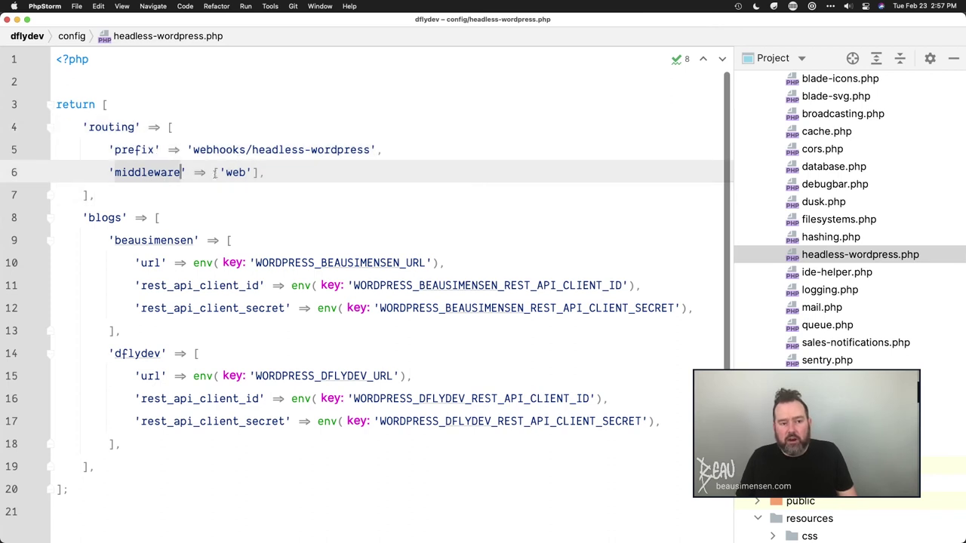
{"action": "double_click", "coordinate": [236, 173]}
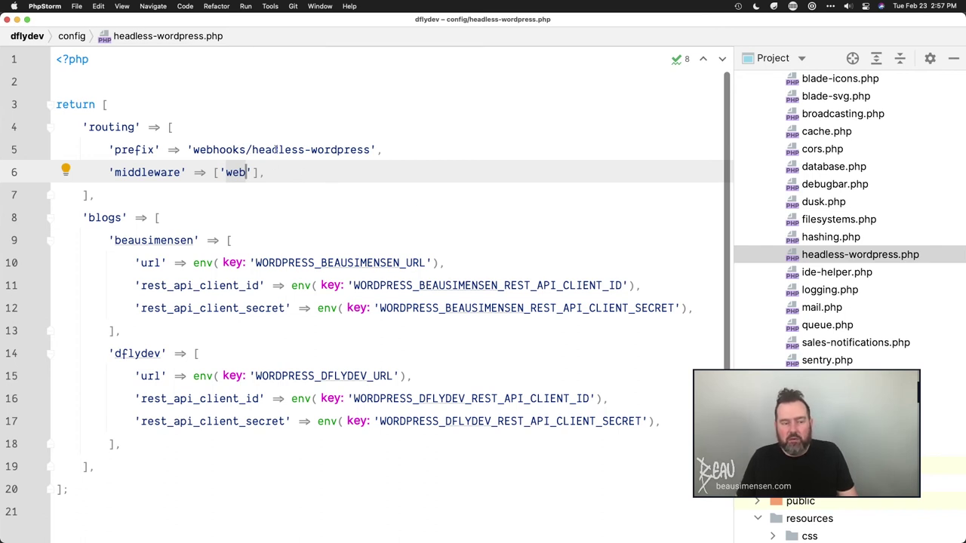
{"action": "left_click", "coordinate": [257, 150]}
{"action": "left_click_drag", "start_coordinate": [191, 149], "coordinate": [375, 149]}
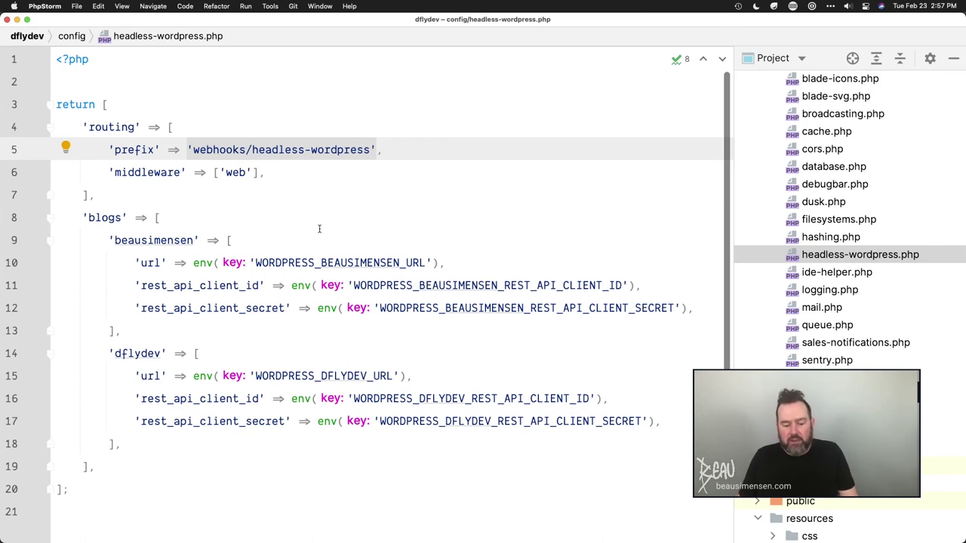
{"action": "left_click", "coordinate": [293, 149]}
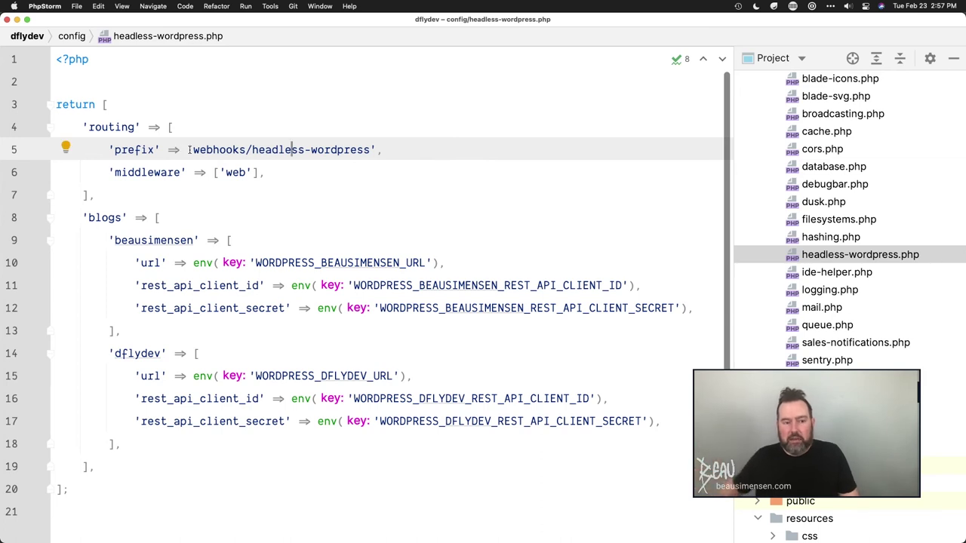
{"action": "left_click", "coordinate": [199, 231]}
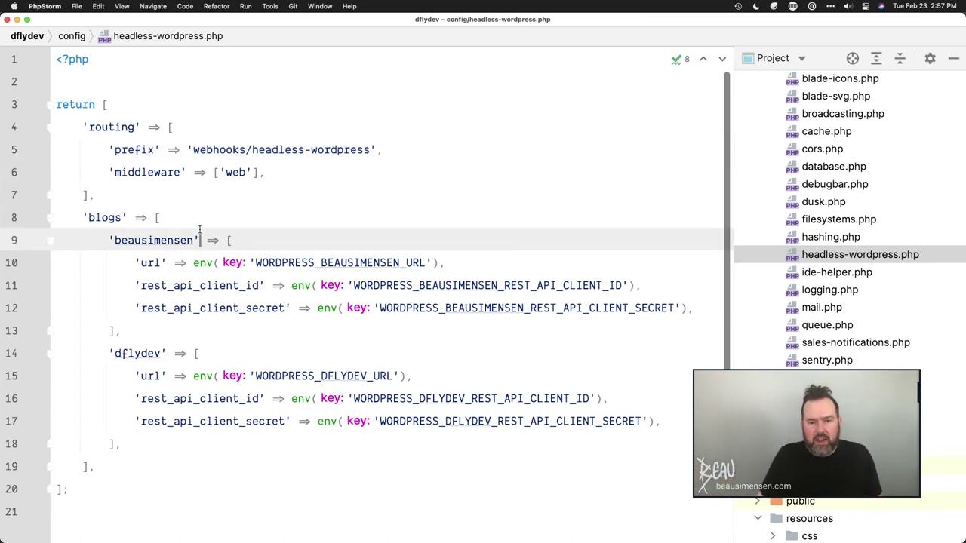
{"action": "left_click_drag", "start_coordinate": [83, 218], "coordinate": [123, 455]}
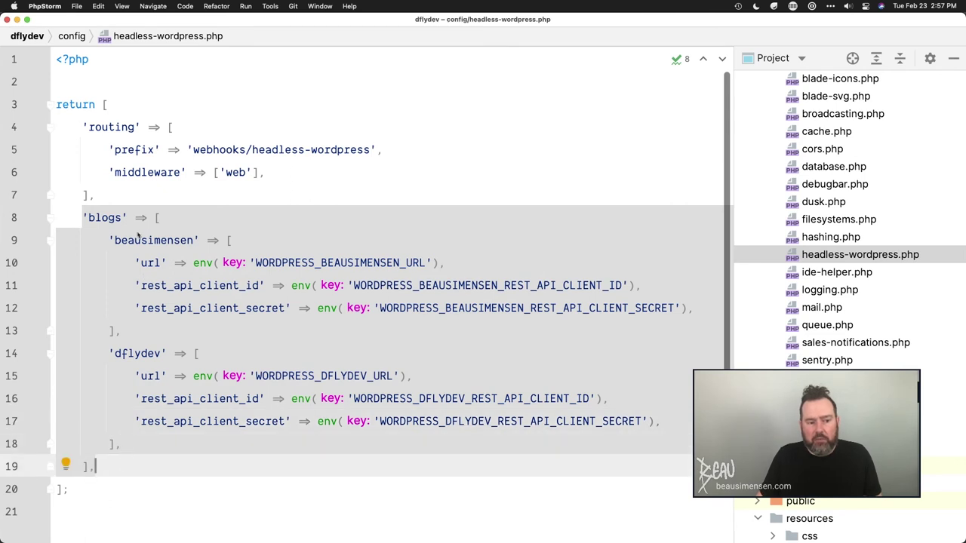
{"action": "double_click", "coordinate": [133, 354]}
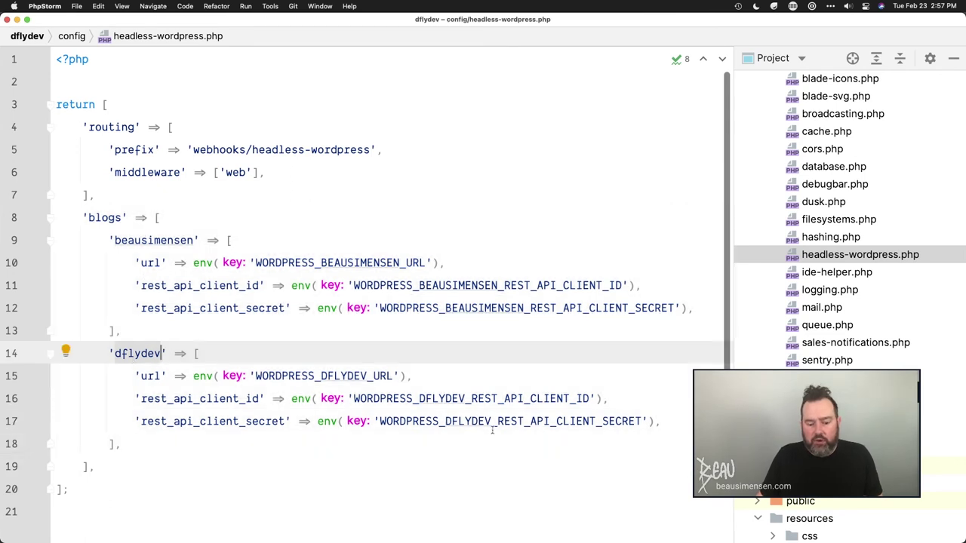
{"action": "double_click", "coordinate": [154, 240]}
{"action": "type", "text": "default"}
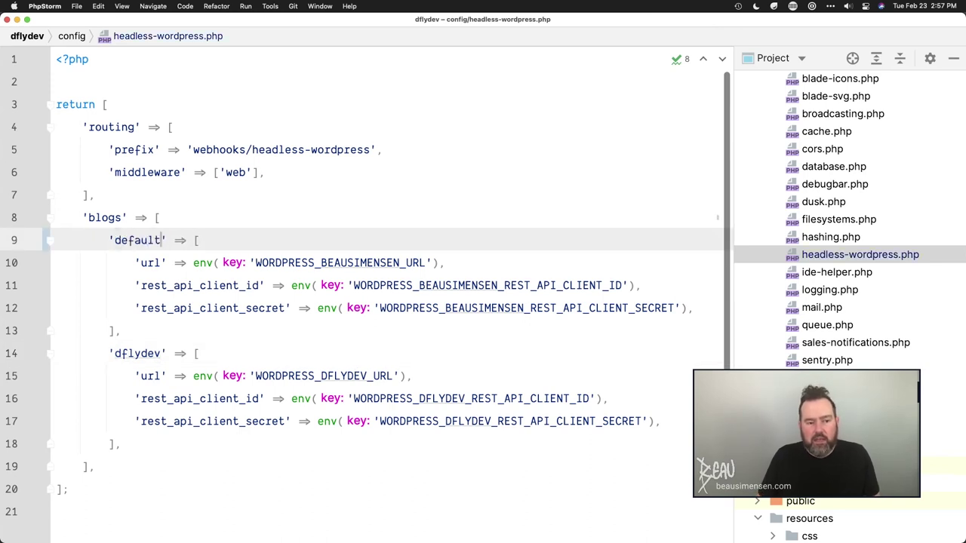
{"action": "key", "text": "super+z"}
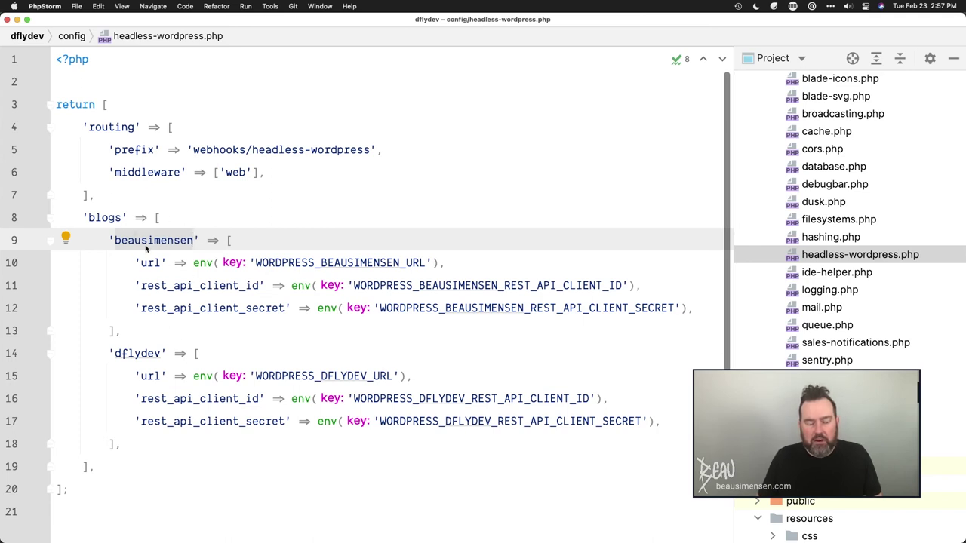
{"action": "left_click", "coordinate": [149, 243]}
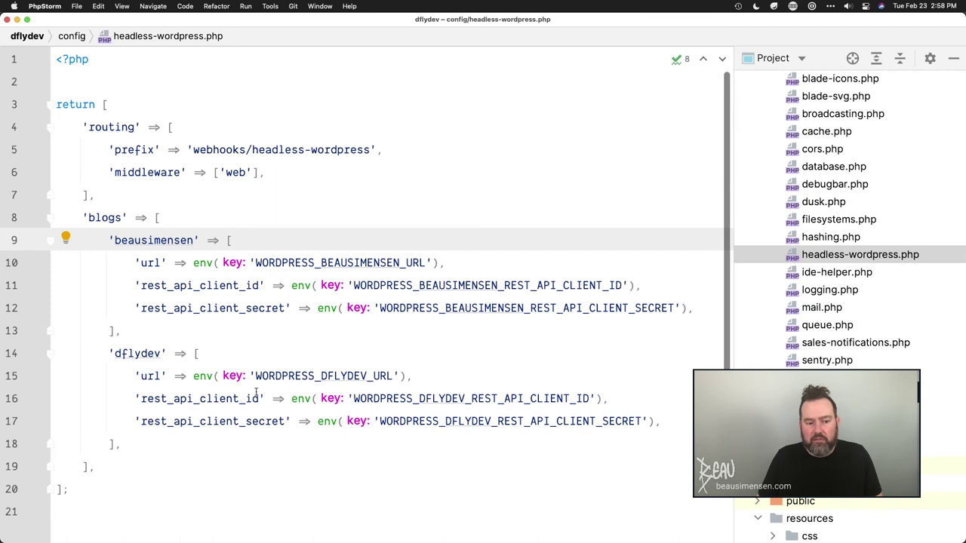
{"action": "left_click_drag", "start_coordinate": [415, 424], "coordinate": [332, 401]}
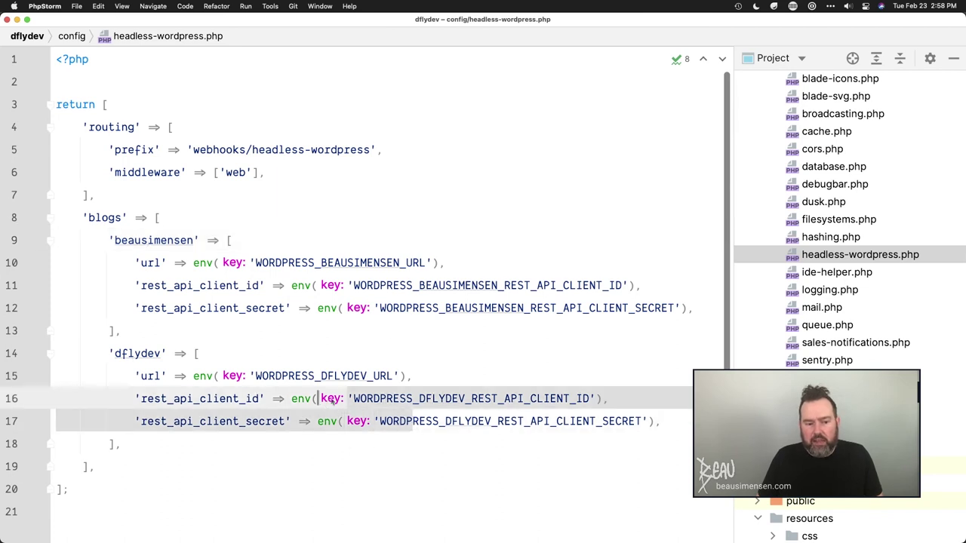
{"action": "left_click_drag", "start_coordinate": [441, 308], "coordinate": [386, 285]}
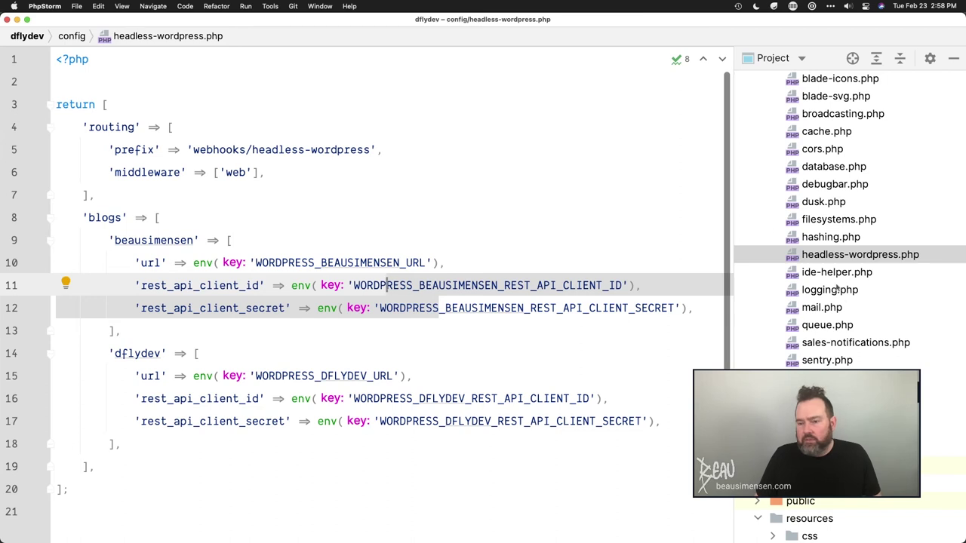
{"action": "scroll", "coordinate": [836, 290], "scroll_direction": "down", "scroll_amount": 10}
{"action": "scroll", "coordinate": [822, 227], "scroll_direction": "up", "scroll_amount": 15}
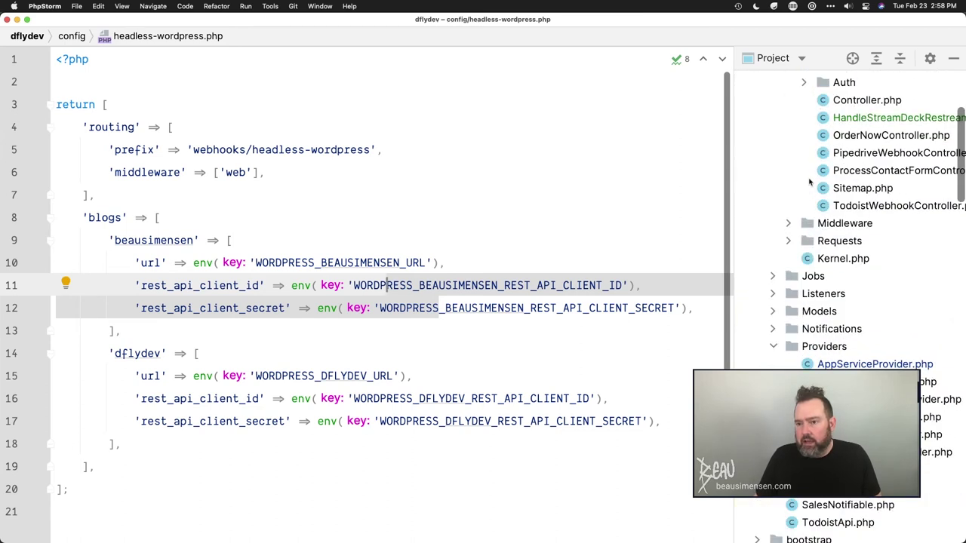
- Collapse app, config and resources, then open the package's create_headless_wordpress_tables migration
{"action": "scroll", "coordinate": [808, 181], "scroll_direction": "up", "scroll_amount": 5}
{"action": "left_click", "coordinate": [757, 133]}
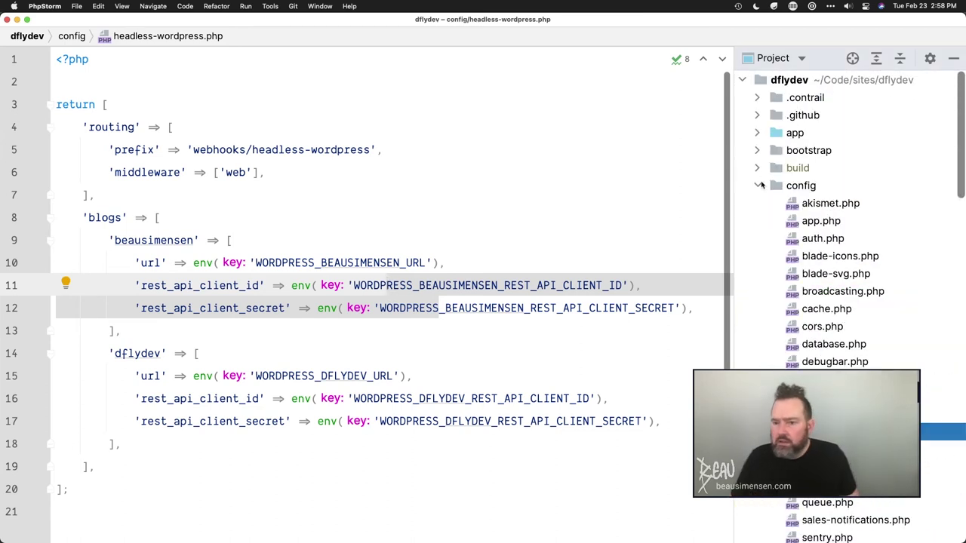
{"action": "left_click", "coordinate": [759, 186]}
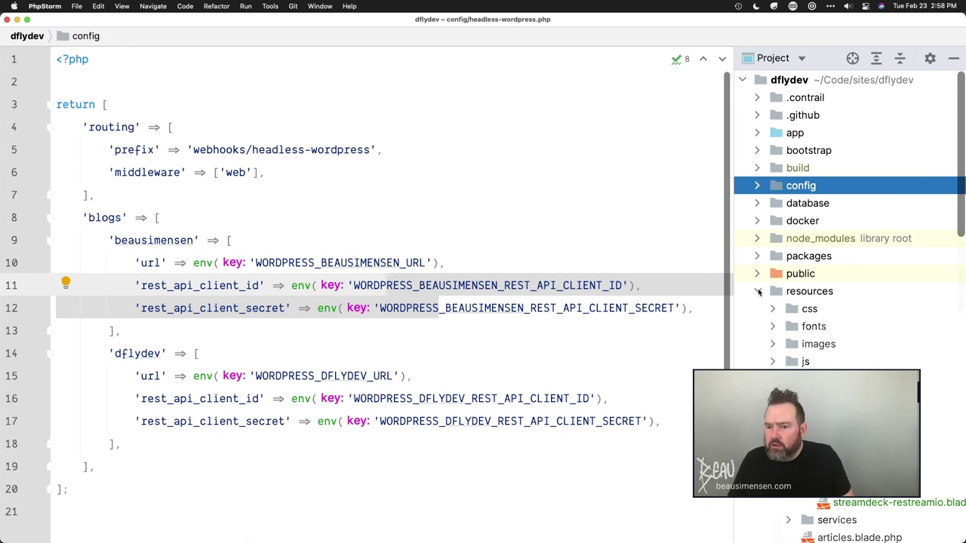
{"action": "left_click", "coordinate": [758, 291]}
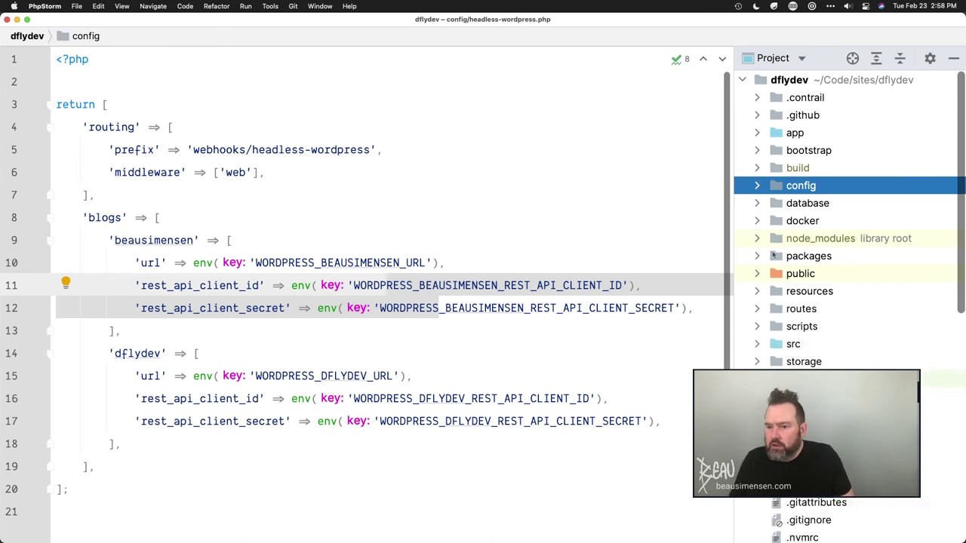
{"action": "left_click", "coordinate": [757, 256]}
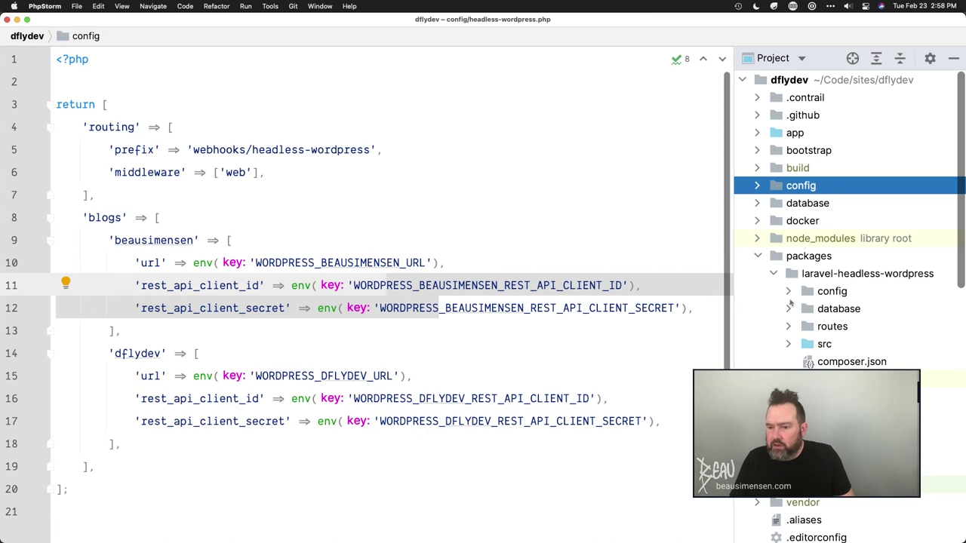
{"action": "left_click", "coordinate": [789, 308]}
{"action": "double_click", "coordinate": [864, 344]}
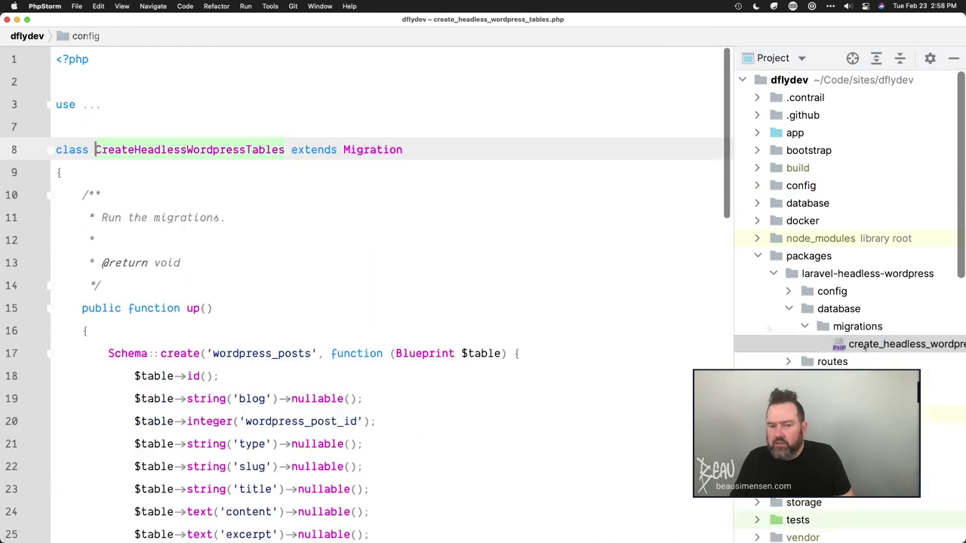
- Look over the migration's format column, then open the package's routes/web.php
{"action": "scroll", "coordinate": [345, 249], "scroll_direction": "down", "scroll_amount": 10}
{"action": "scroll", "coordinate": [345, 248], "scroll_direction": "up", "scroll_amount": 1}
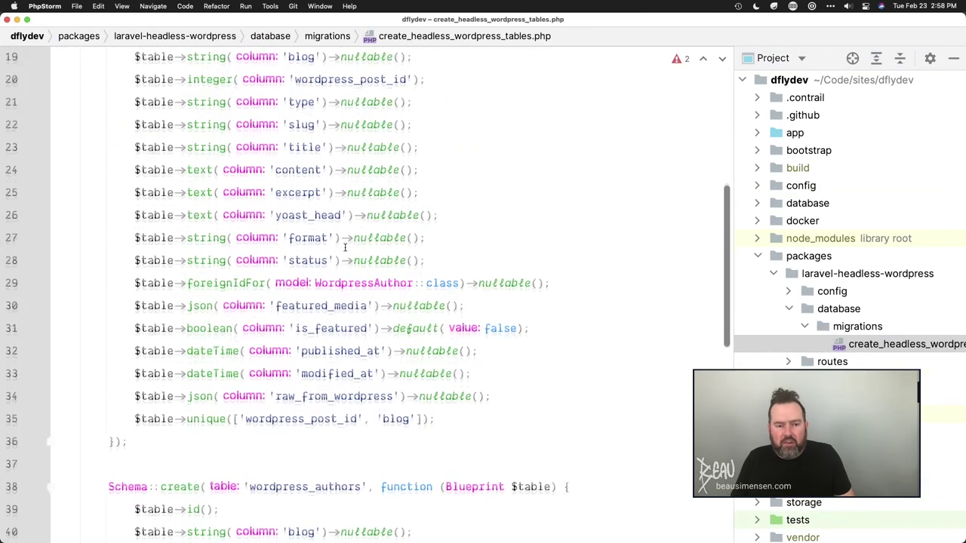
{"action": "left_click", "coordinate": [345, 247]}
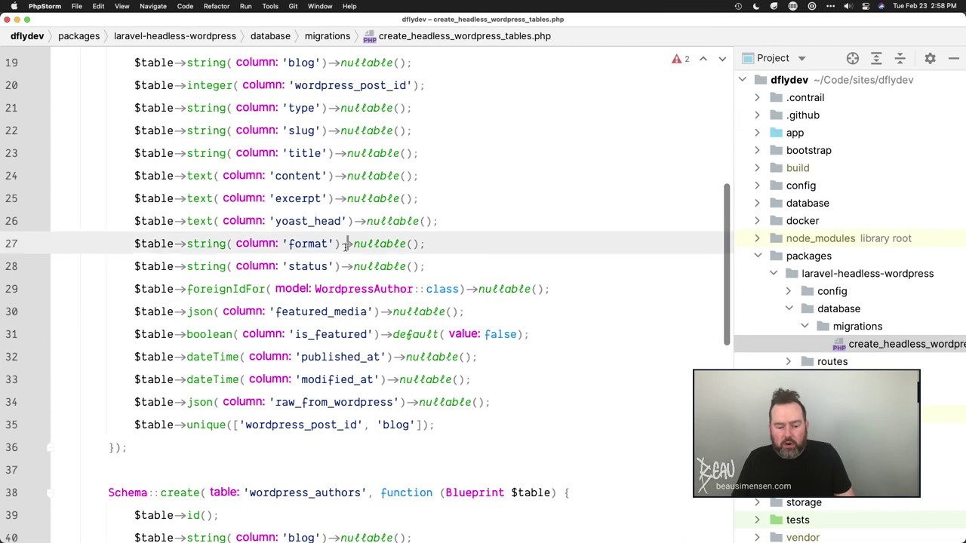
{"action": "scroll", "coordinate": [345, 247], "scroll_direction": "up", "scroll_amount": 1}
{"action": "scroll", "coordinate": [344, 246], "scroll_direction": "down", "scroll_amount": 5}
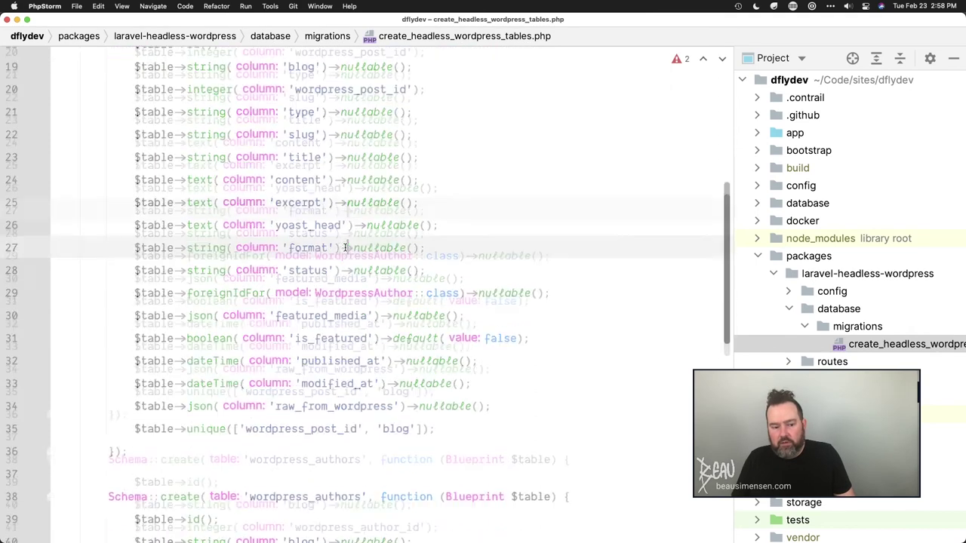
{"action": "scroll", "coordinate": [345, 247], "scroll_direction": "up", "scroll_amount": 6}
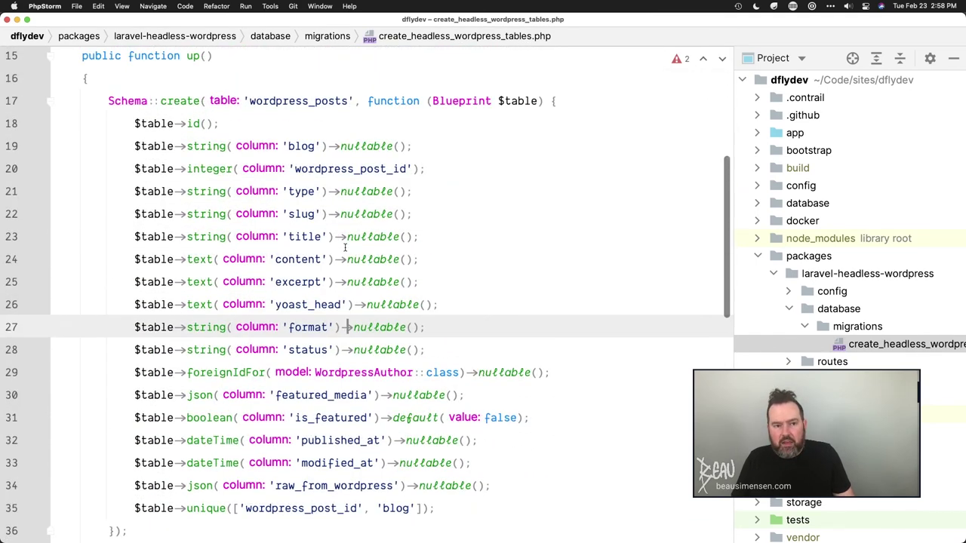
{"action": "scroll", "coordinate": [345, 247], "scroll_direction": "down", "scroll_amount": 5}
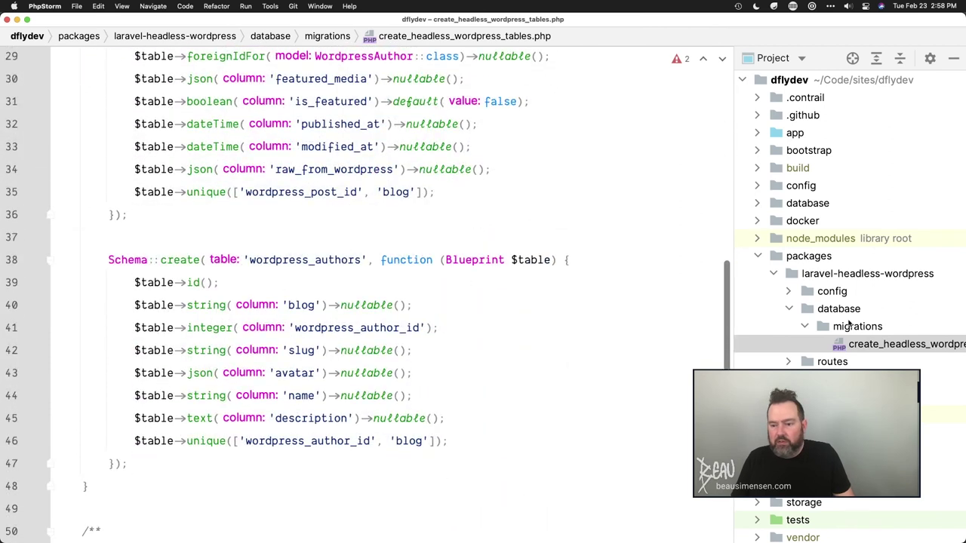
{"action": "left_click", "coordinate": [789, 361]}
{"action": "double_click", "coordinate": [838, 379]}
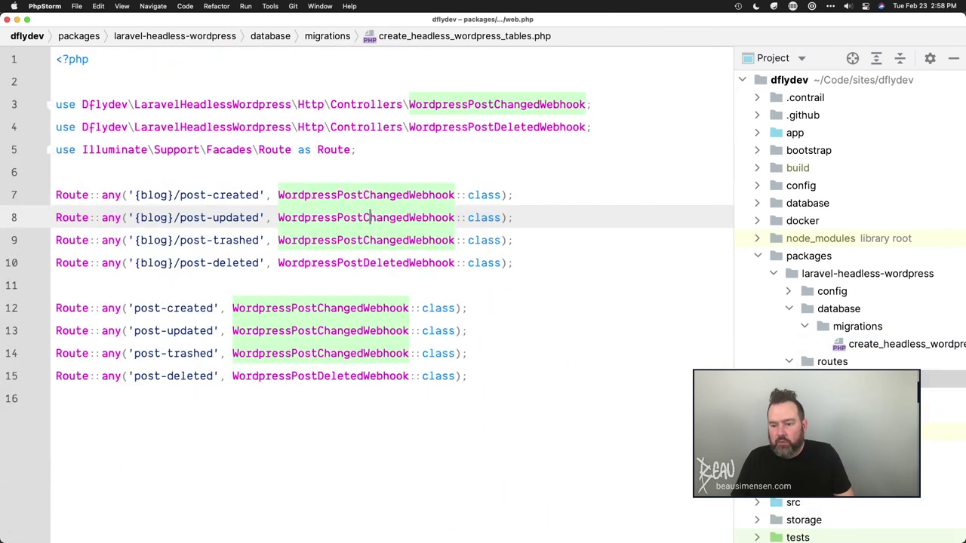
- Select the {blog} route parameter in the package's post webhook routes
{"action": "left_click", "coordinate": [285, 185]}
{"action": "left_click", "coordinate": [256, 167]}
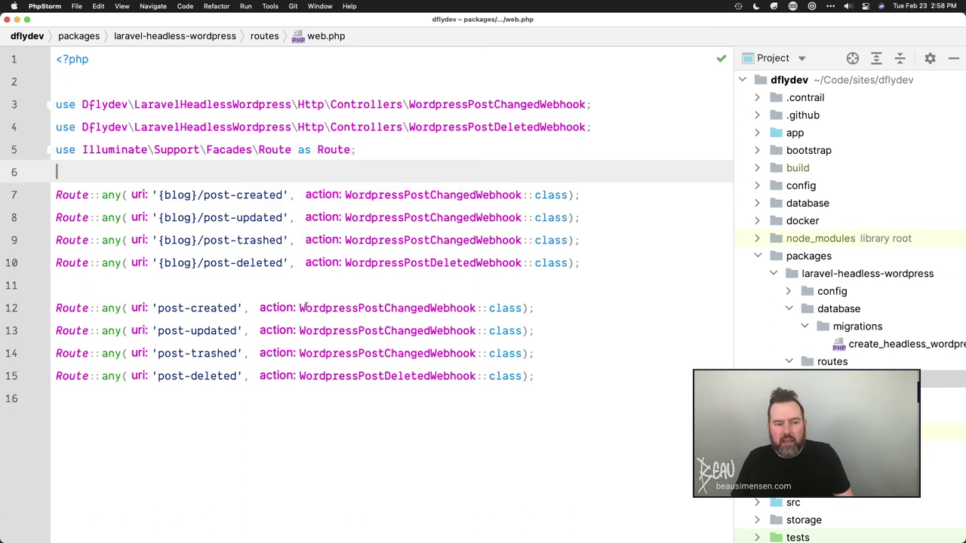
{"action": "left_click_drag", "start_coordinate": [156, 194], "coordinate": [184, 195]}
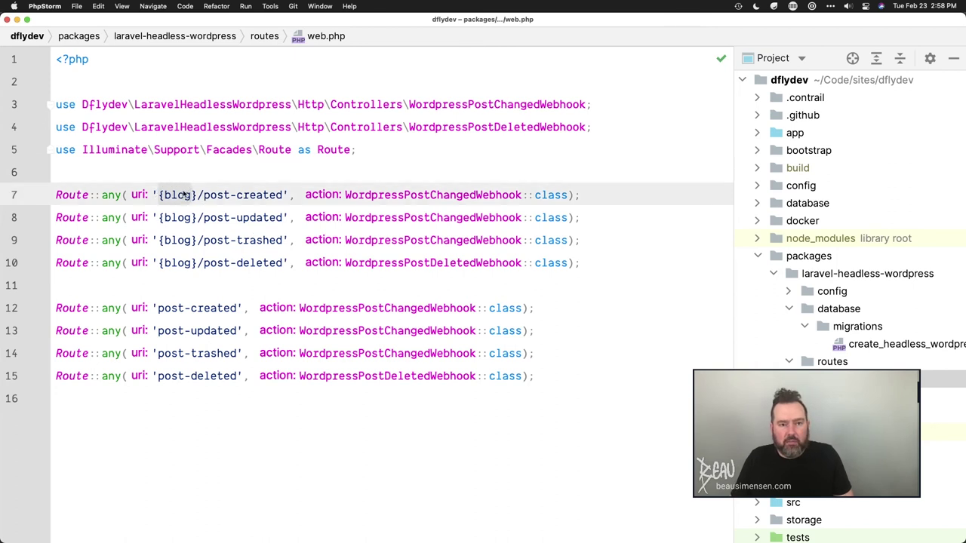
{"action": "left_click", "coordinate": [227, 193]}
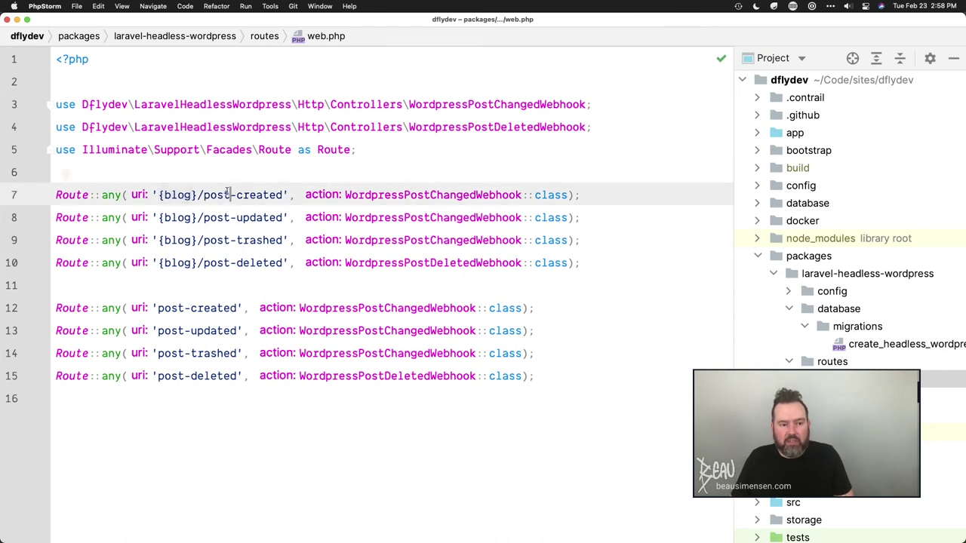
{"action": "left_click_drag", "start_coordinate": [157, 194], "coordinate": [199, 194]}
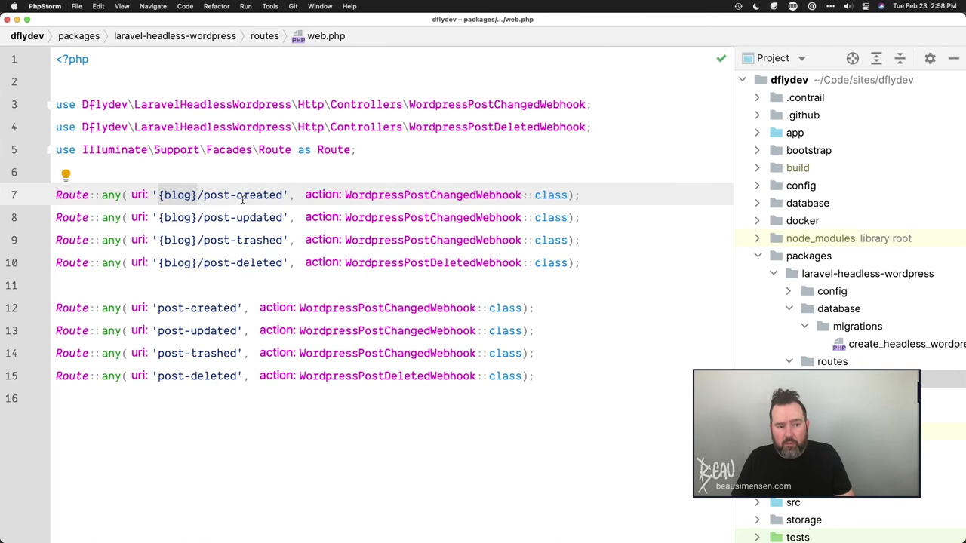
{"action": "left_click", "coordinate": [317, 162]}
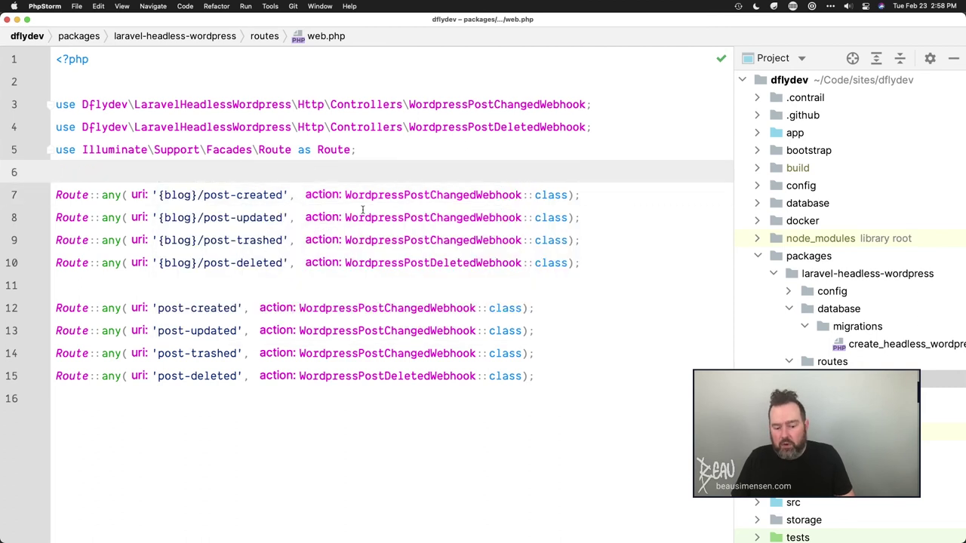
- Select the four routes without a blog parameter and open the WordpressPostChangedWebhook class
{"action": "mouse_move", "coordinate": [362, 209]}
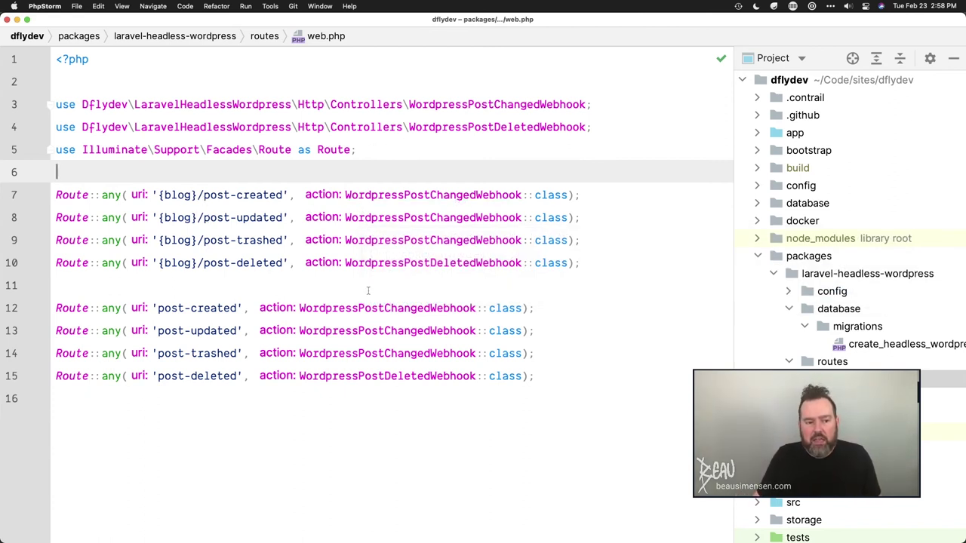
{"action": "left_click_drag", "start_coordinate": [540, 385], "coordinate": [60, 304]}
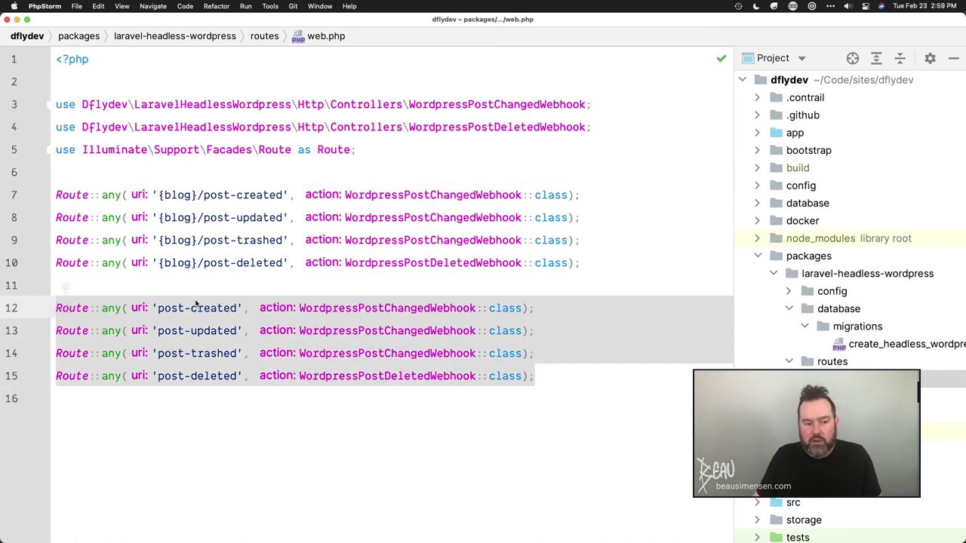
{"action": "left_click", "coordinate": [402, 190], "text": "super"}
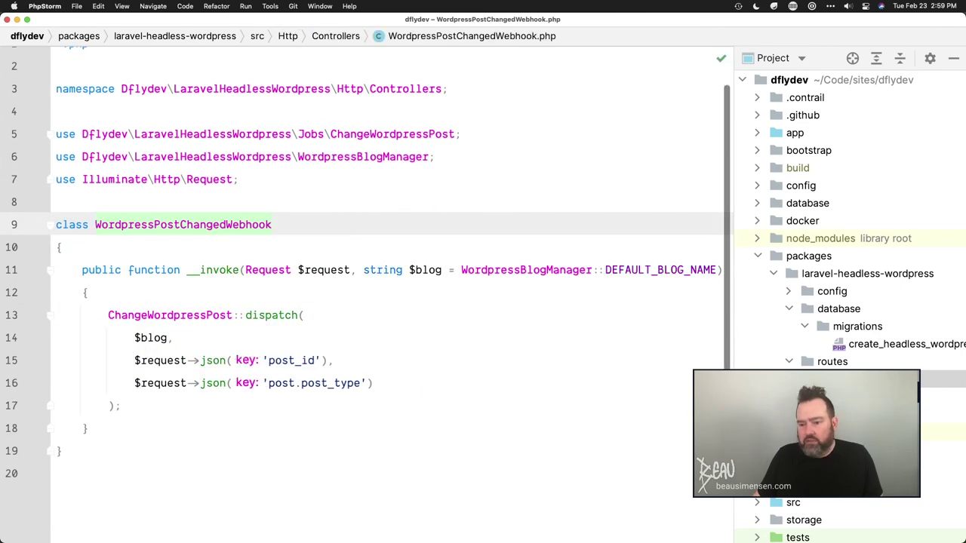
- Reveal web.php in the tree and open src/Jobs/ChangeWordpressPost.php
{"action": "left_click", "coordinate": [830, 379]}
{"action": "scroll", "coordinate": [817, 315], "scroll_direction": "down", "scroll_amount": 5}
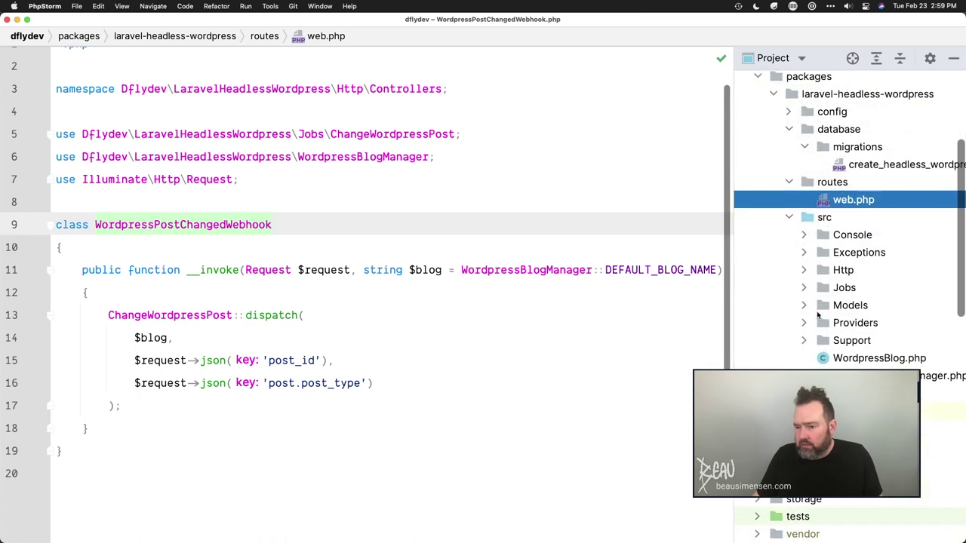
{"action": "left_click", "coordinate": [806, 288]}
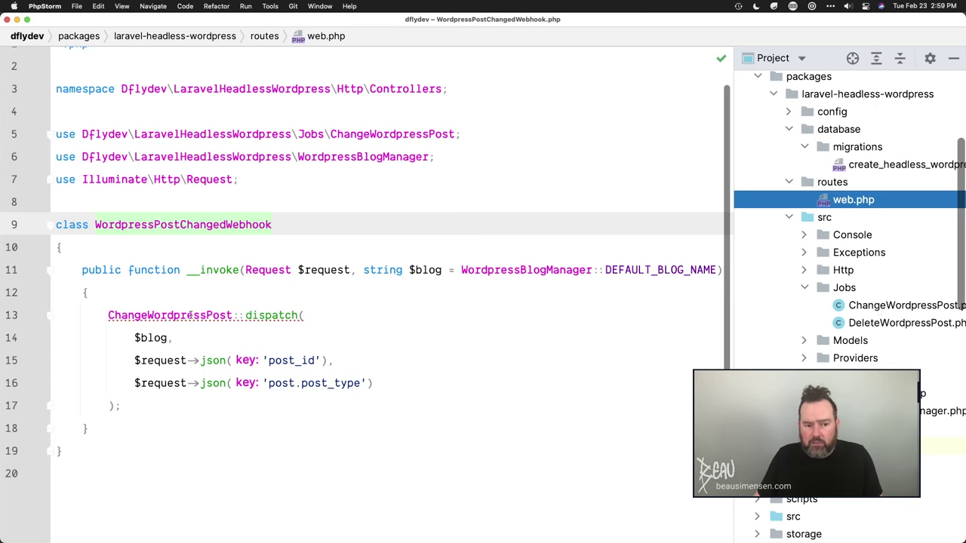
{"action": "double_click", "coordinate": [905, 305]}
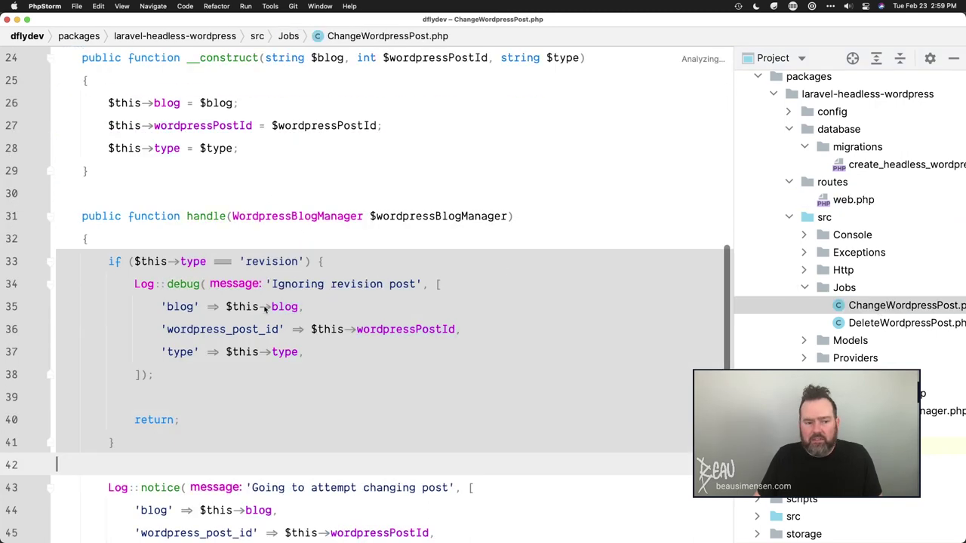
- Review handle()'s type check that skips revision posts and its logging
{"action": "scroll", "coordinate": [264, 310], "scroll_direction": "down", "scroll_amount": 3}
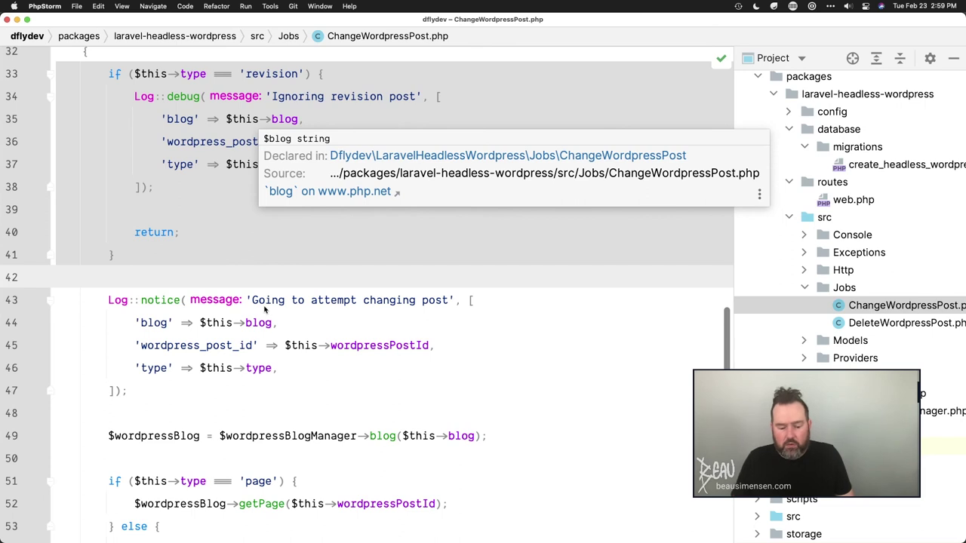
{"action": "scroll", "coordinate": [264, 310], "scroll_direction": "down", "scroll_amount": 2}
{"action": "scroll", "coordinate": [264, 309], "scroll_direction": "down", "scroll_amount": 2}
{"action": "scroll", "coordinate": [264, 310], "scroll_direction": "up", "scroll_amount": 3}
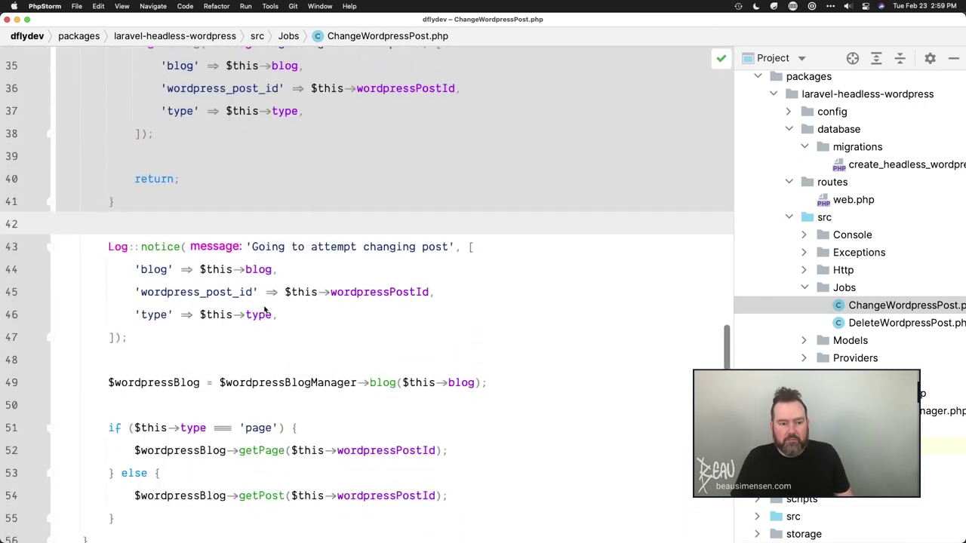
{"action": "scroll", "coordinate": [264, 309], "scroll_direction": "up", "scroll_amount": 3}
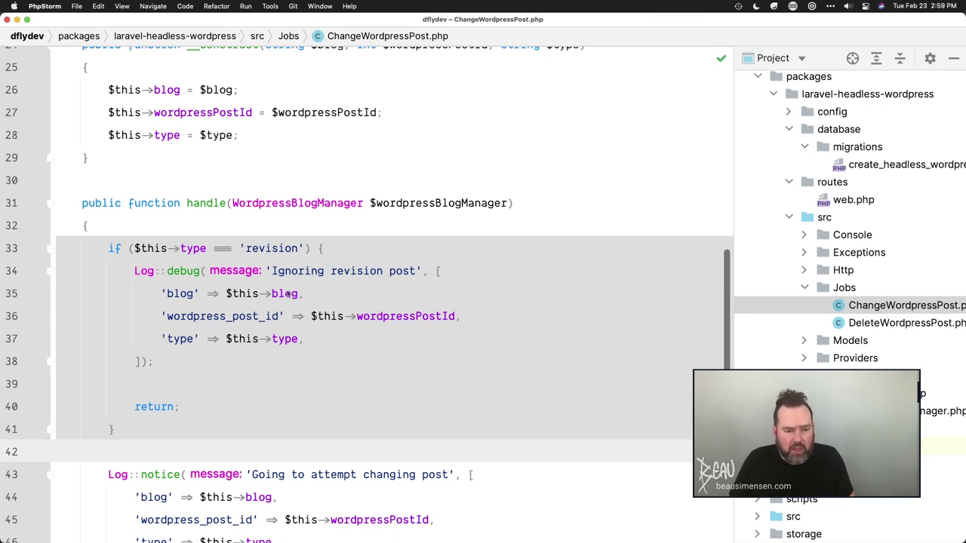
{"action": "left_click", "coordinate": [194, 255]}
{"action": "double_click", "coordinate": [261, 249]}
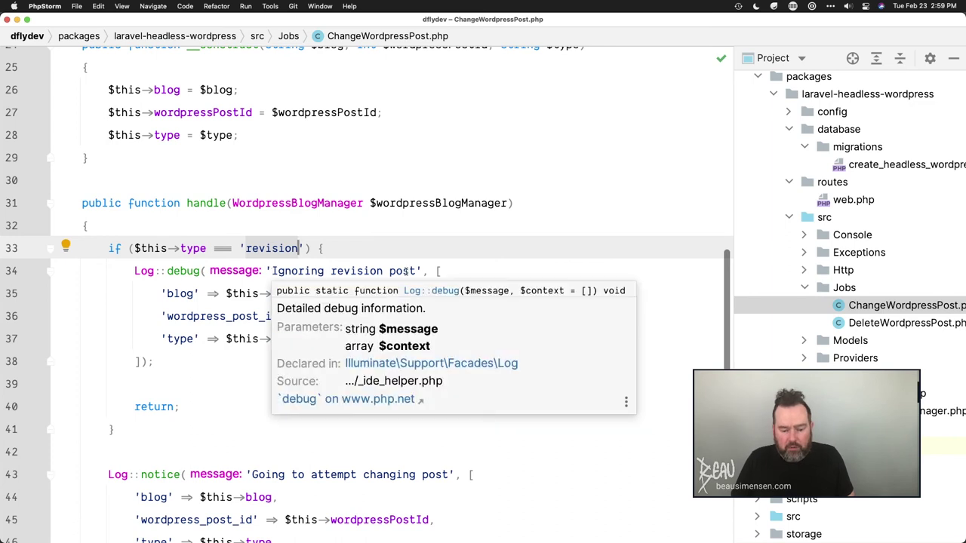
{"action": "scroll", "coordinate": [406, 271], "scroll_direction": "down", "scroll_amount": 5}
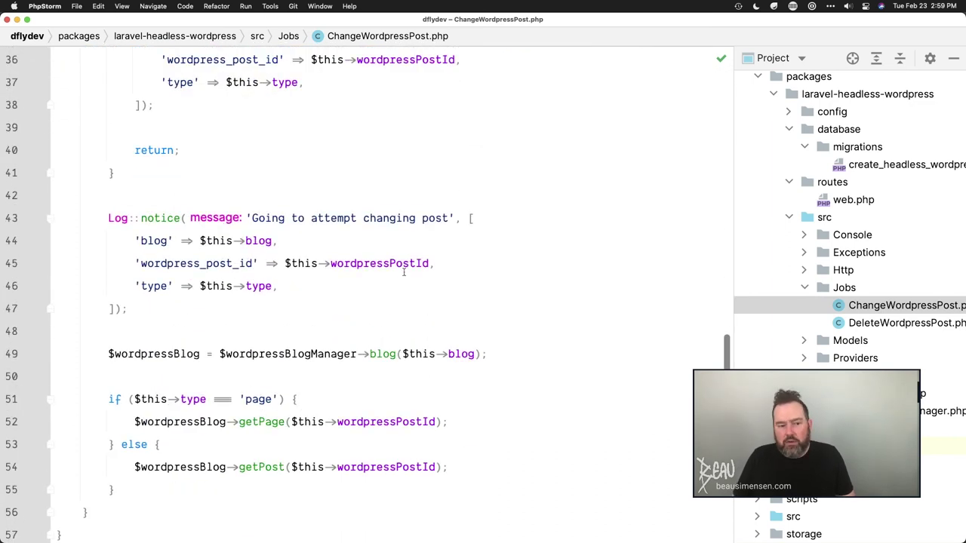
{"action": "scroll", "coordinate": [350, 342], "scroll_direction": "down", "scroll_amount": 1}
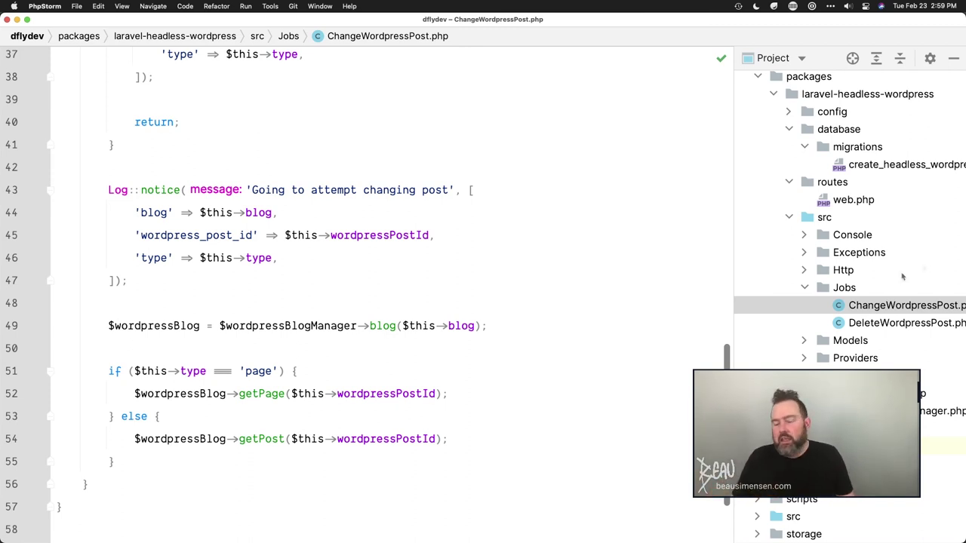
{"action": "scroll", "coordinate": [851, 262], "scroll_direction": "up", "scroll_amount": 3}
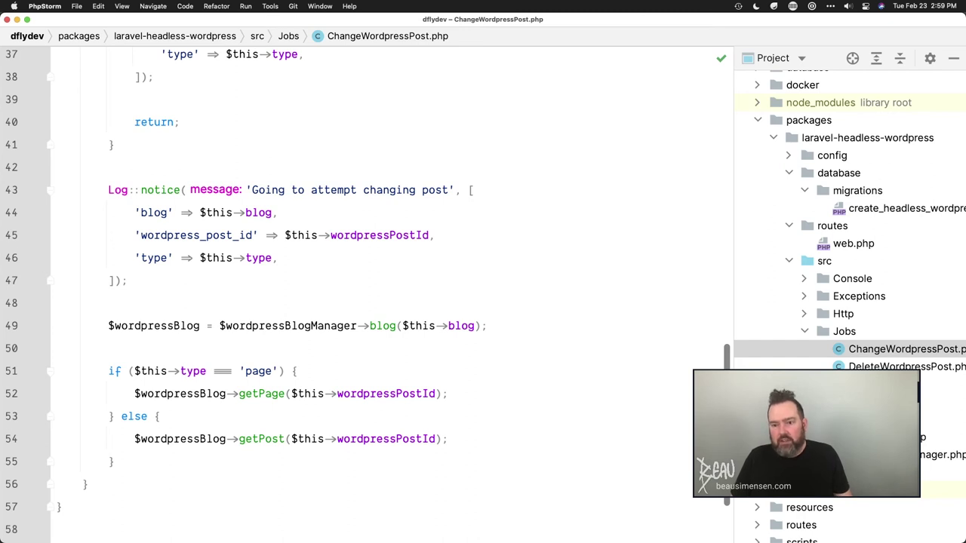
- Launch TablePlus and connect to the Staging All (Vapor) server
{"action": "key", "text": "alt+space"}
{"action": "type", "text": "tab"}
{"action": "key", "text": "Return"}
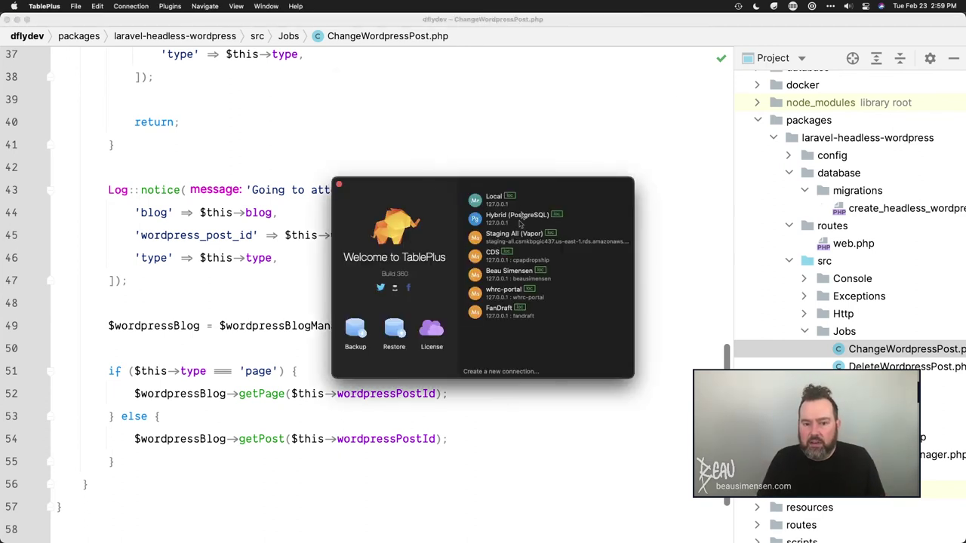
{"action": "left_click", "coordinate": [510, 240]}
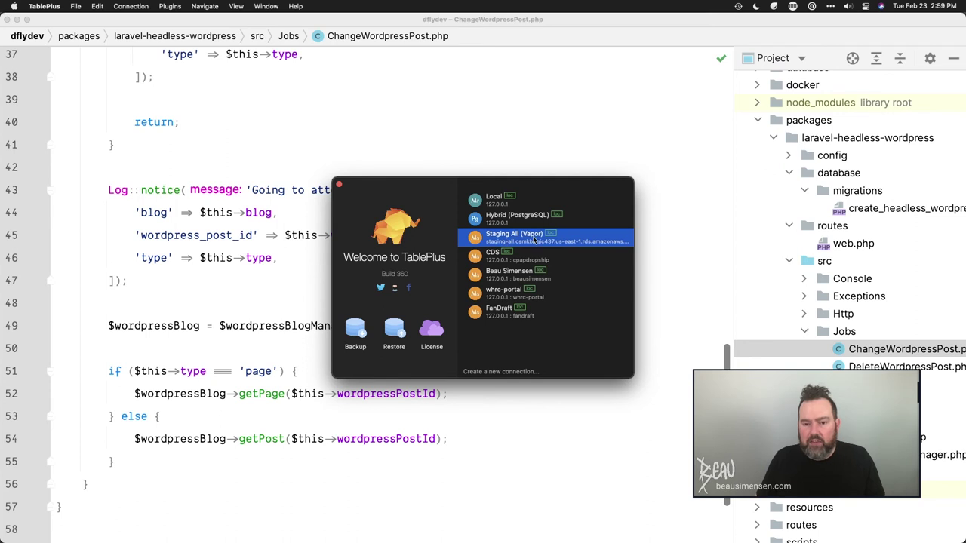
{"action": "double_click", "coordinate": [534, 239]}
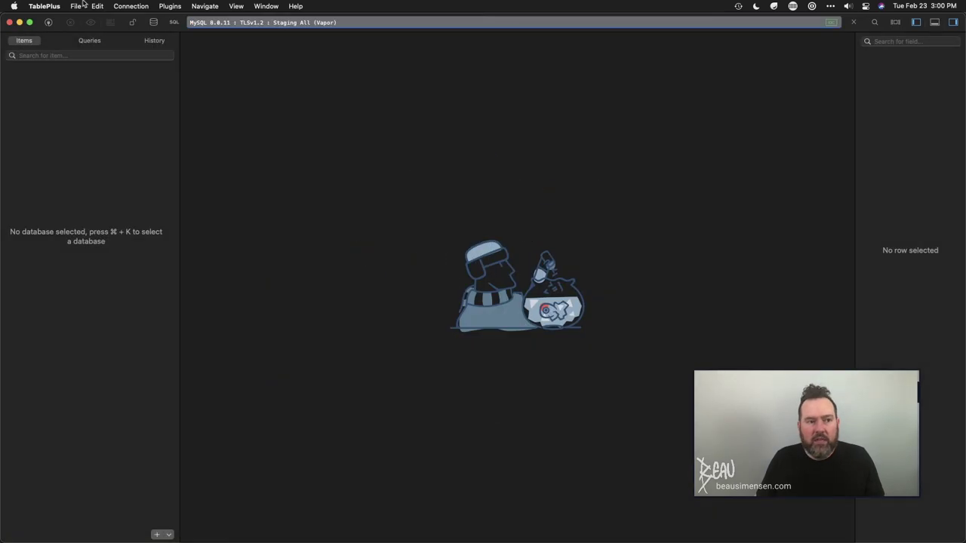
{"action": "key", "text": "super+k"}
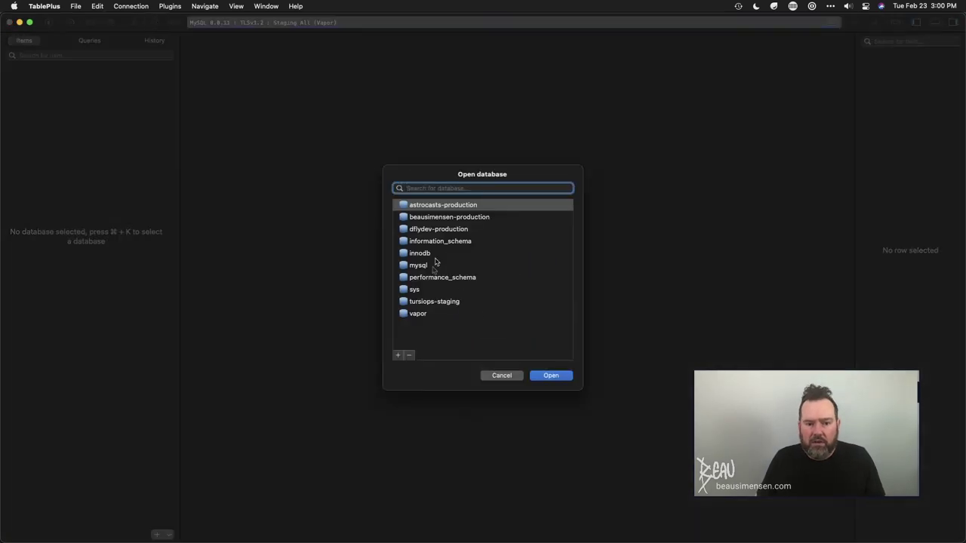
- Open the dflydev-production database and show the wordpress_posts rows
{"action": "double_click", "coordinate": [440, 229]}
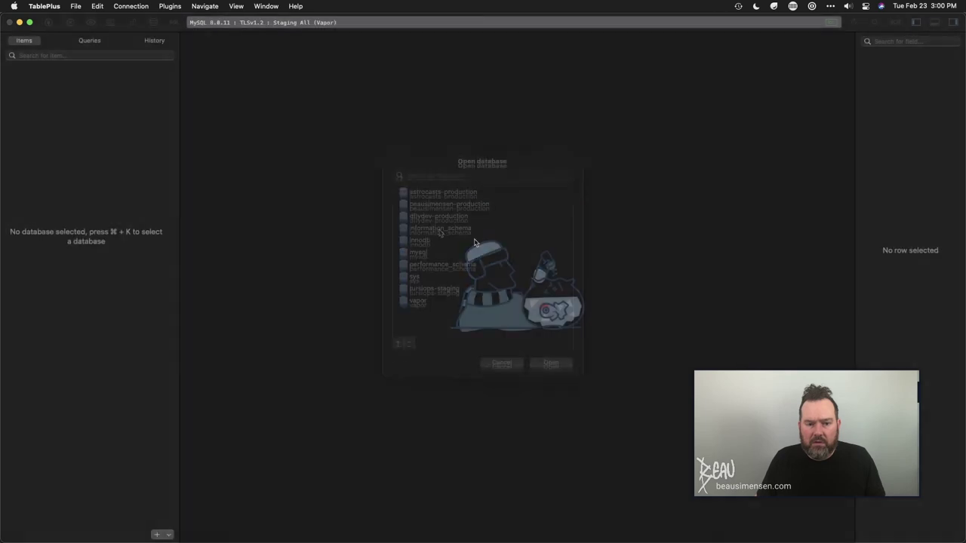
{"action": "left_click", "coordinate": [53, 249]}
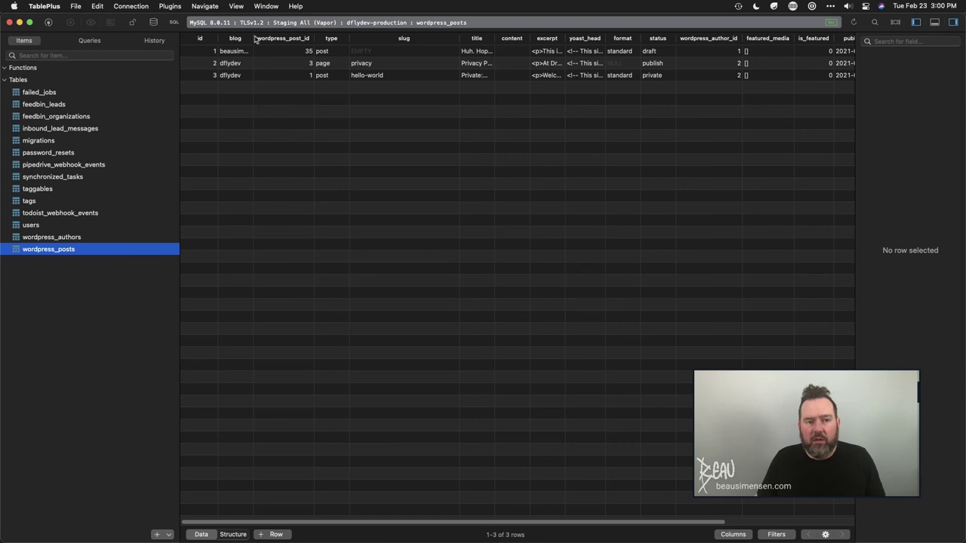
- Widen the blog and title columns, inspect each row, and view post 35's full title
{"action": "left_click_drag", "start_coordinate": [253, 39], "coordinate": [363, 40]}
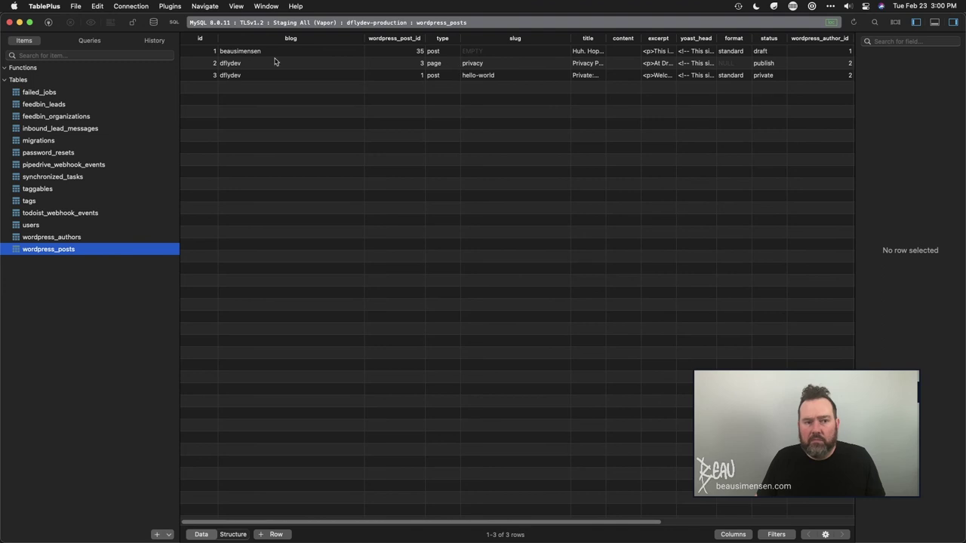
{"action": "left_click", "coordinate": [240, 64]}
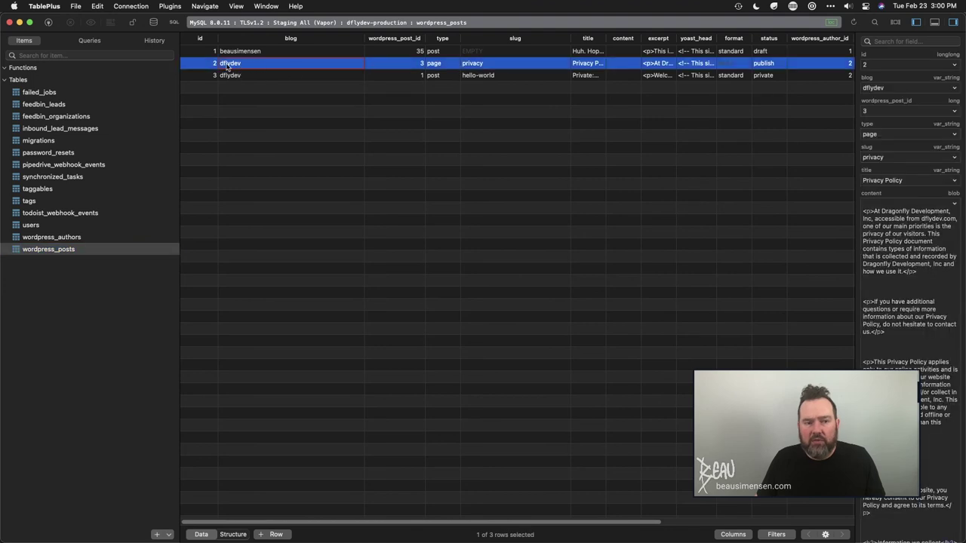
{"action": "left_click", "coordinate": [232, 75]}
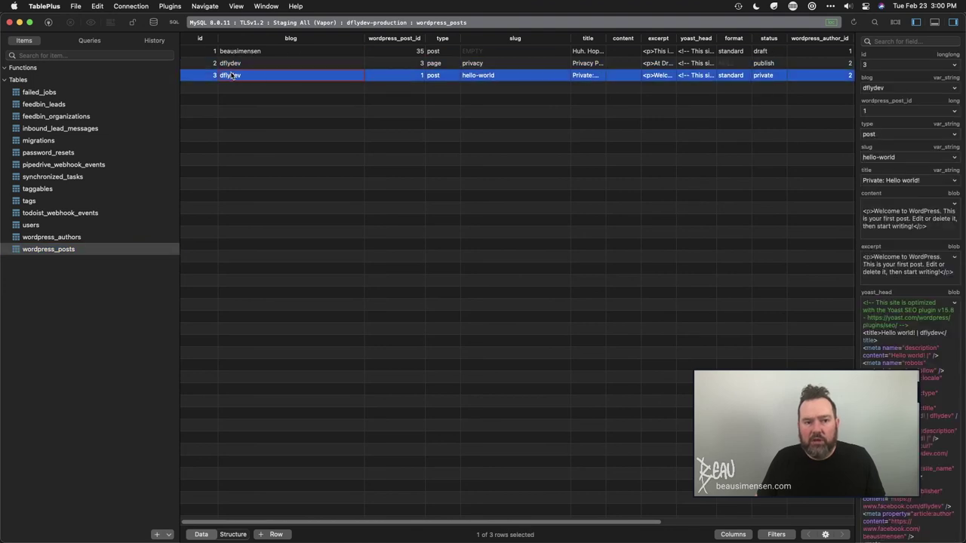
{"action": "left_click", "coordinate": [236, 65]}
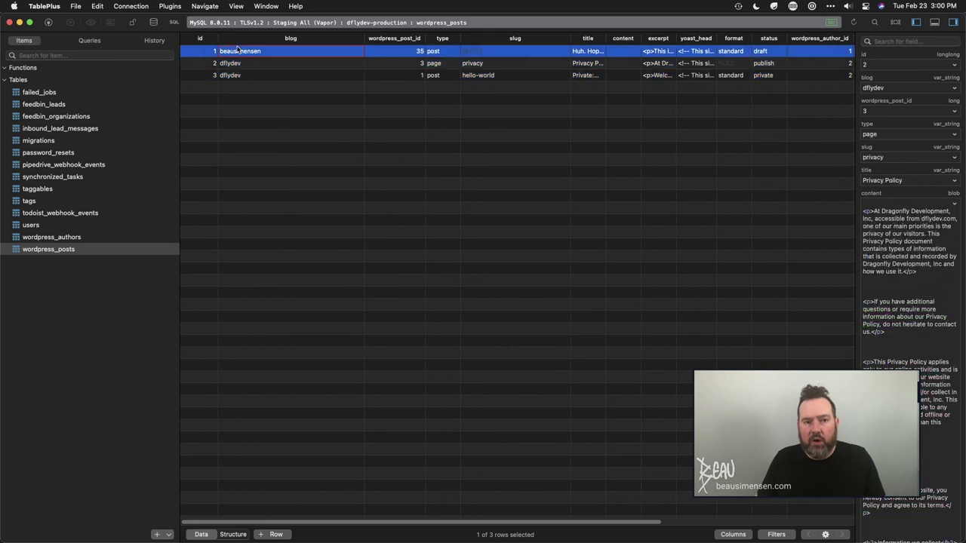
{"action": "left_click", "coordinate": [240, 51]}
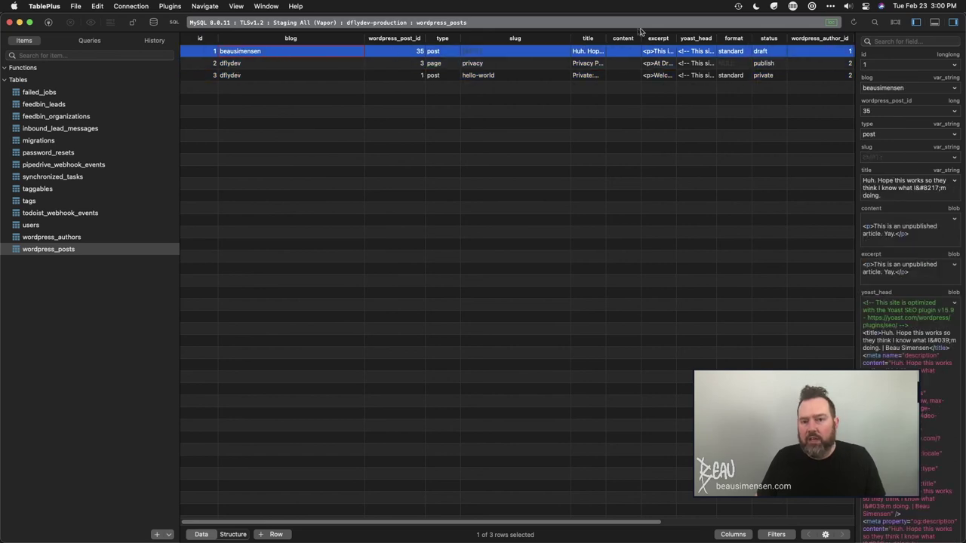
{"action": "left_click_drag", "start_coordinate": [607, 38], "coordinate": [786, 38]}
{"action": "double_click", "coordinate": [626, 51]}
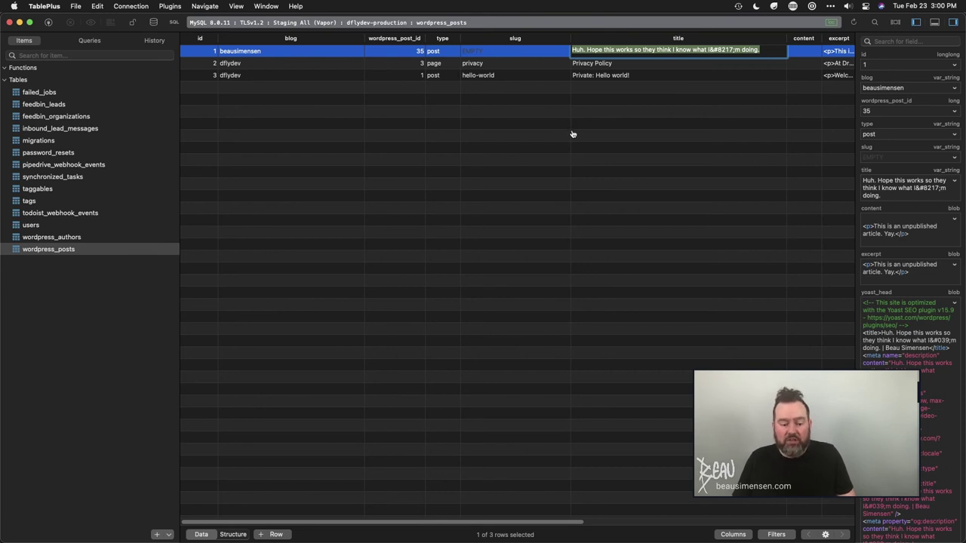
- Back in PhpStorm, expand app, Actions, Http and Controllers in the Project tree
{"action": "key", "text": "super+Tab"}
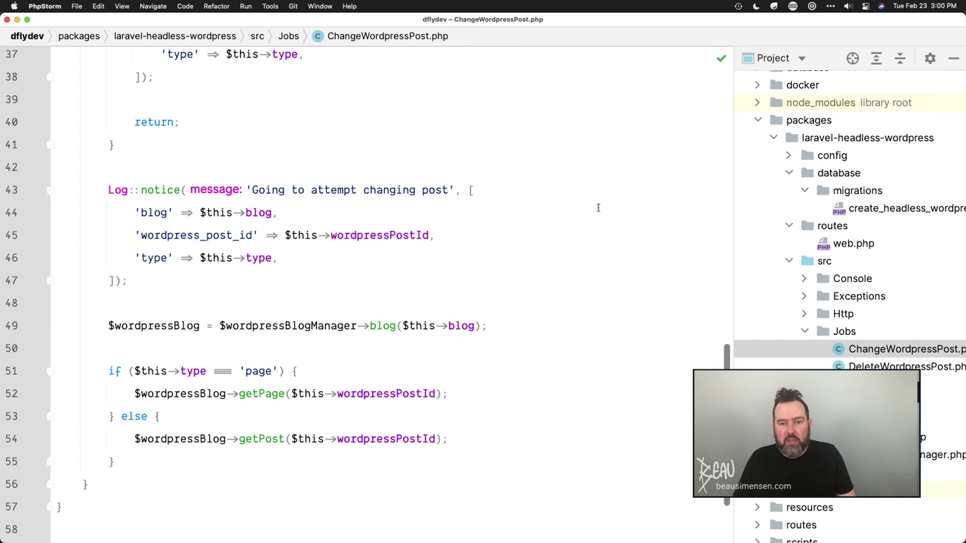
{"action": "left_click", "coordinate": [597, 212]}
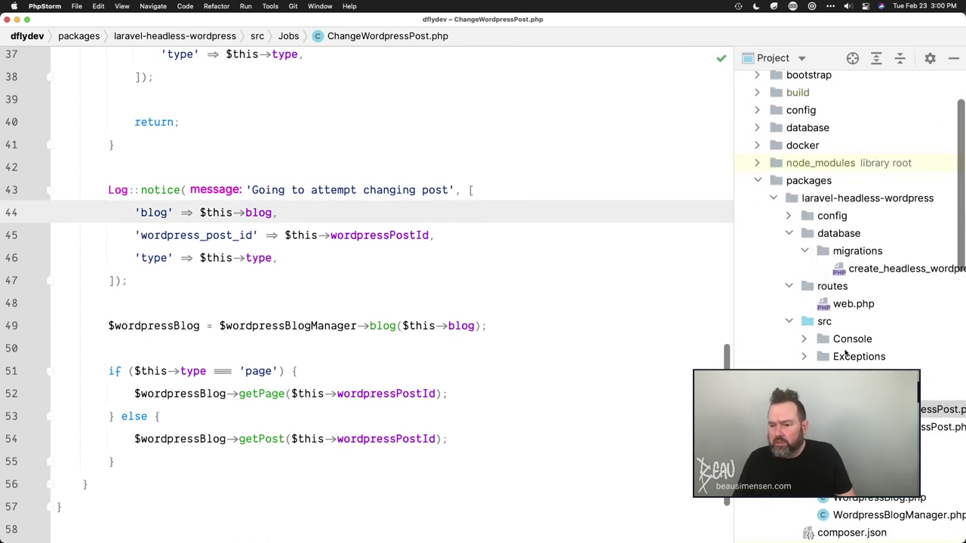
{"action": "left_click", "coordinate": [757, 133]}
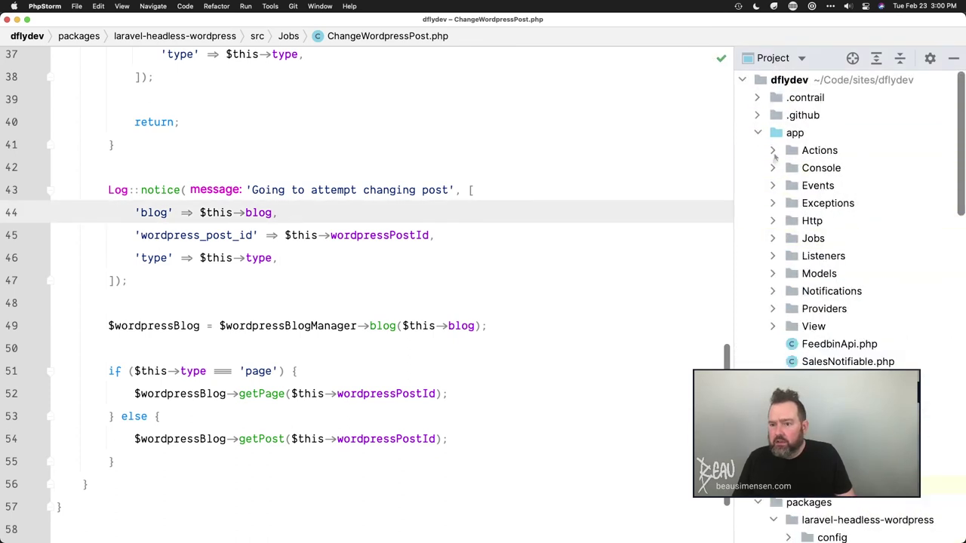
{"action": "left_click", "coordinate": [773, 150]}
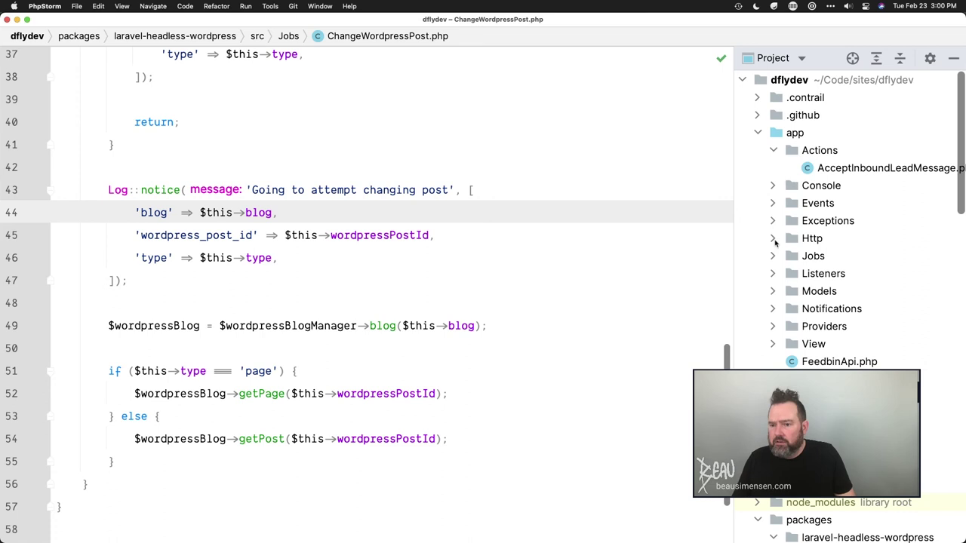
{"action": "left_click", "coordinate": [772, 239]}
{"action": "left_click", "coordinate": [789, 256]}
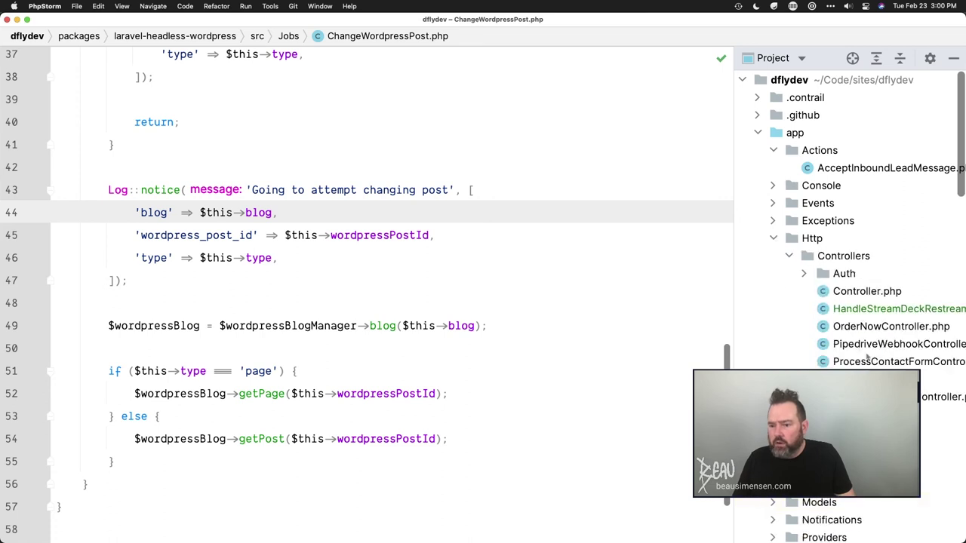
{"action": "scroll", "coordinate": [864, 317], "scroll_direction": "down", "scroll_amount": 1}
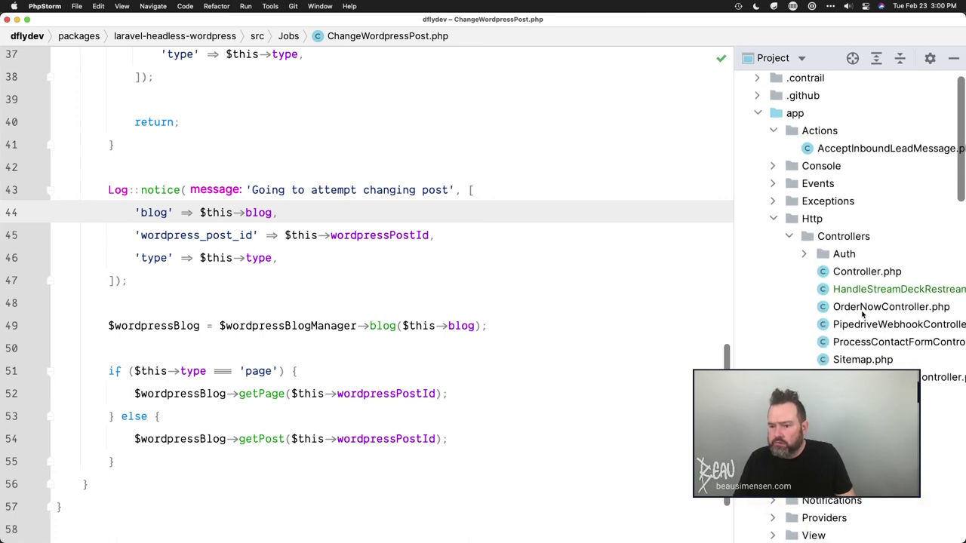
{"action": "scroll", "coordinate": [862, 315], "scroll_direction": "down", "scroll_amount": 8}
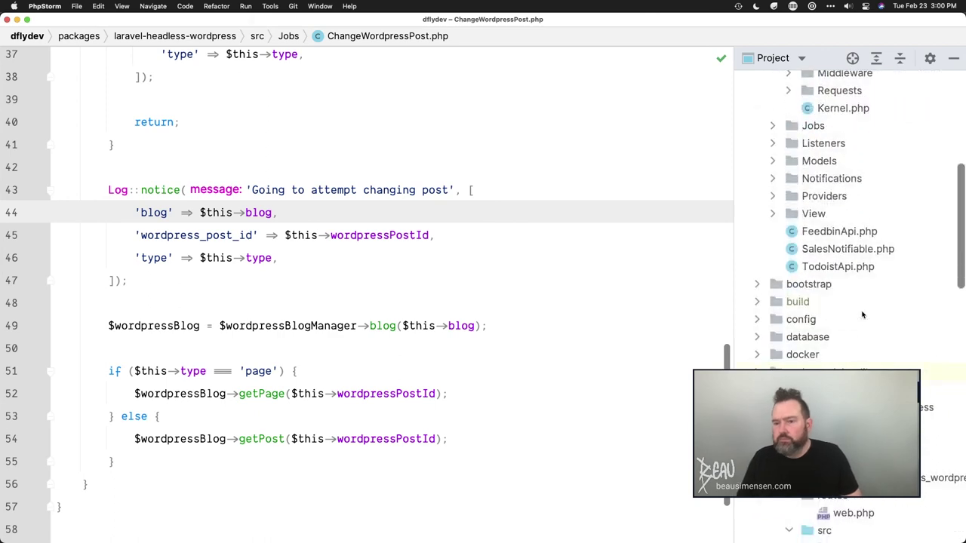
- Search Everywhere for web.php, reopening the WordpressPostChangedWebhook controller
{"action": "key", "text": "shift"}
{"action": "key", "text": "shift"}
{"action": "type", "text": "web.php"}
{"action": "key", "text": "Down"}
{"action": "key", "text": "Return"}
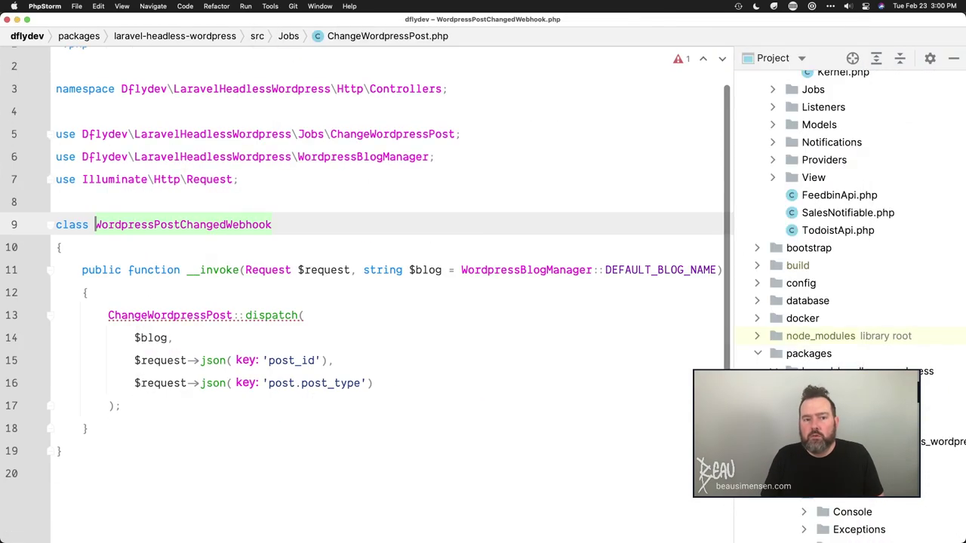
{"action": "key", "text": "shift"}
{"action": "key", "text": "shift"}
- Open routes/web.php from the search and scroll to the blog routes
{"action": "type", "text": "web.php"}
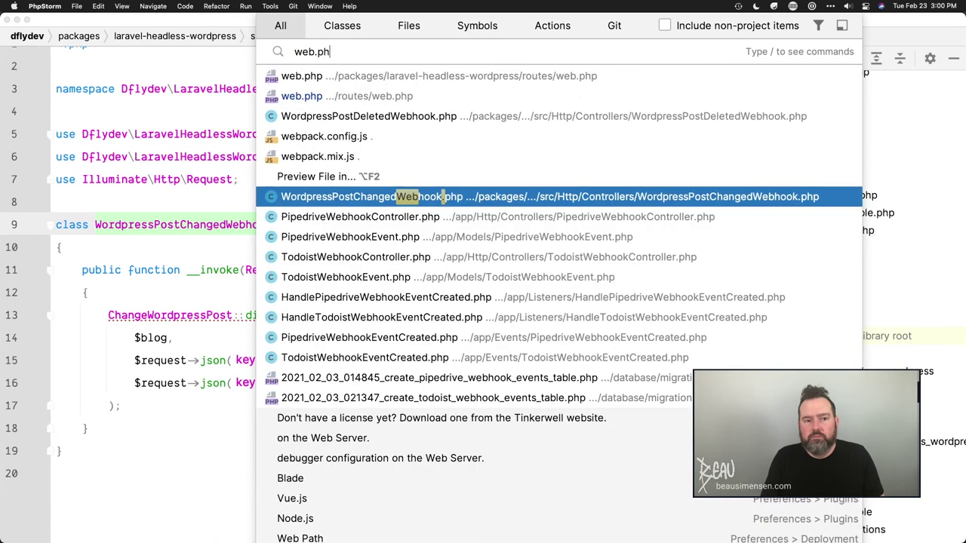
{"action": "key", "text": "Up"}
{"action": "key", "text": "Up"}
{"action": "key", "text": "Return"}
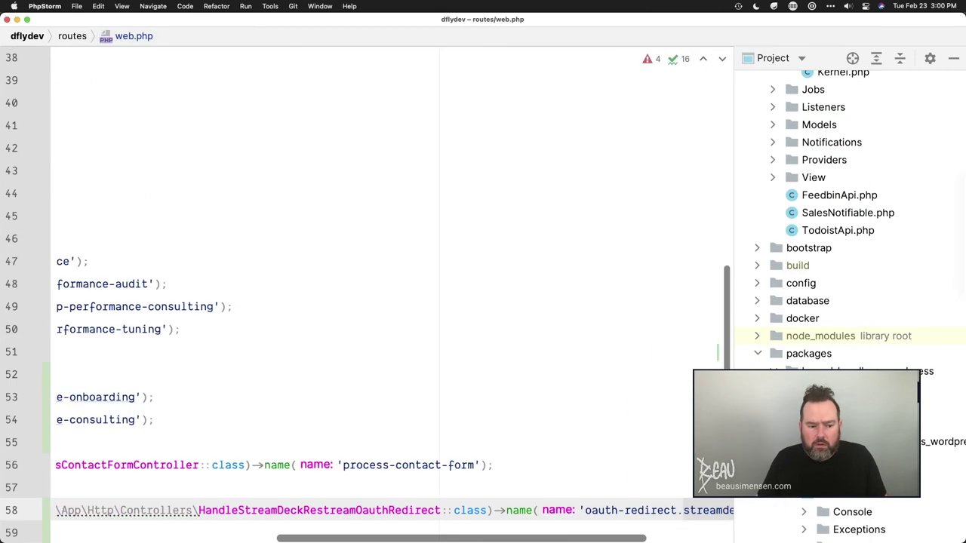
{"action": "scroll", "coordinate": [464, 402], "scroll_direction": "left", "scroll_amount": 5}
{"action": "scroll", "coordinate": [464, 402], "scroll_direction": "down", "scroll_amount": 10}
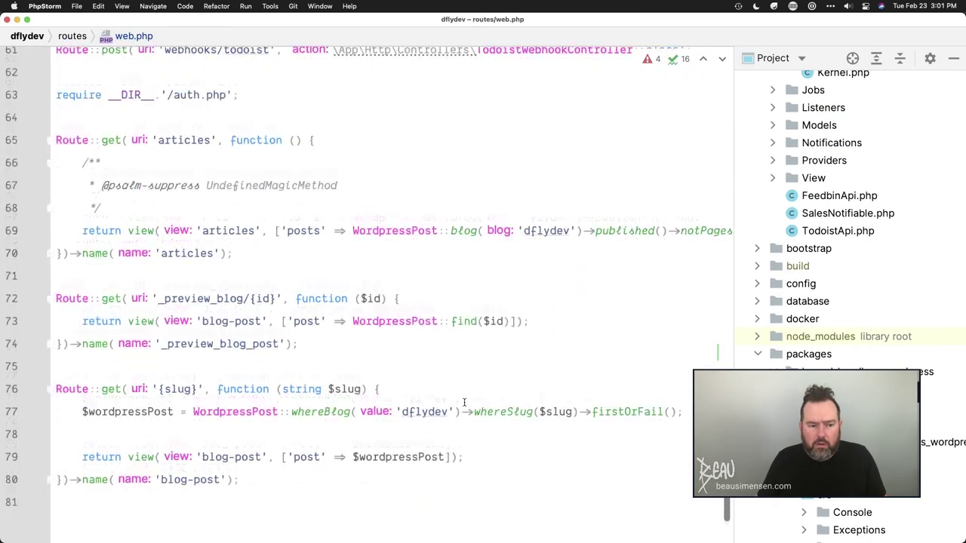
{"action": "scroll", "coordinate": [302, 377], "scroll_direction": "down", "scroll_amount": 1}
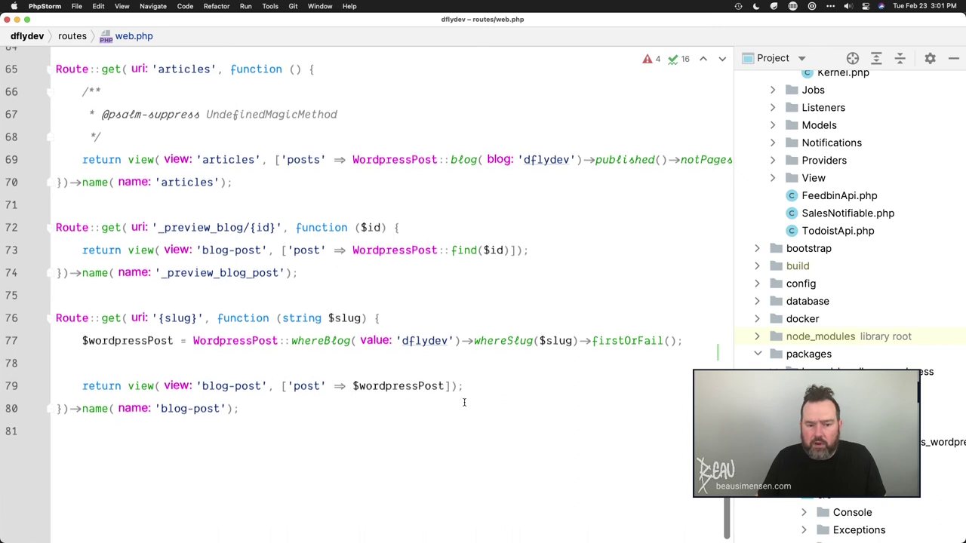
- Retype the closing parenthesis after 'dflydev' in line 77's WordpressPost query
{"action": "left_click", "coordinate": [83, 340]}
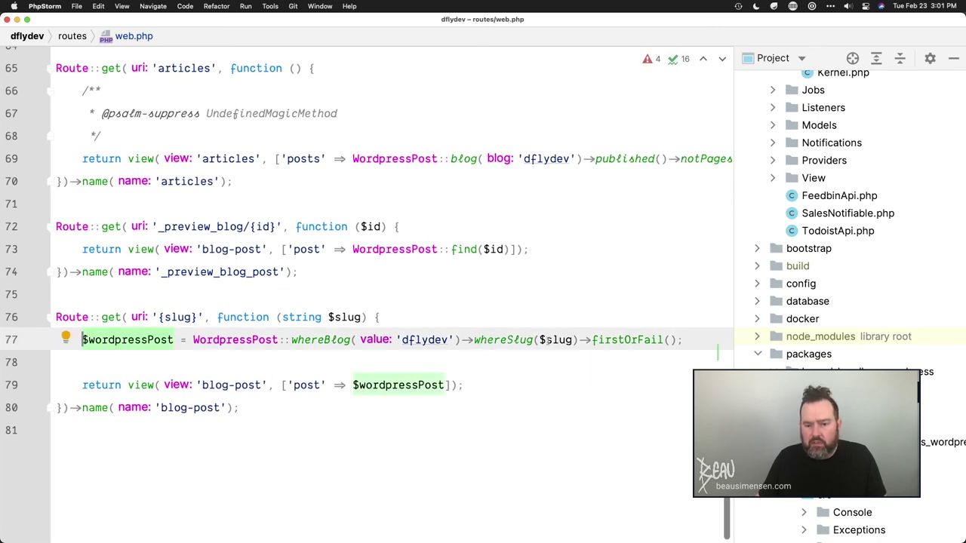
{"action": "left_click", "coordinate": [191, 340]}
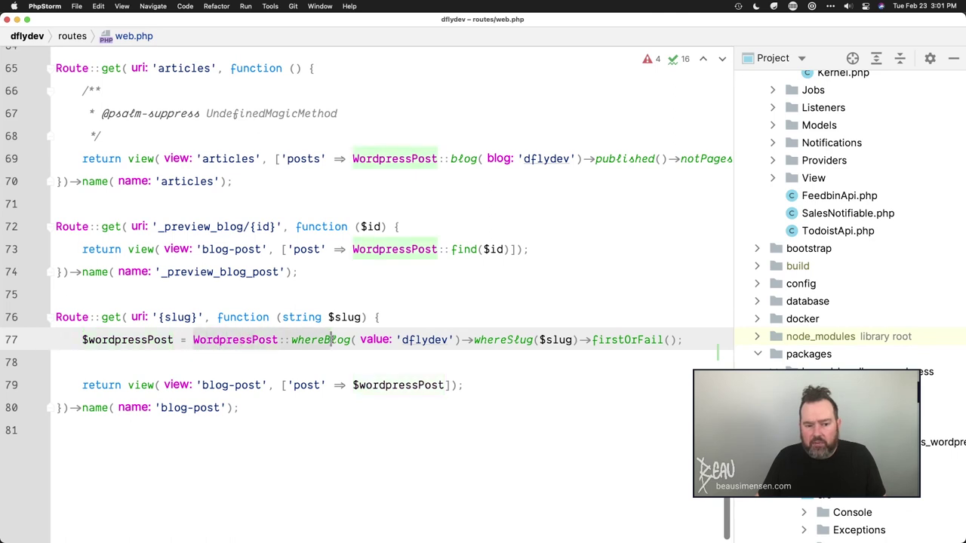
{"action": "left_click", "coordinate": [458, 340]}
{"action": "key", "text": "BackSpace"}
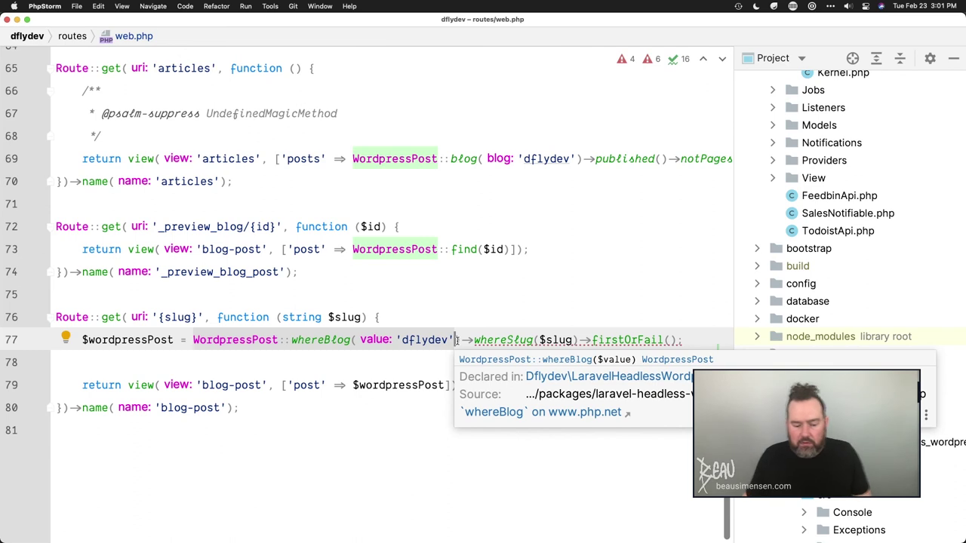
{"action": "type", "text": ")"}
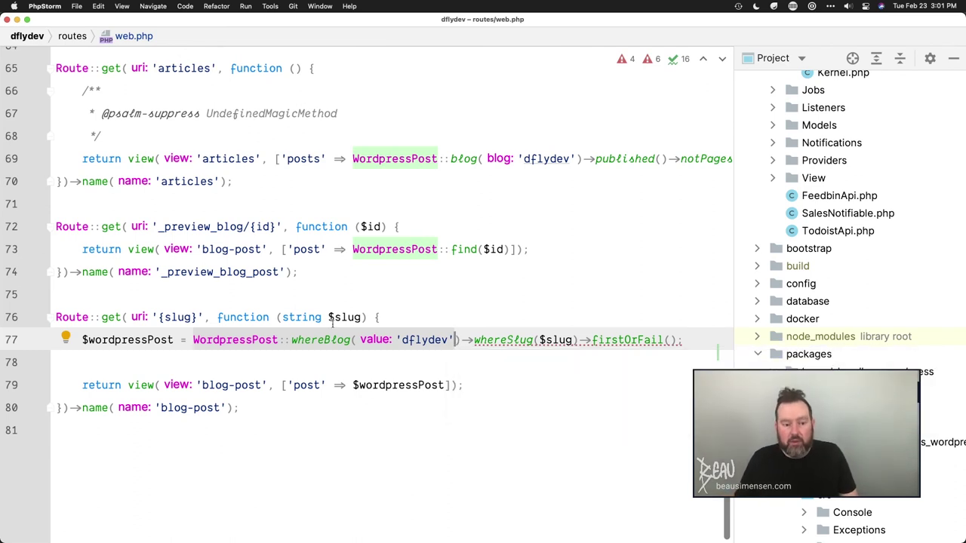
{"action": "mouse_move", "coordinate": [332, 323]}
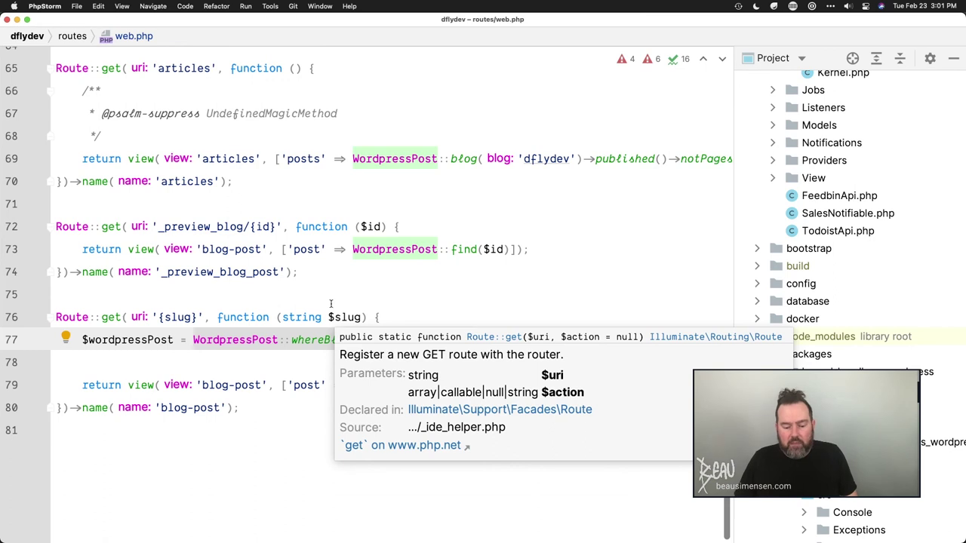
{"action": "key", "text": "Escape"}
{"action": "key", "text": "Down"}
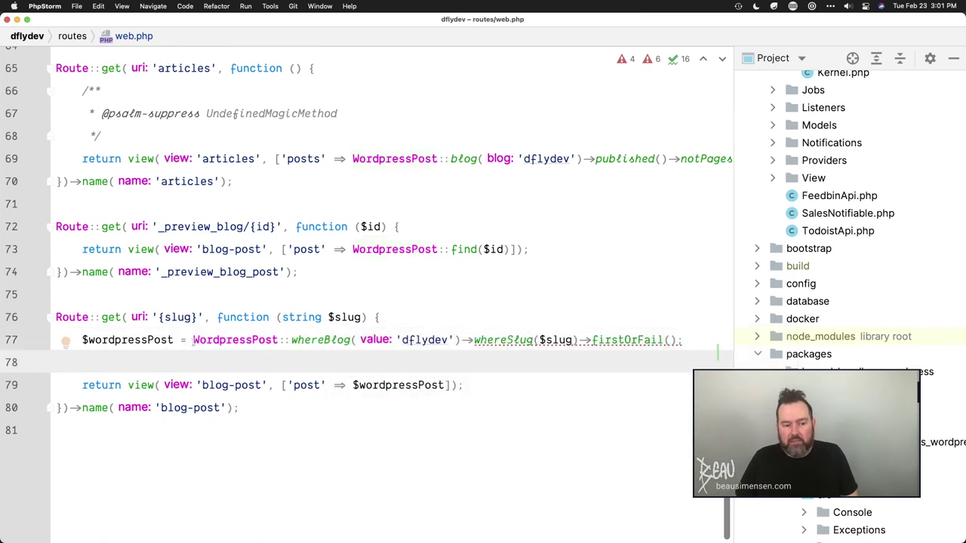
- Inspect the whereSlug-to-firstOrFail chain, $slug usages and line 69's articles query
{"action": "left_click", "coordinate": [195, 339]}
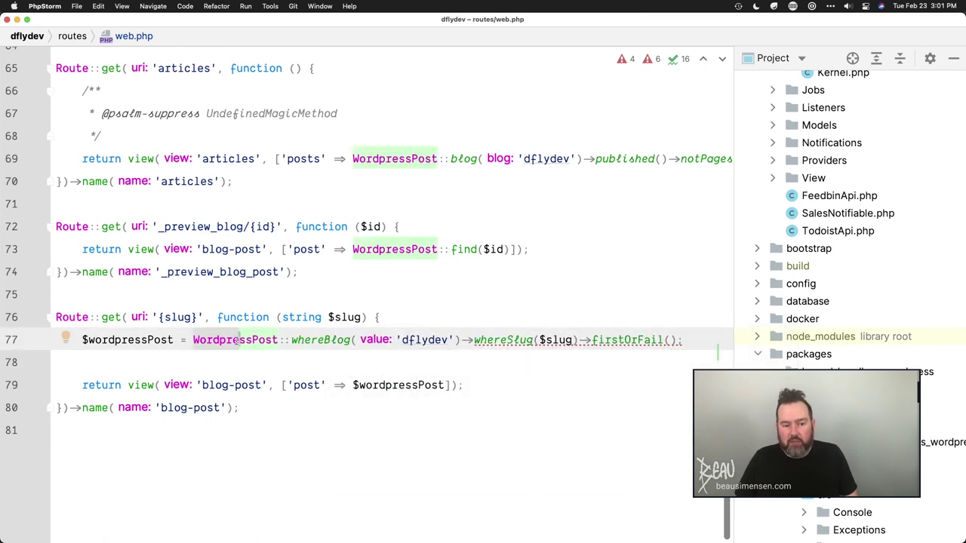
{"action": "left_click", "coordinate": [382, 337]}
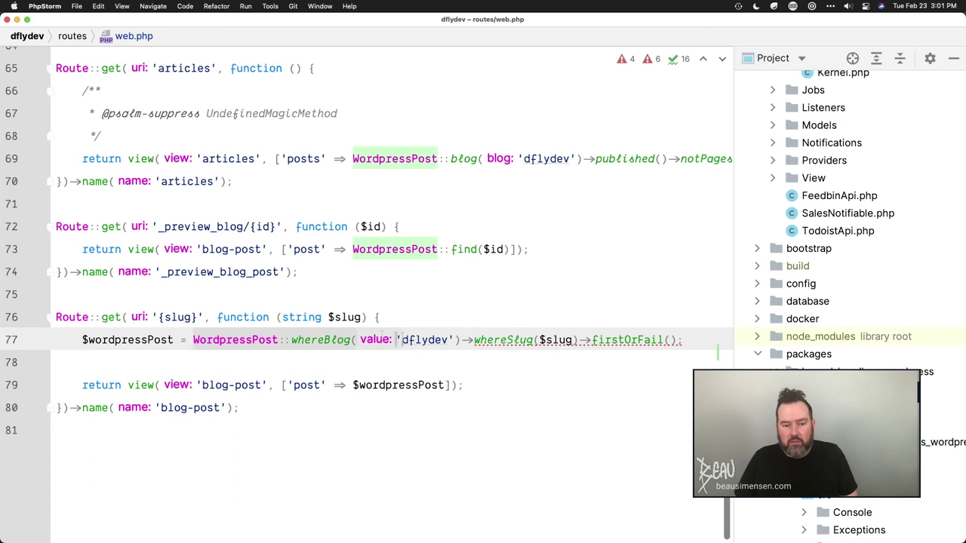
{"action": "left_click_drag", "start_coordinate": [468, 340], "coordinate": [668, 340]}
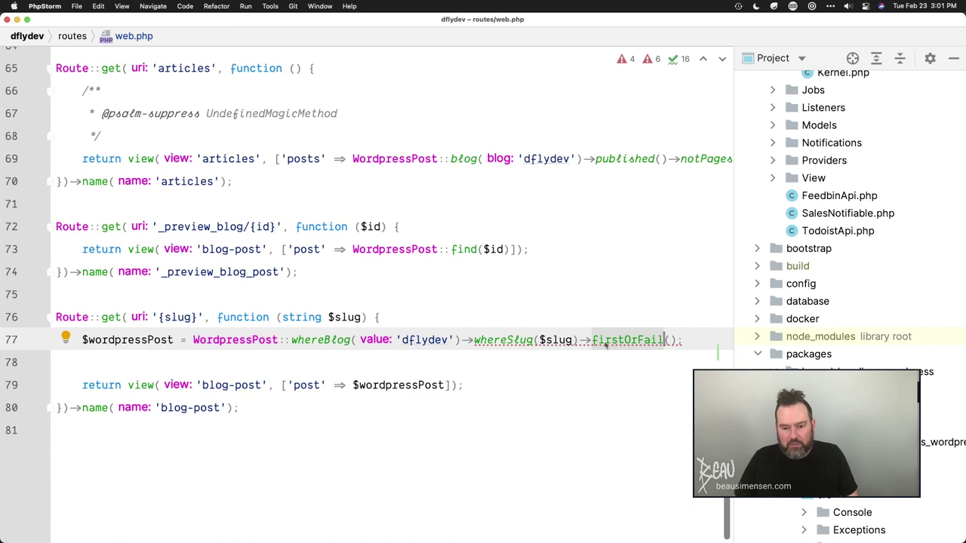
{"action": "mouse_move", "coordinate": [612, 346]}
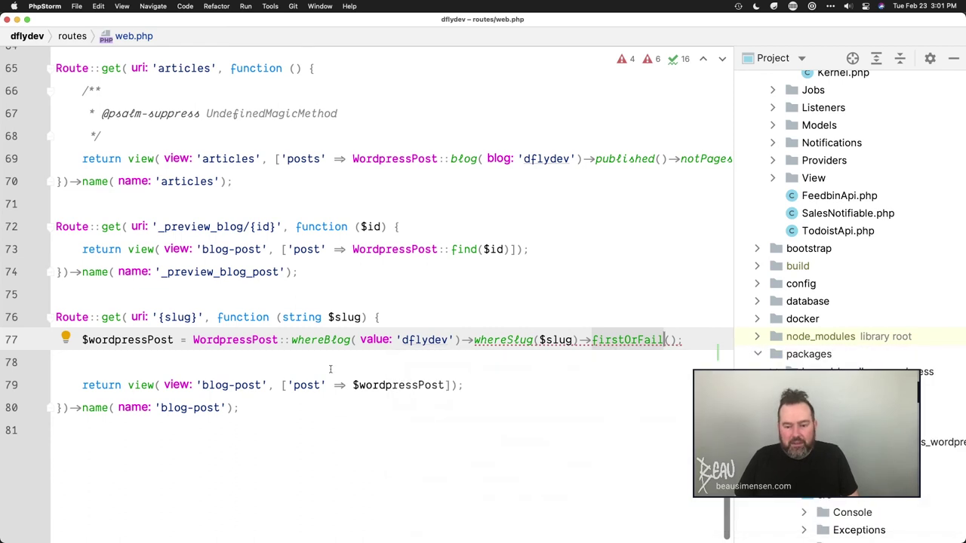
{"action": "left_click", "coordinate": [353, 316]}
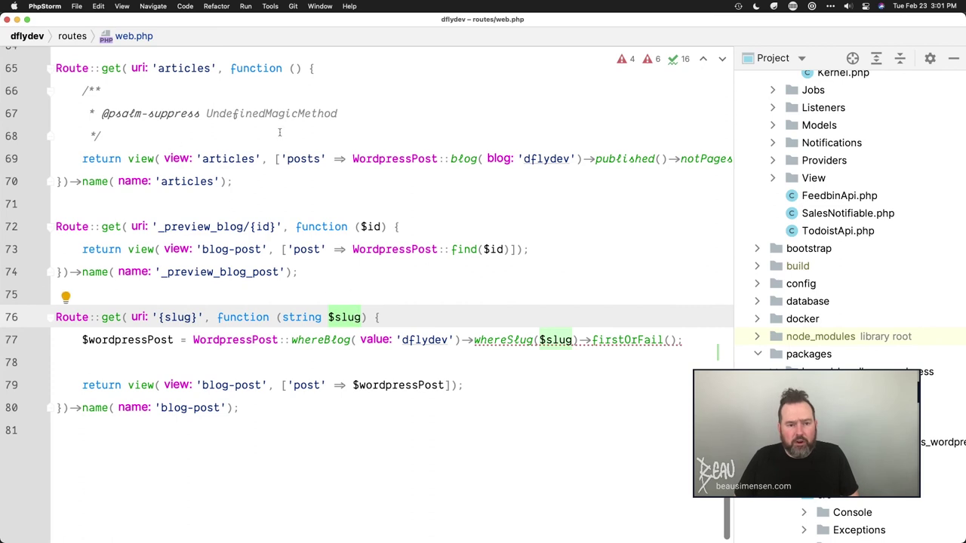
{"action": "left_click", "coordinate": [308, 158]}
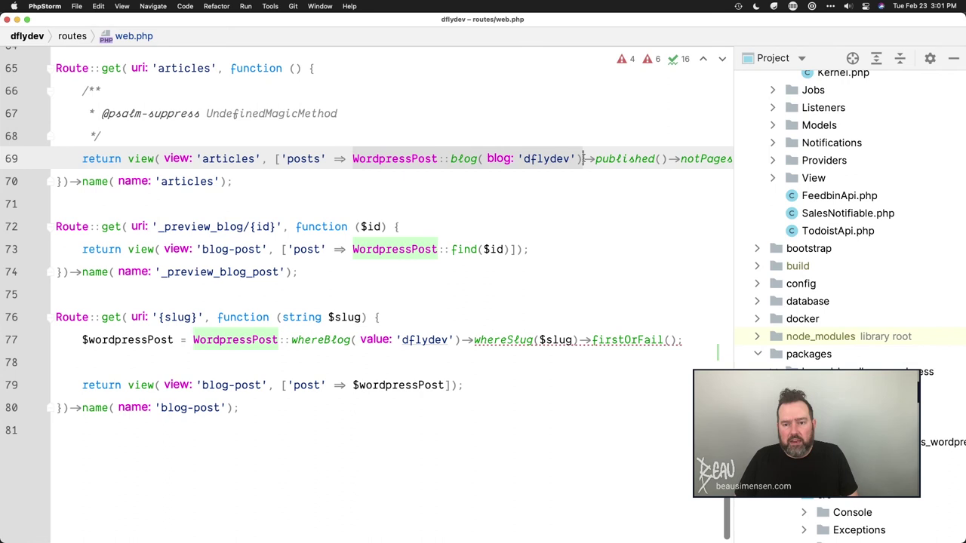
{"action": "scroll", "coordinate": [576, 159], "scroll_direction": "right", "scroll_amount": 5}
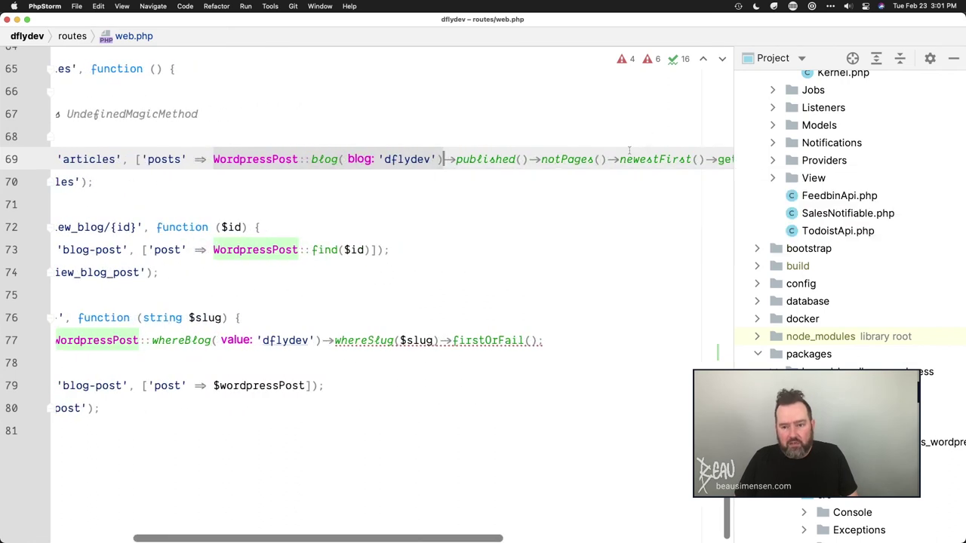
{"action": "mouse_move", "coordinate": [653, 159]}
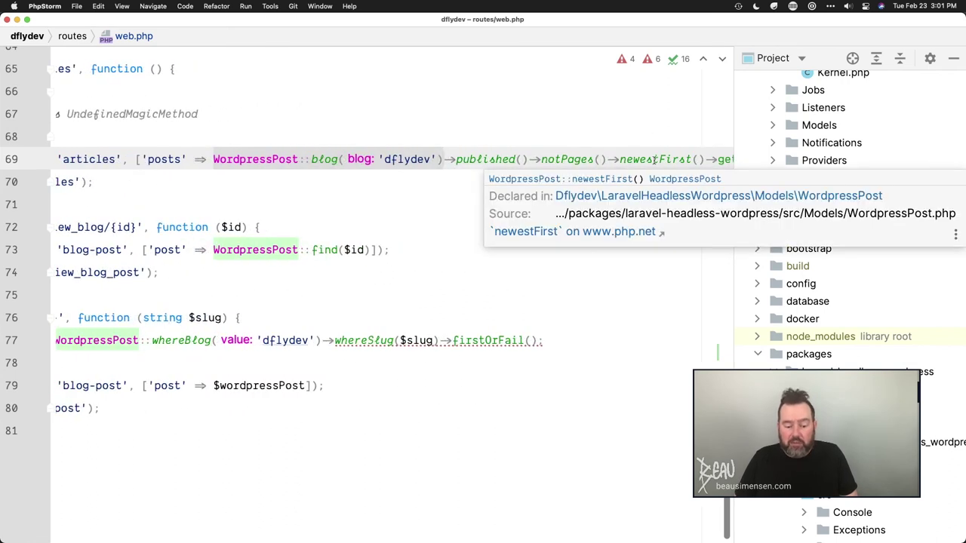
{"action": "key", "text": "super+Tab"}
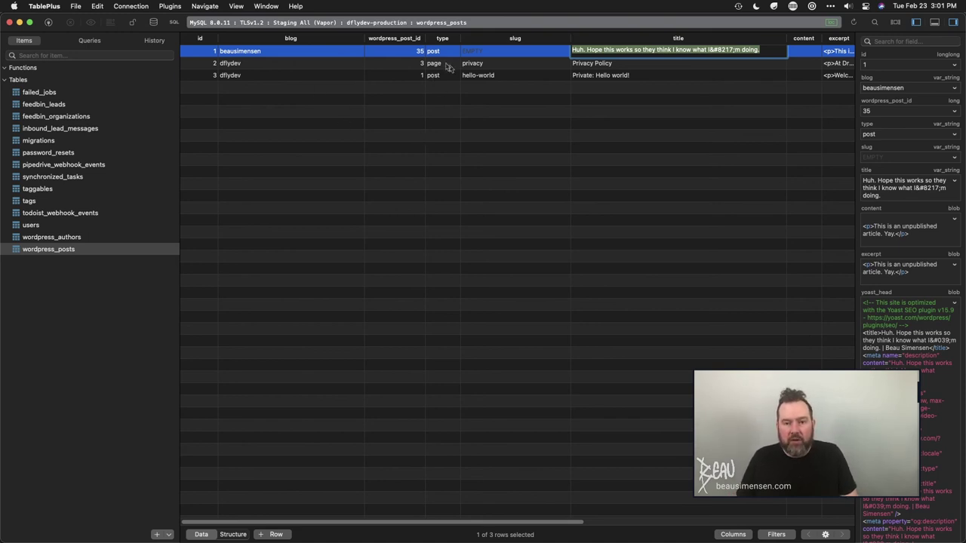
- Scroll the wordpress_posts grid sideways and deselect row 1
{"action": "scroll", "coordinate": [507, 76], "scroll_direction": "right", "scroll_amount": 2}
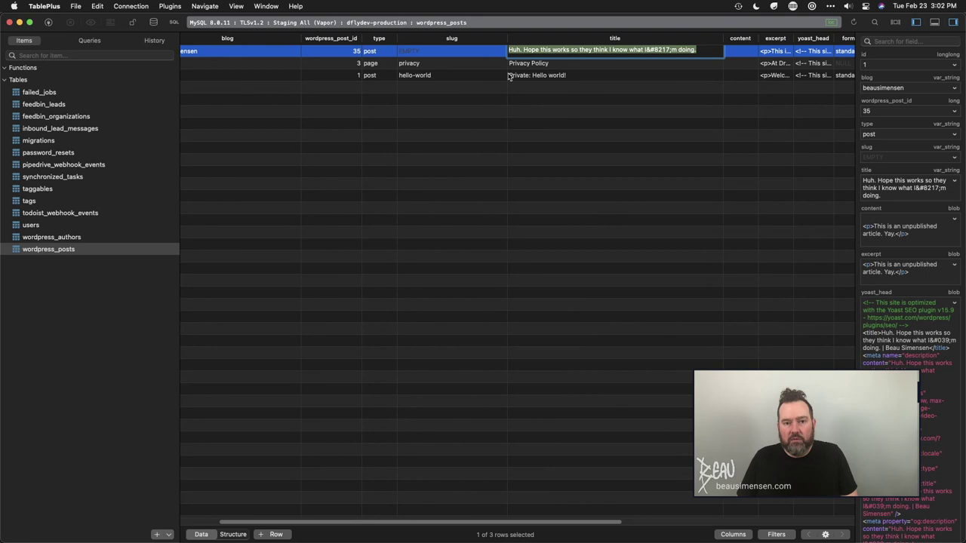
{"action": "scroll", "coordinate": [507, 76], "scroll_direction": "left", "scroll_amount": 2}
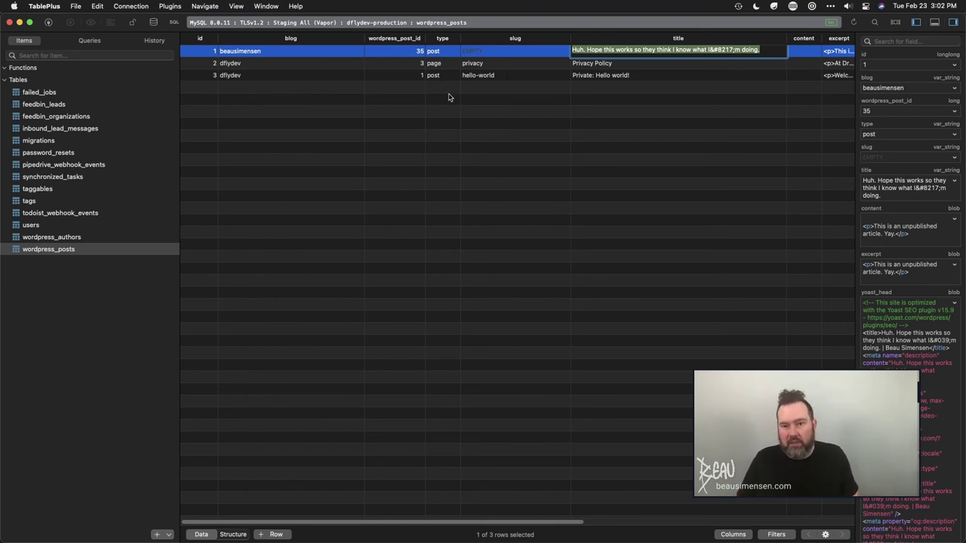
{"action": "left_click", "coordinate": [344, 114]}
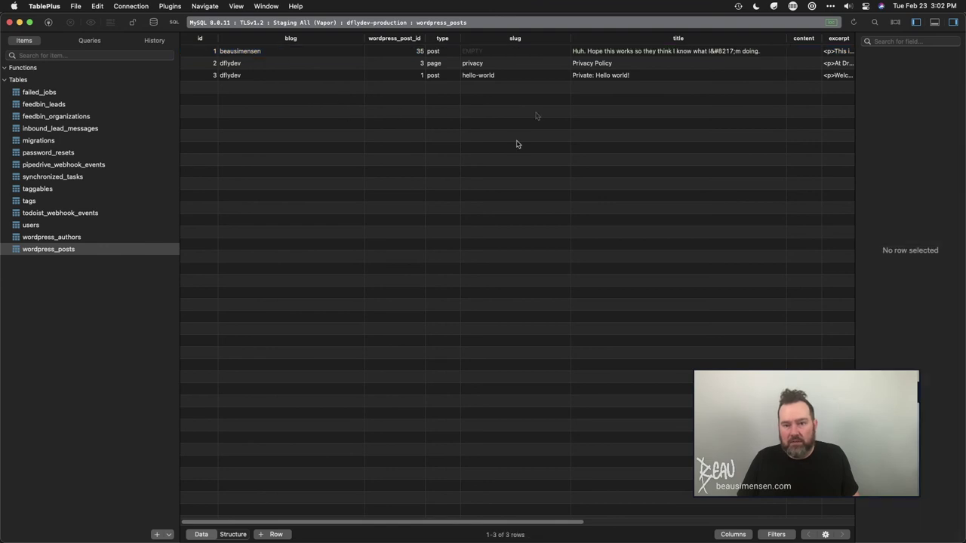